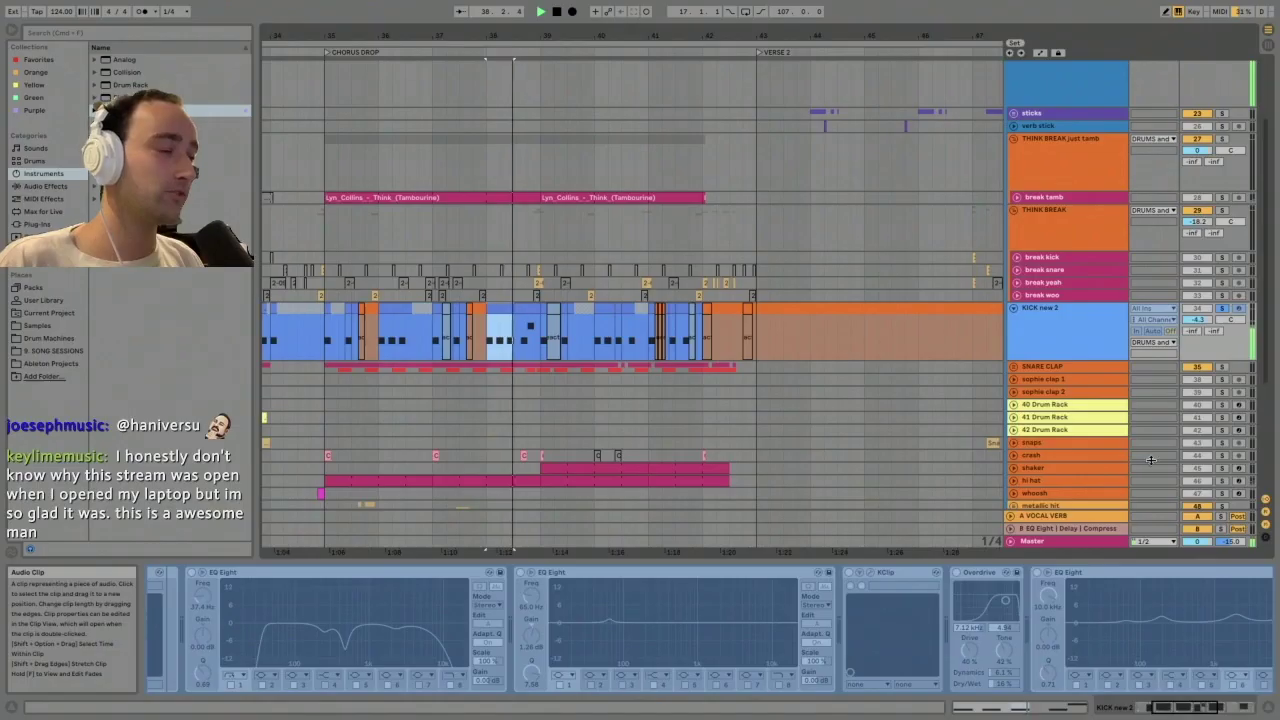
# Stop playback and unfreeze the KICK new 2 track
pyautogui.press('space')
pyautogui.rightClick(1083, 331)
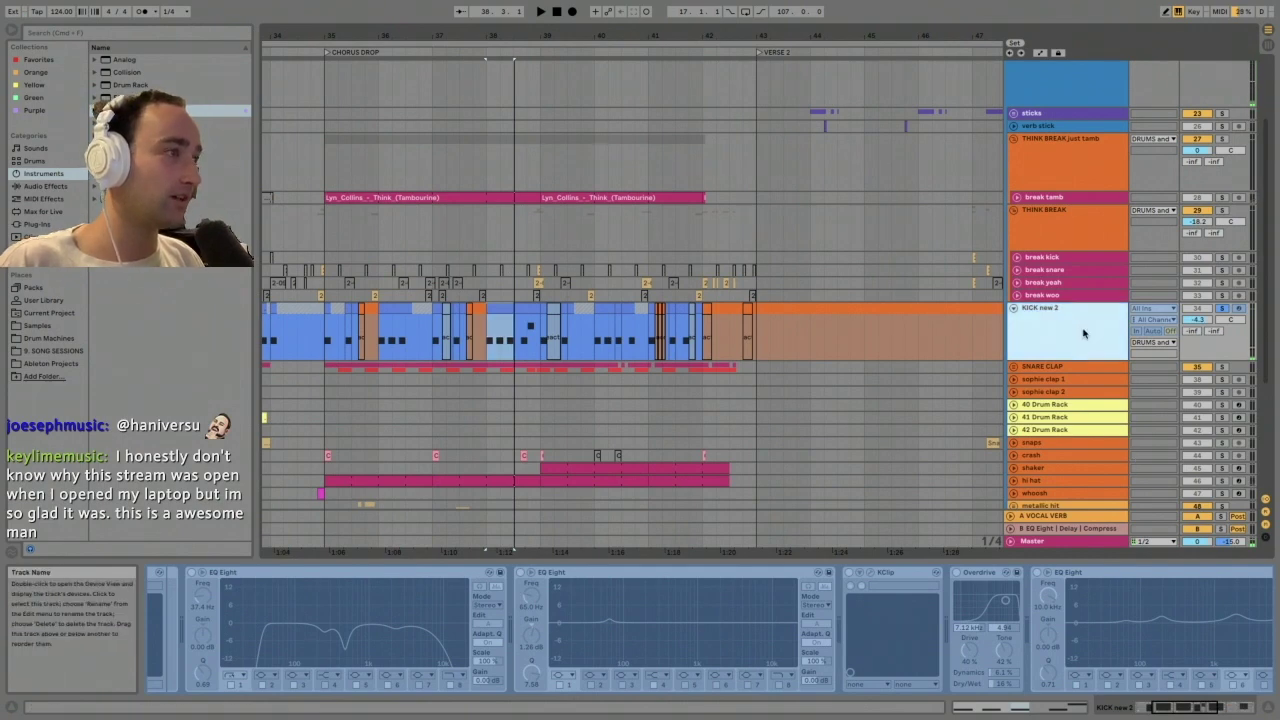
pyautogui.click(1110, 403)
# Audition the soloed KICK new 2 track from CHORUS DROP and show the Drum Rack at the start of its device chain
pyautogui.press('space')
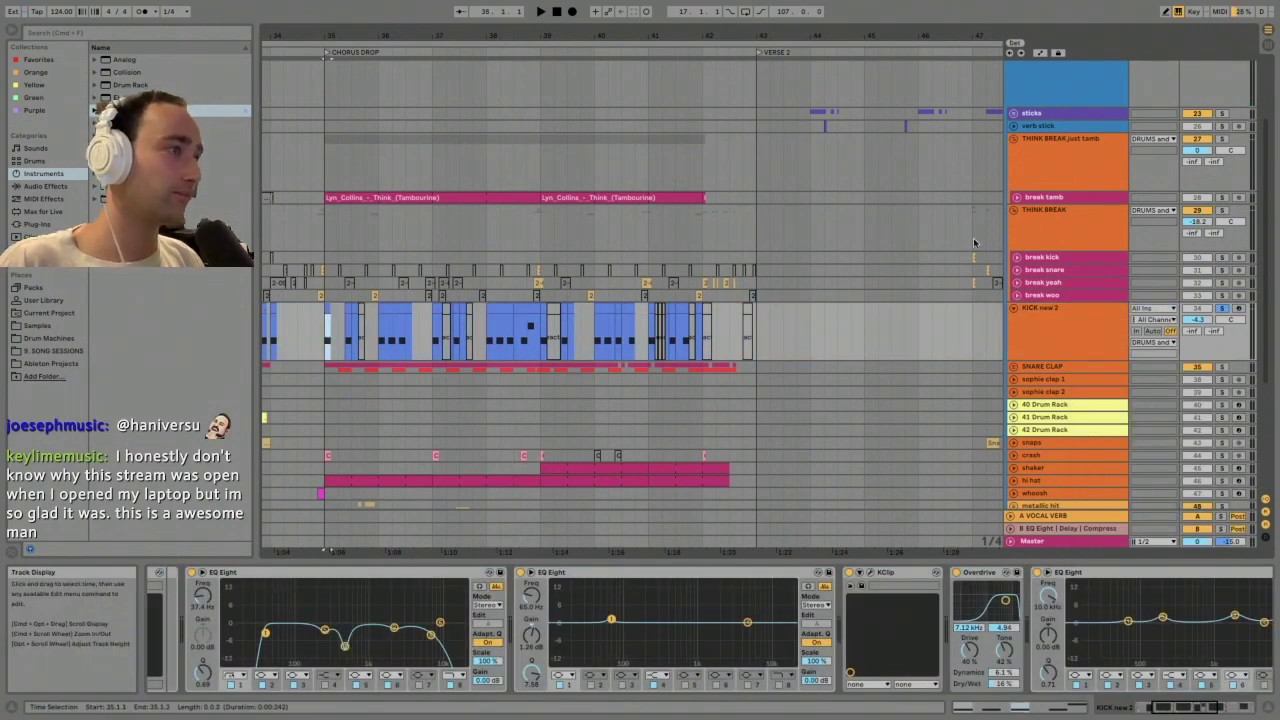
pyautogui.press('space')
pyautogui.moveTo(1176, 707); pyautogui.dragTo(1116, 704)
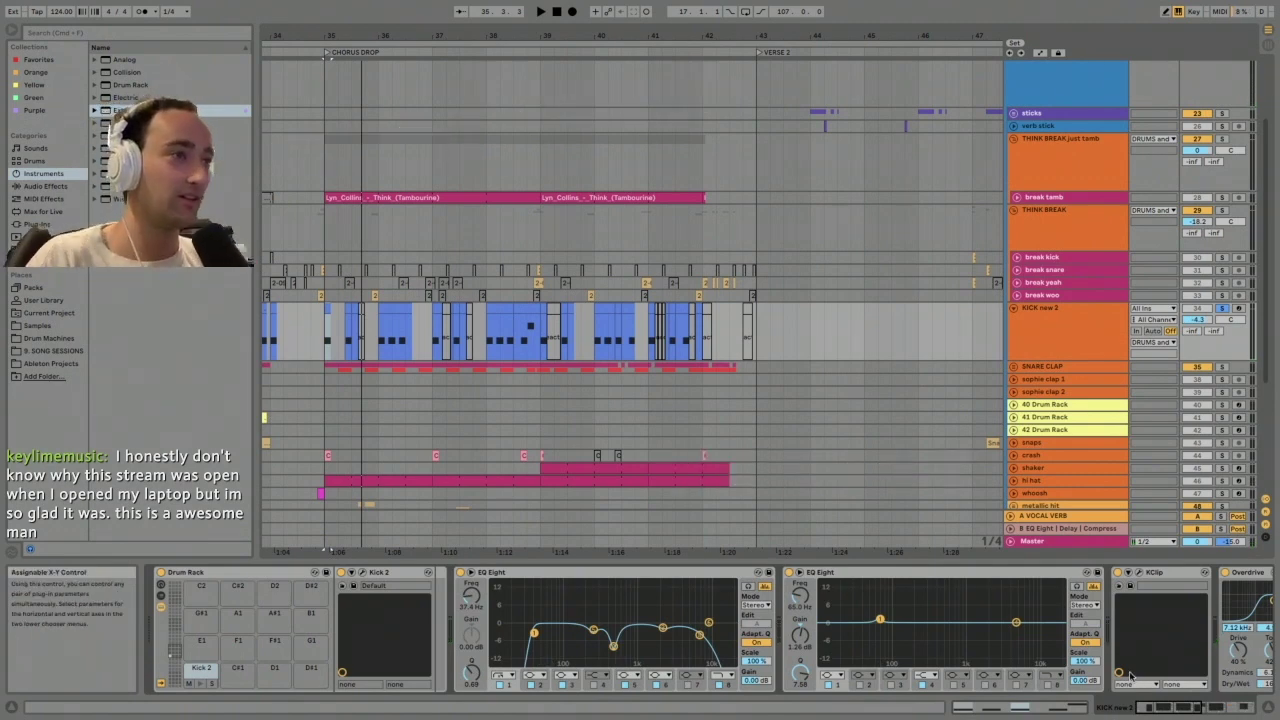
pyautogui.press('space')
pyautogui.press('space')
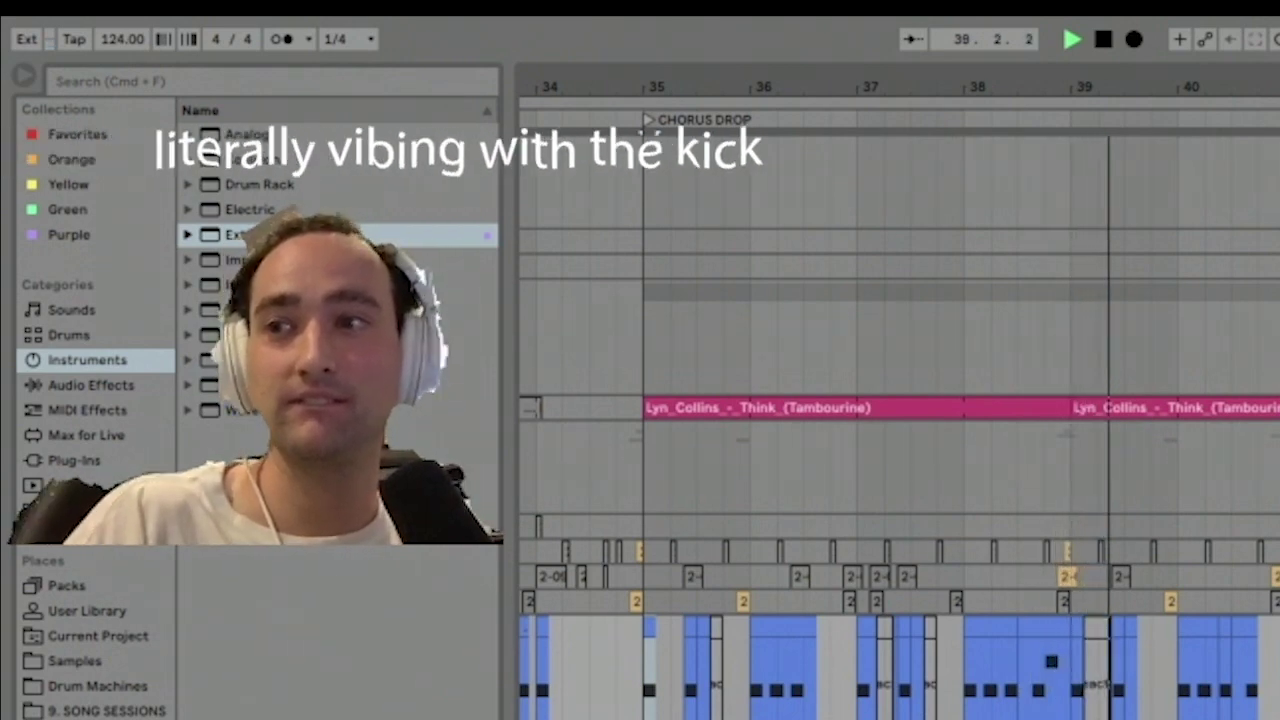
pyautogui.press('space')
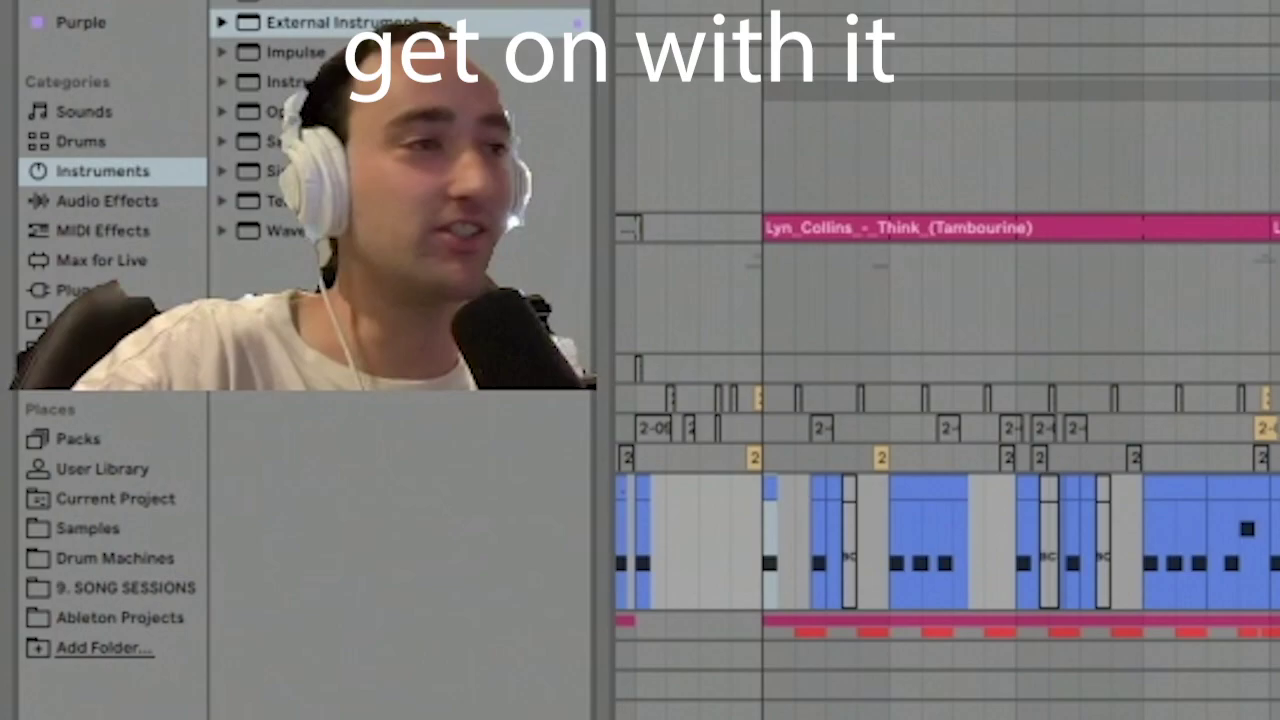
pyautogui.press('space')
pyautogui.press('space')
# Open the Kick 2 plug-in, examine its pitch curve and amp envelope, and close its window
pyautogui.click(367, 576)
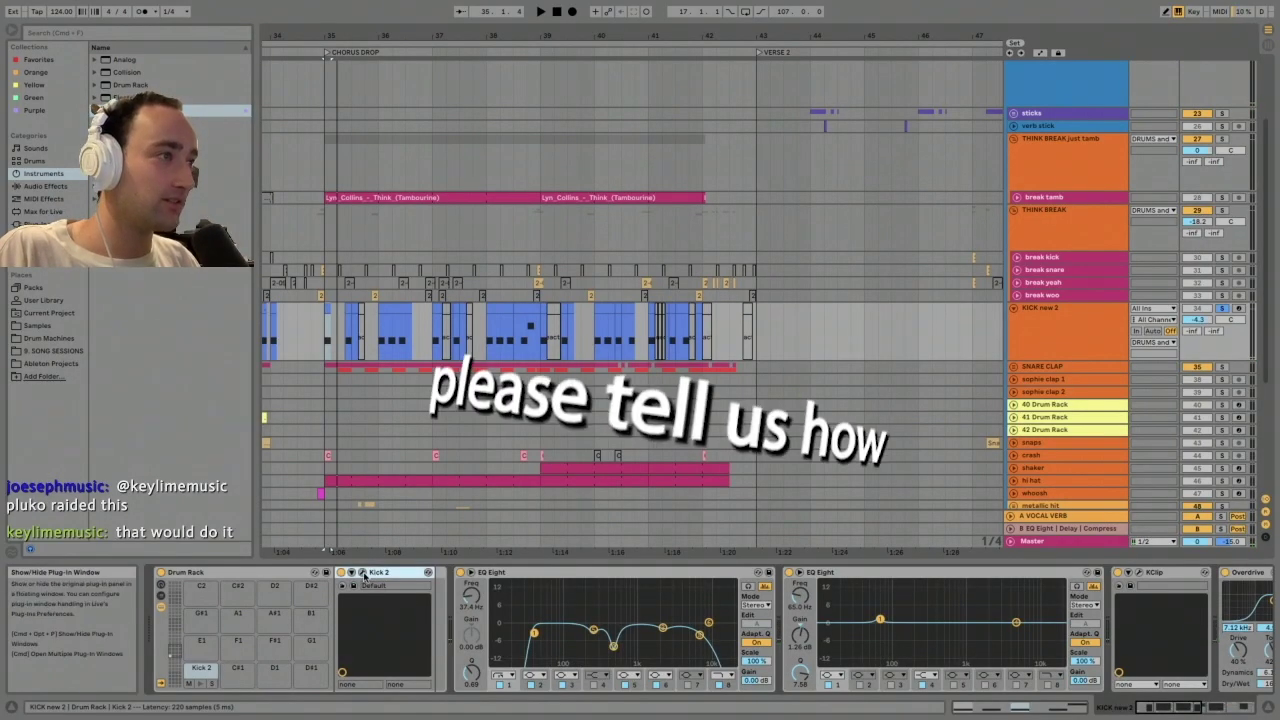
pyautogui.click(362, 573)
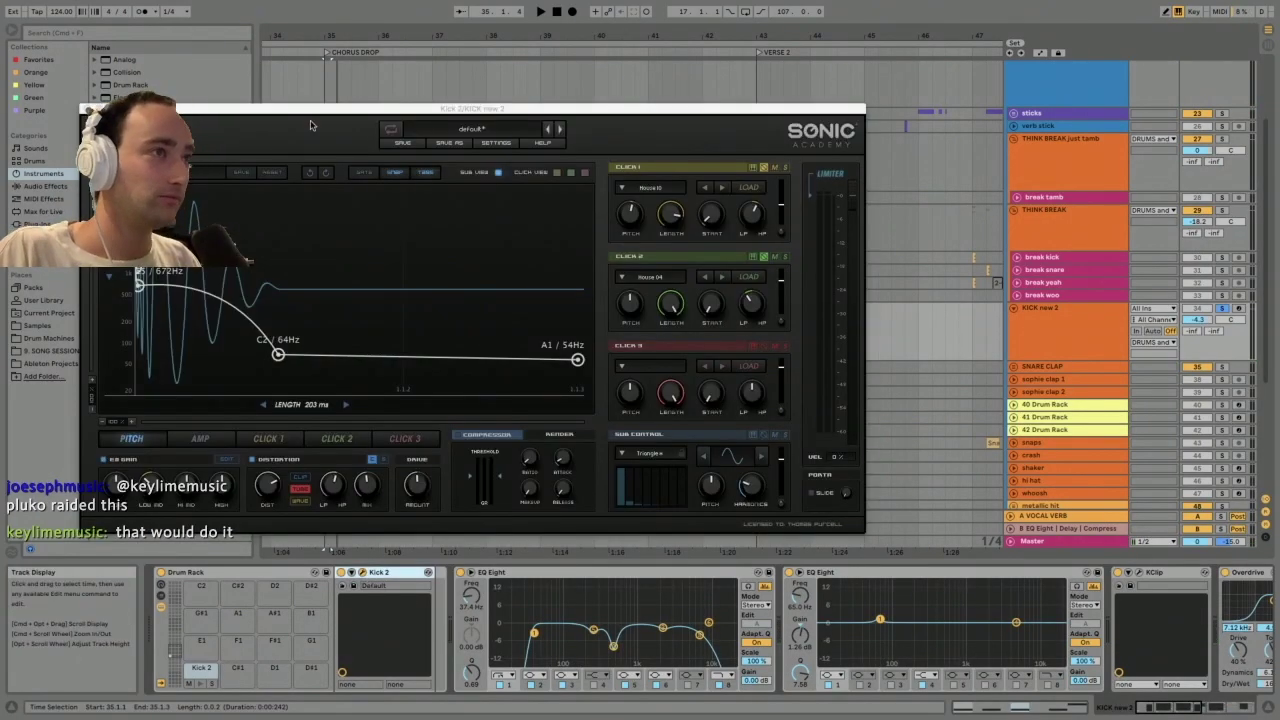
pyautogui.moveTo(313, 113); pyautogui.dragTo(635, 58)
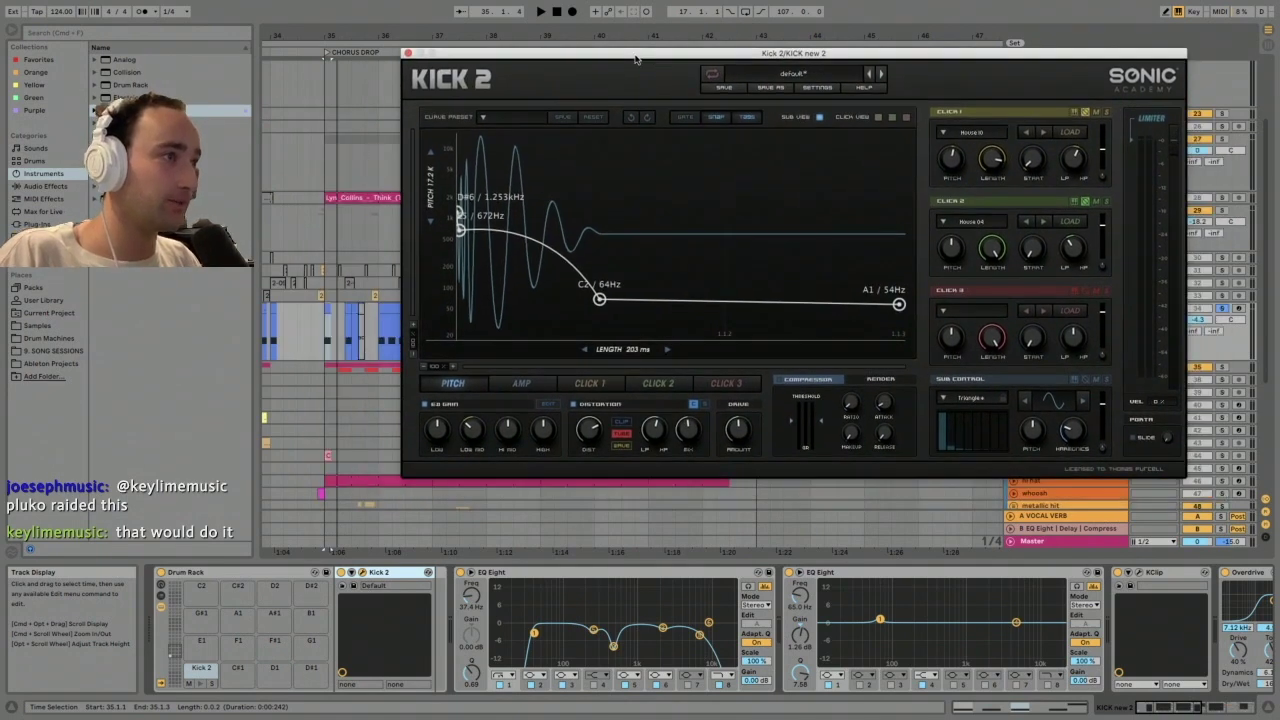
pyautogui.moveTo(777, 56); pyautogui.dragTo(725, 46)
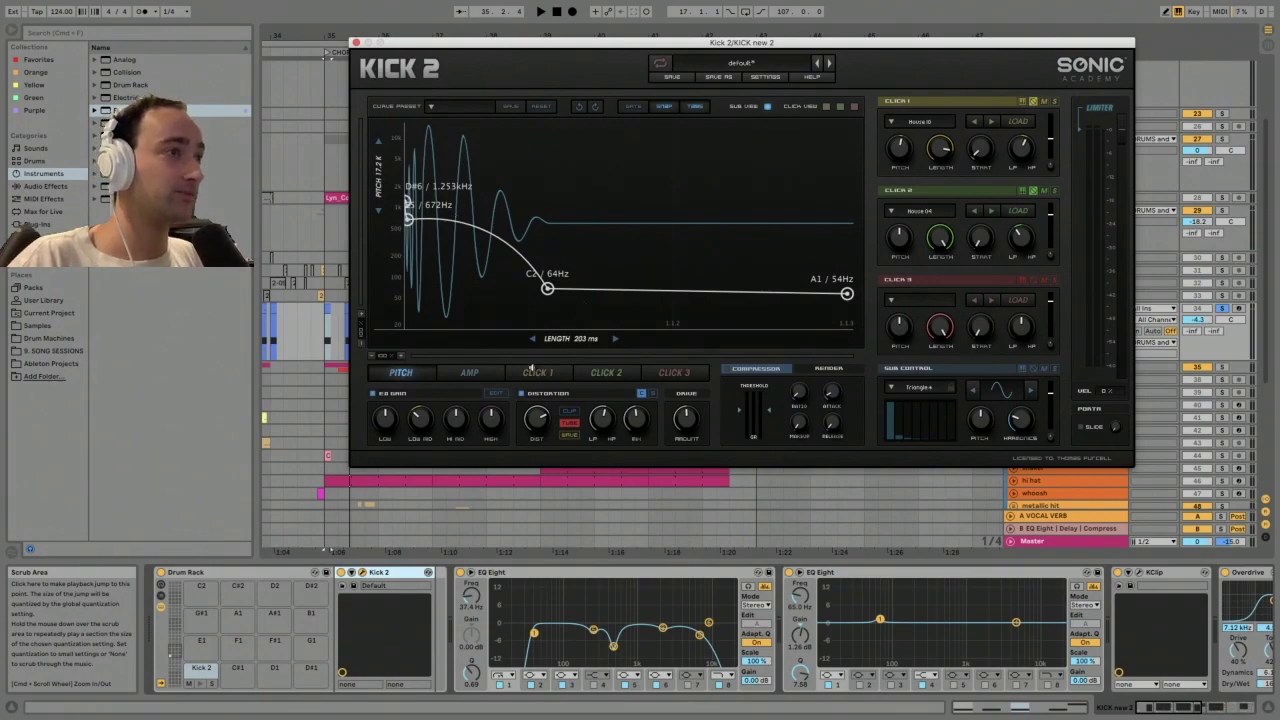
pyautogui.click(475, 372)
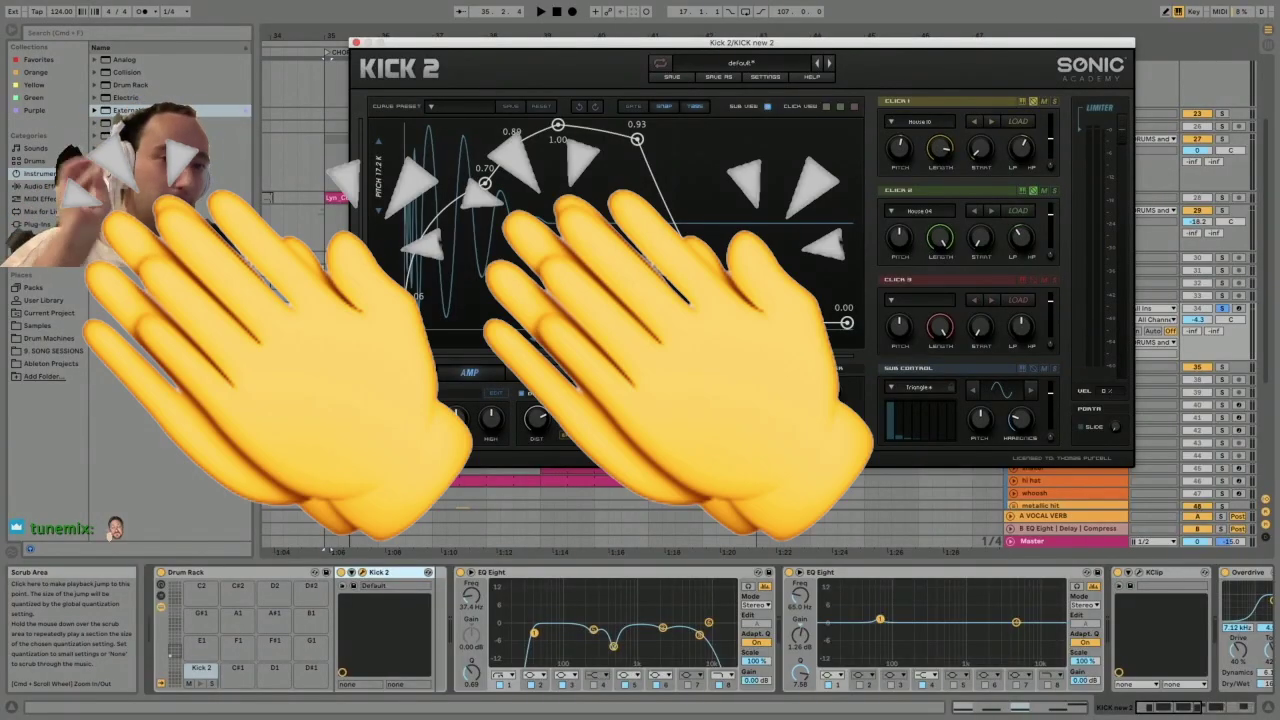
pyautogui.press('super+w')
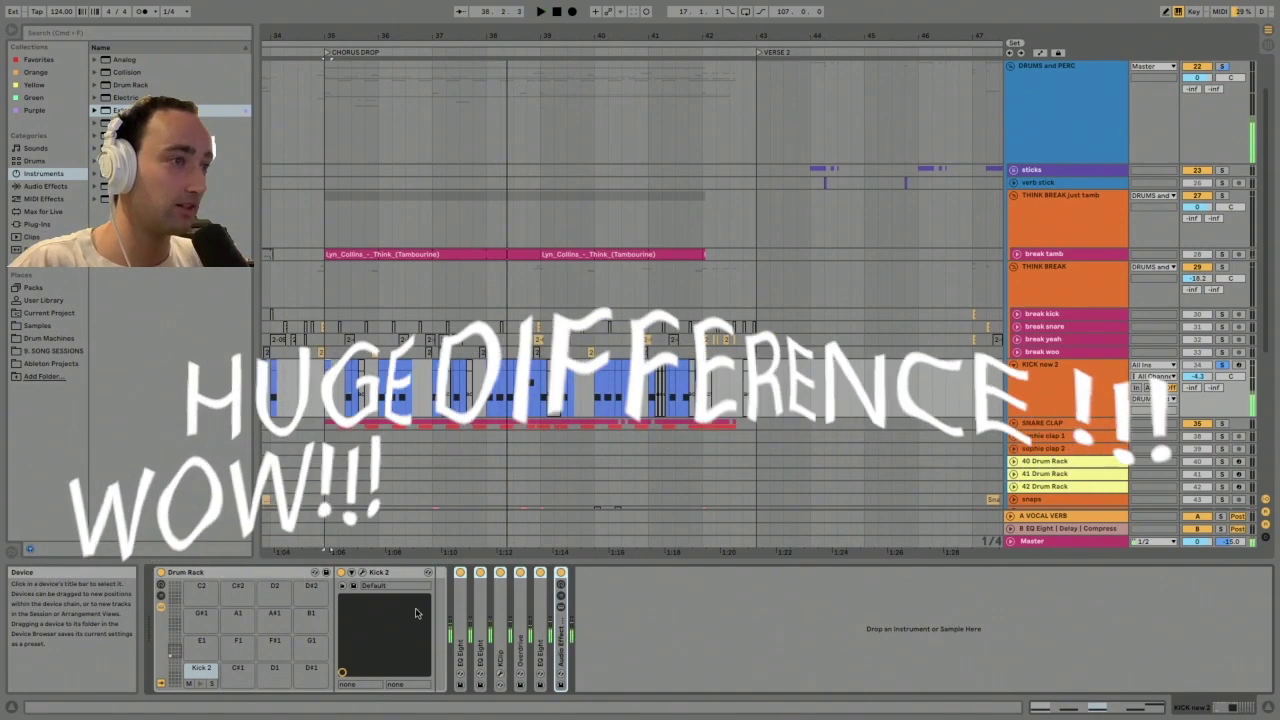
# Unfold the first and second EQ Eight on the kick chain one after the other to examine their curves
pyautogui.doubleClick(459, 610)
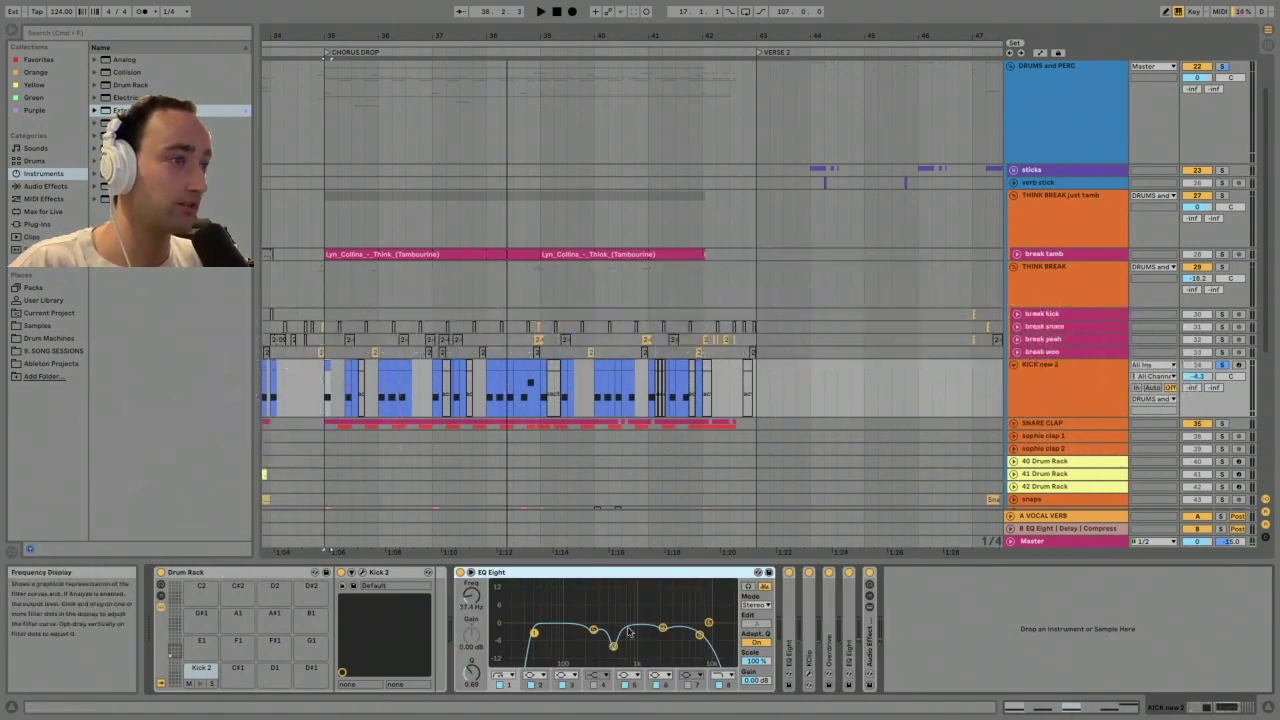
pyautogui.doubleClick(549, 572)
pyautogui.doubleClick(481, 611)
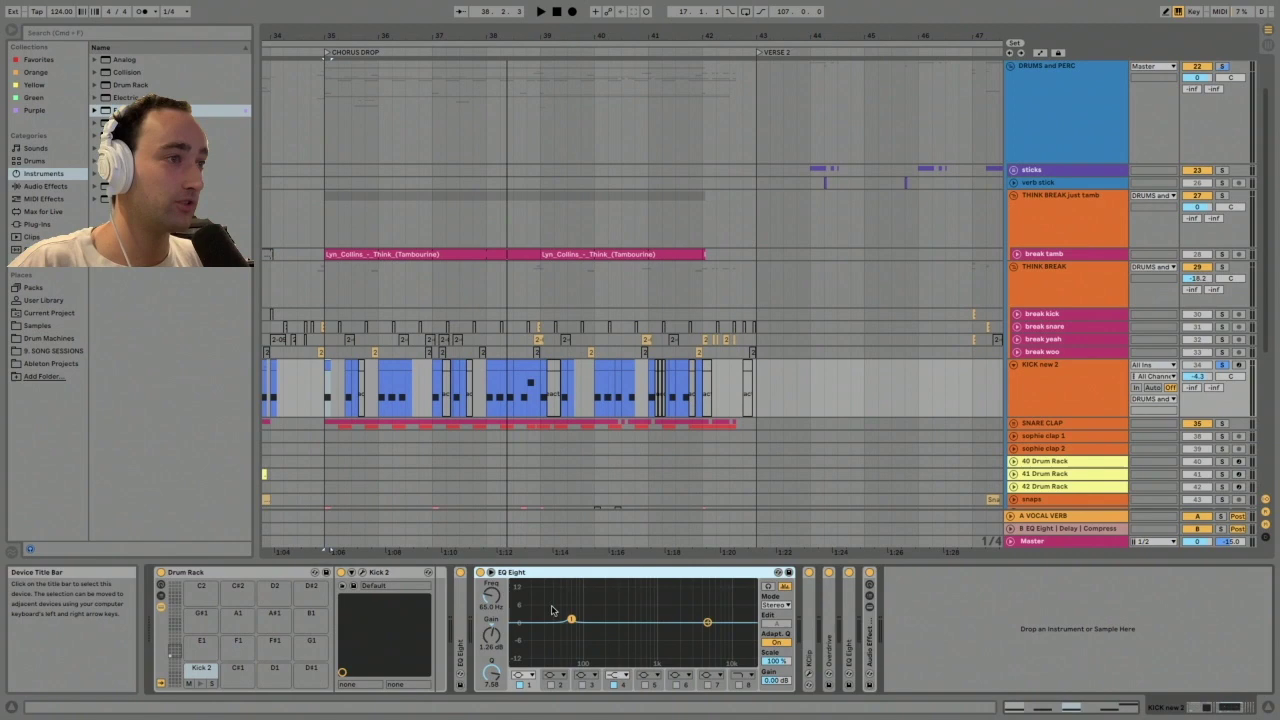
pyautogui.doubleClick(535, 574)
# Open the KClip plug-in on the kick chain and examine its clipping settings during playback
pyautogui.doubleClick(503, 612)
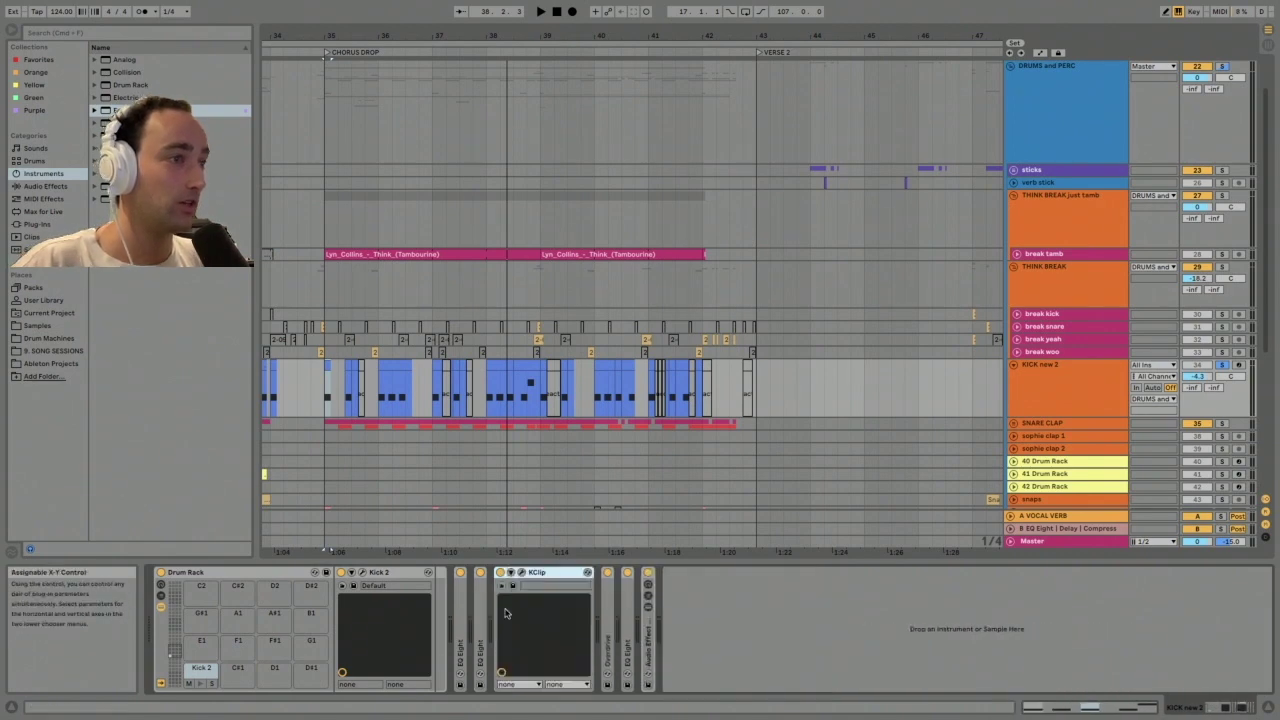
pyautogui.click(521, 573)
pyautogui.moveTo(375, 181); pyautogui.dragTo(790, 134)
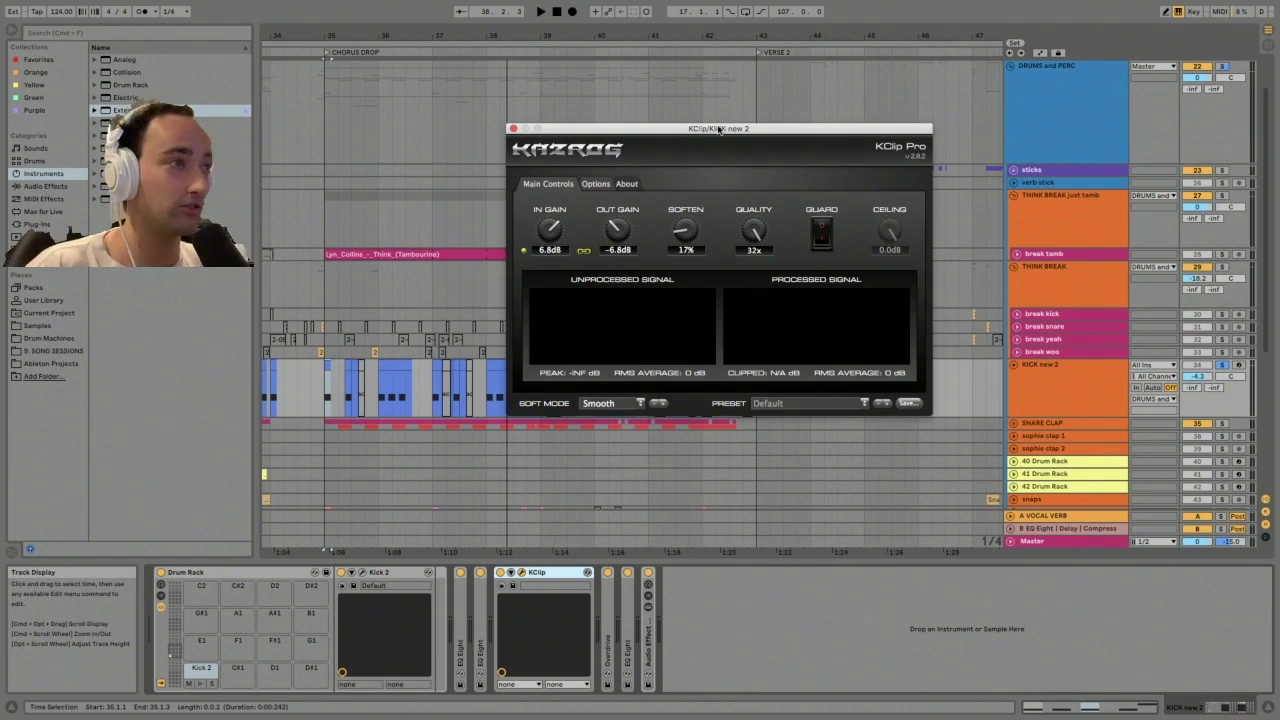
pyautogui.moveTo(718, 128); pyautogui.dragTo(717, 121)
pyautogui.press('space')
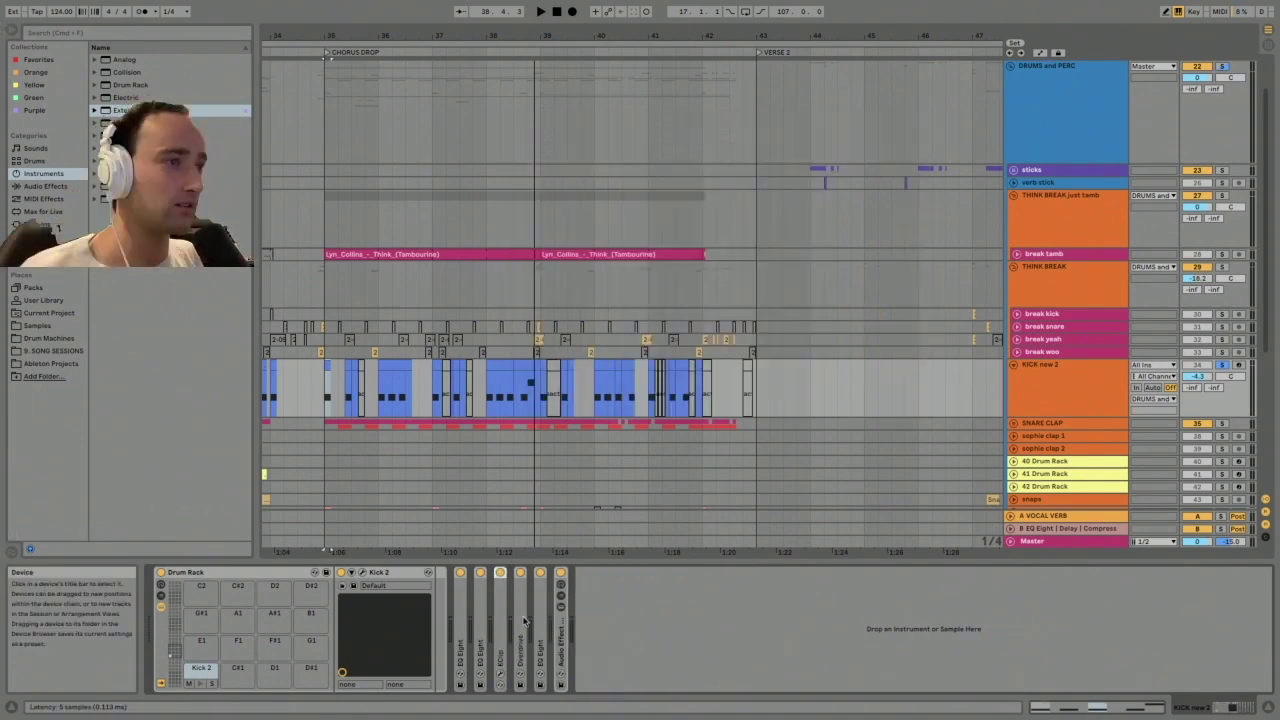
# Examine the kick chain's Overdrive, last EQ Eight and Audio Effect Rack, playing the kick while the Overdrive is unfolded
pyautogui.doubleClick(522, 617)
pyautogui.press('space')
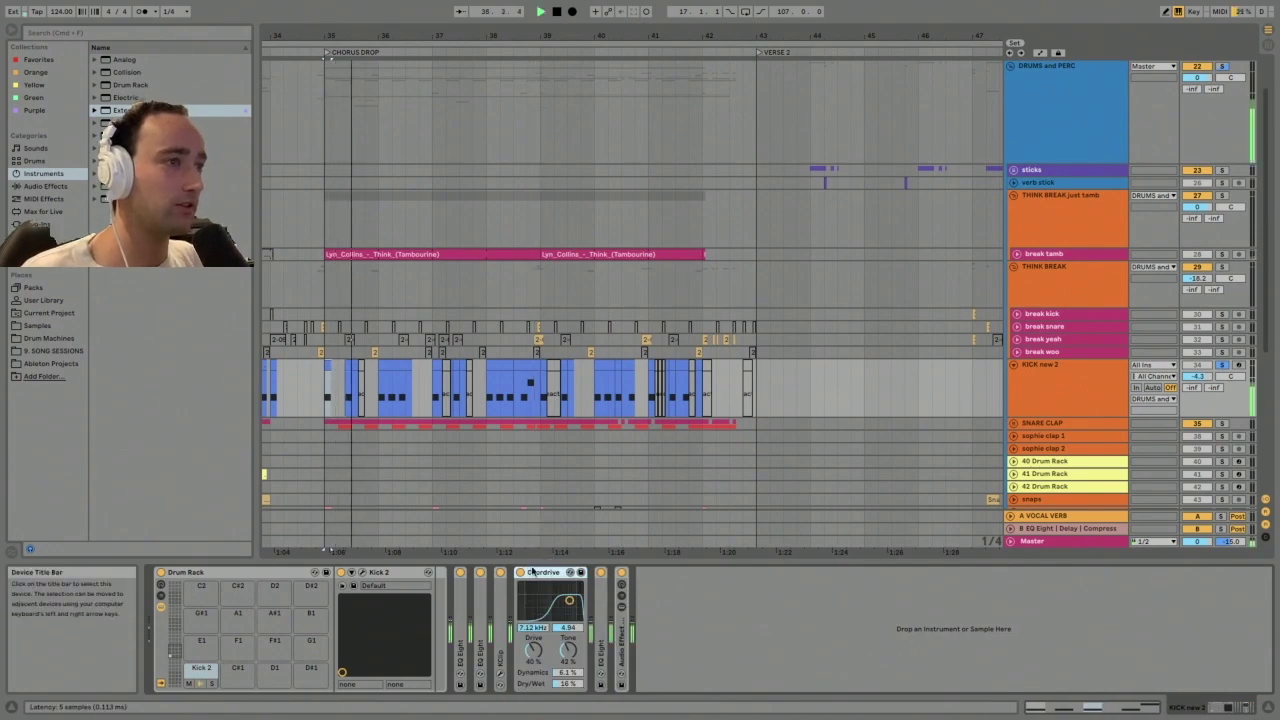
pyautogui.doubleClick(545, 573)
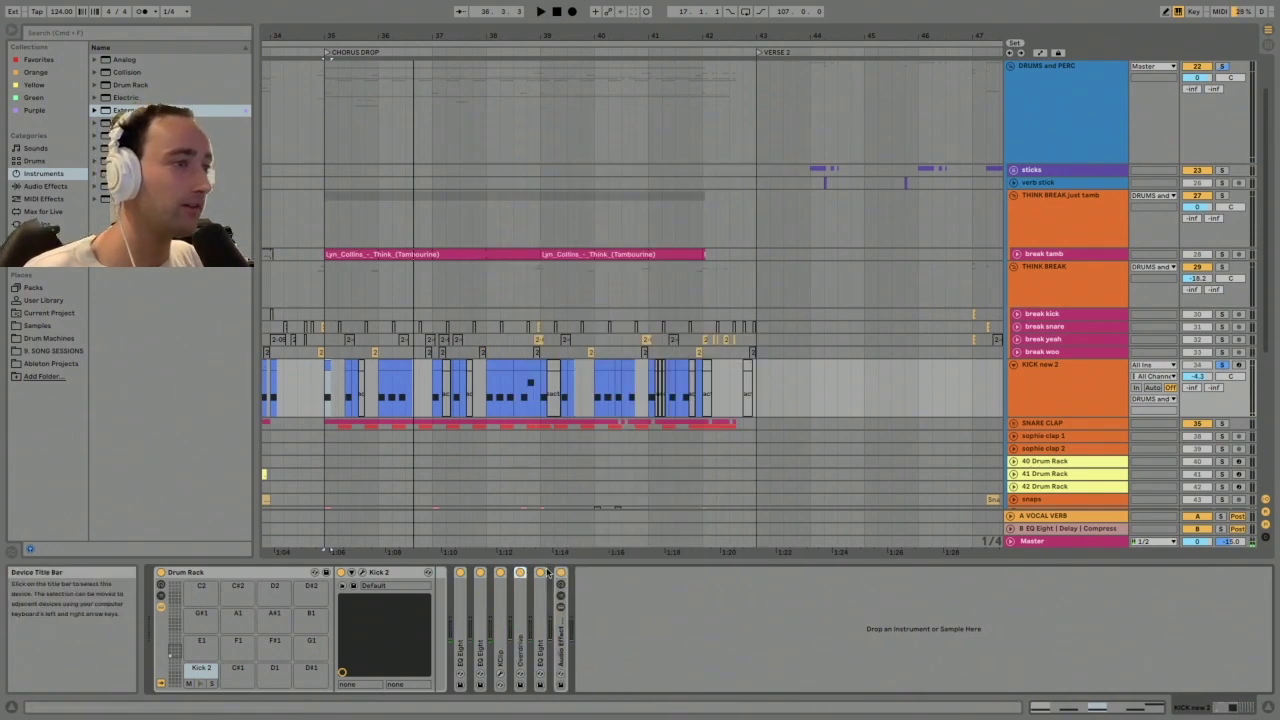
pyautogui.doubleClick(546, 617)
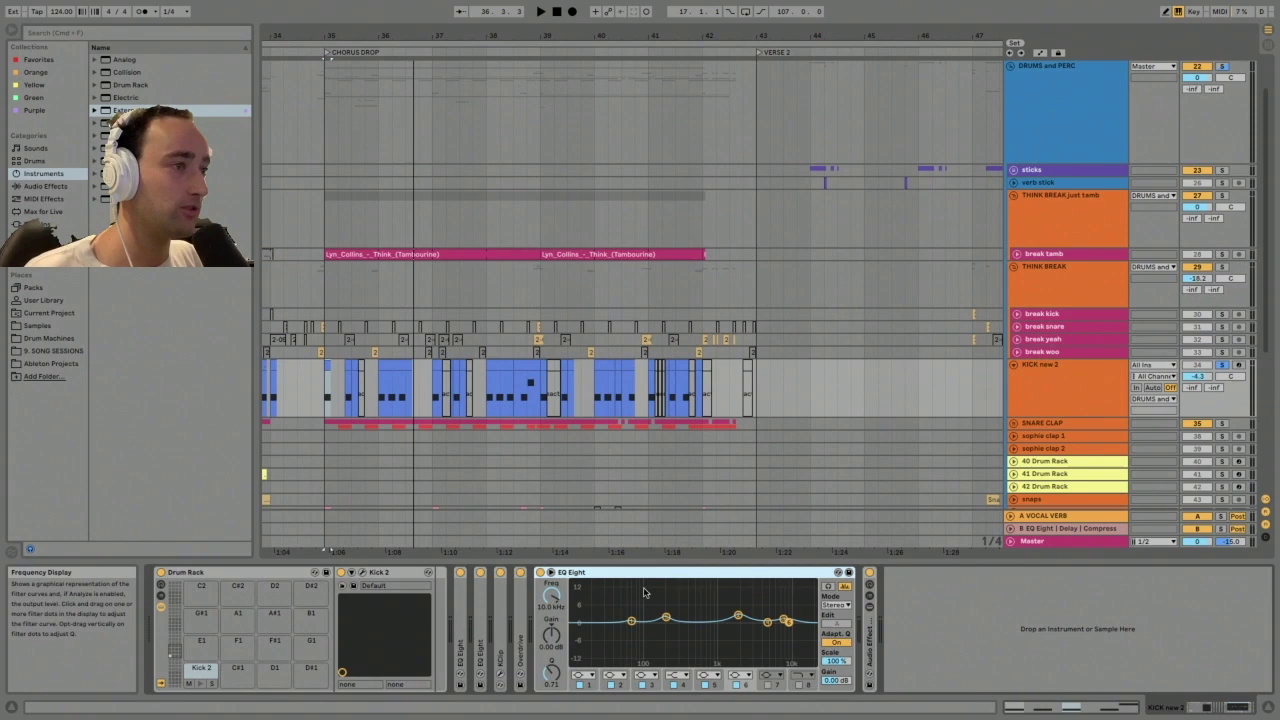
pyautogui.doubleClick(680, 572)
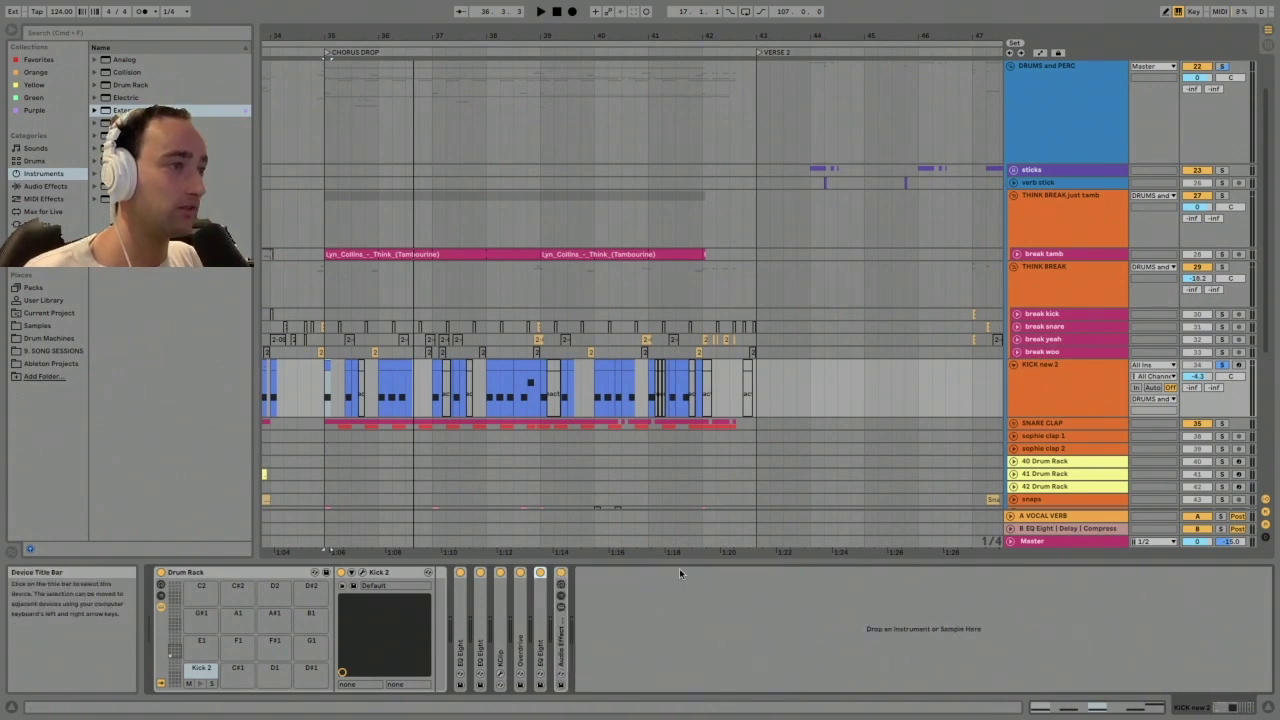
pyautogui.doubleClick(563, 648)
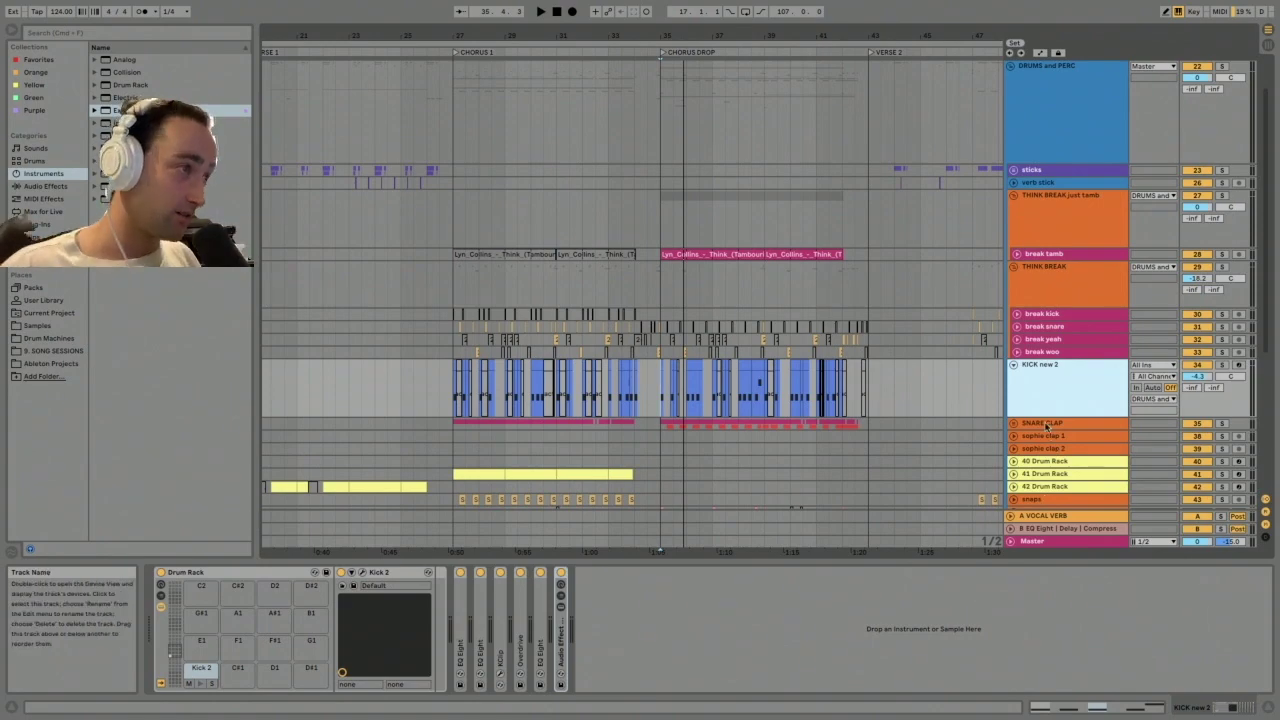
# Unfold the SNARE CLAP group and solo it
pyautogui.click(1047, 425)
pyautogui.click(1014, 424)
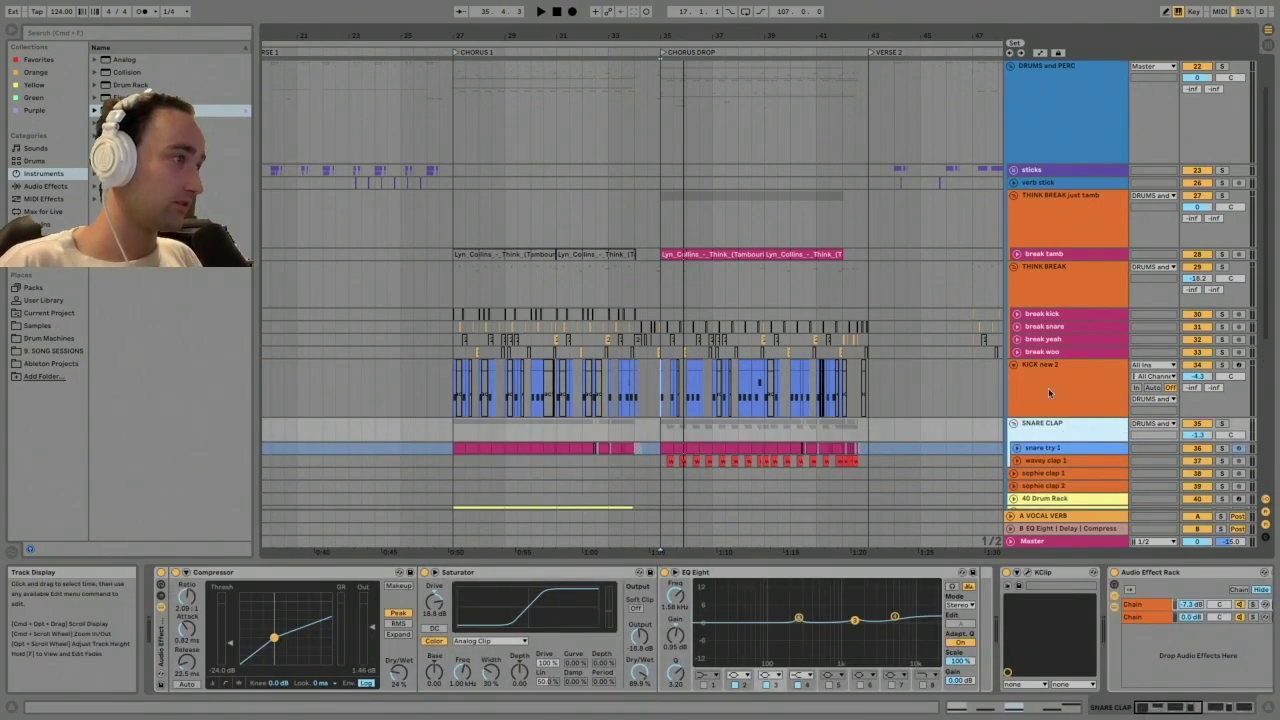
pyautogui.click(1222, 424)
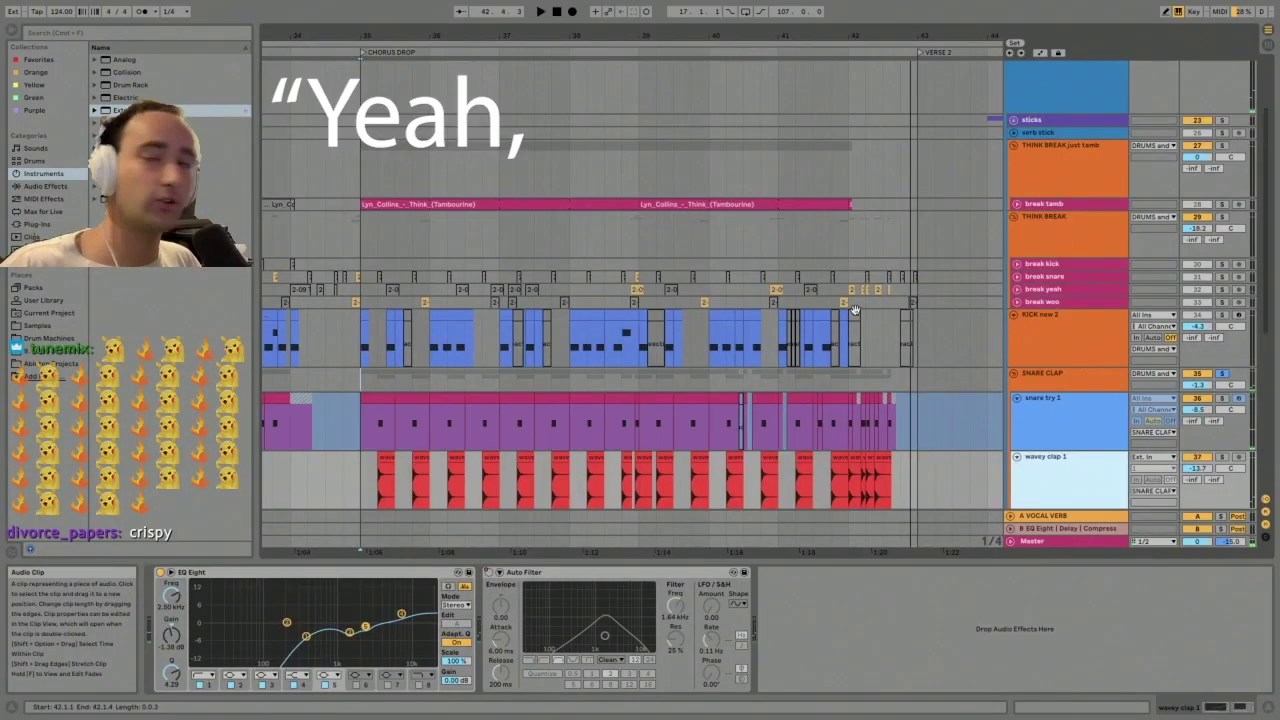
# Examine the device chains of the snare try 1 and wavey clap 1 tracks inside the SNARE CLAP group
pyautogui.rightClick(1083, 417)
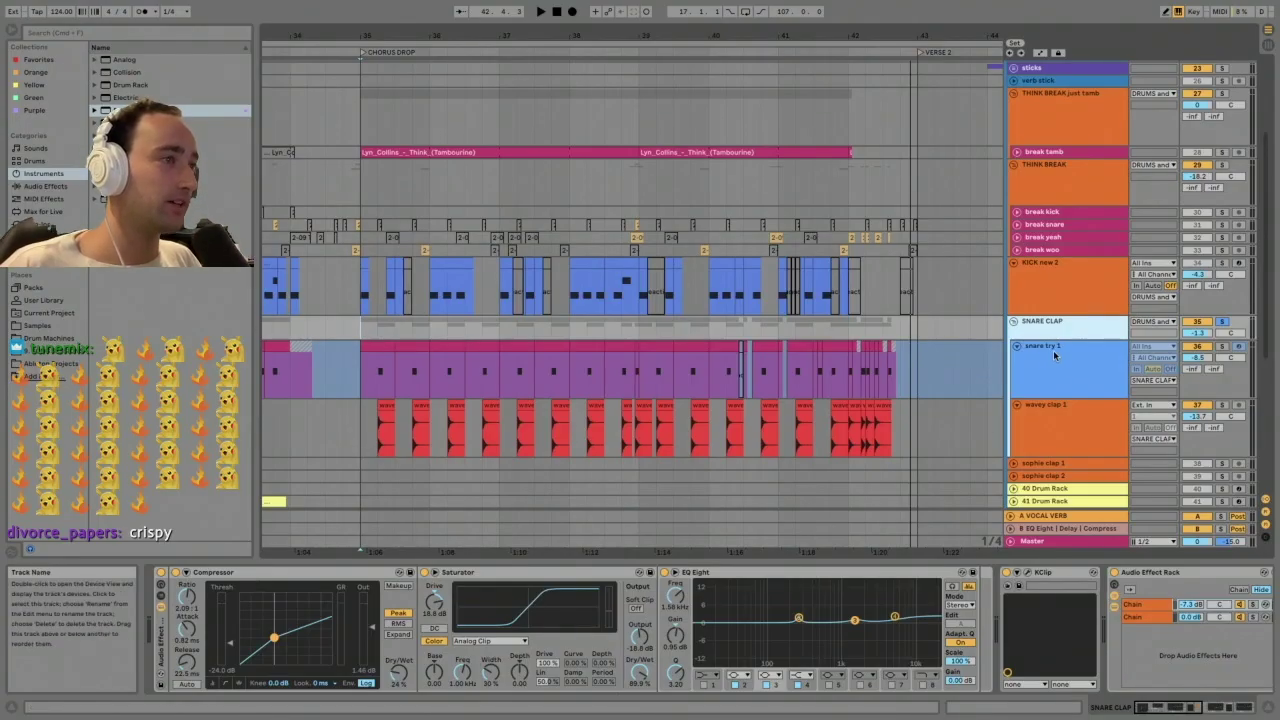
pyautogui.click(1045, 355)
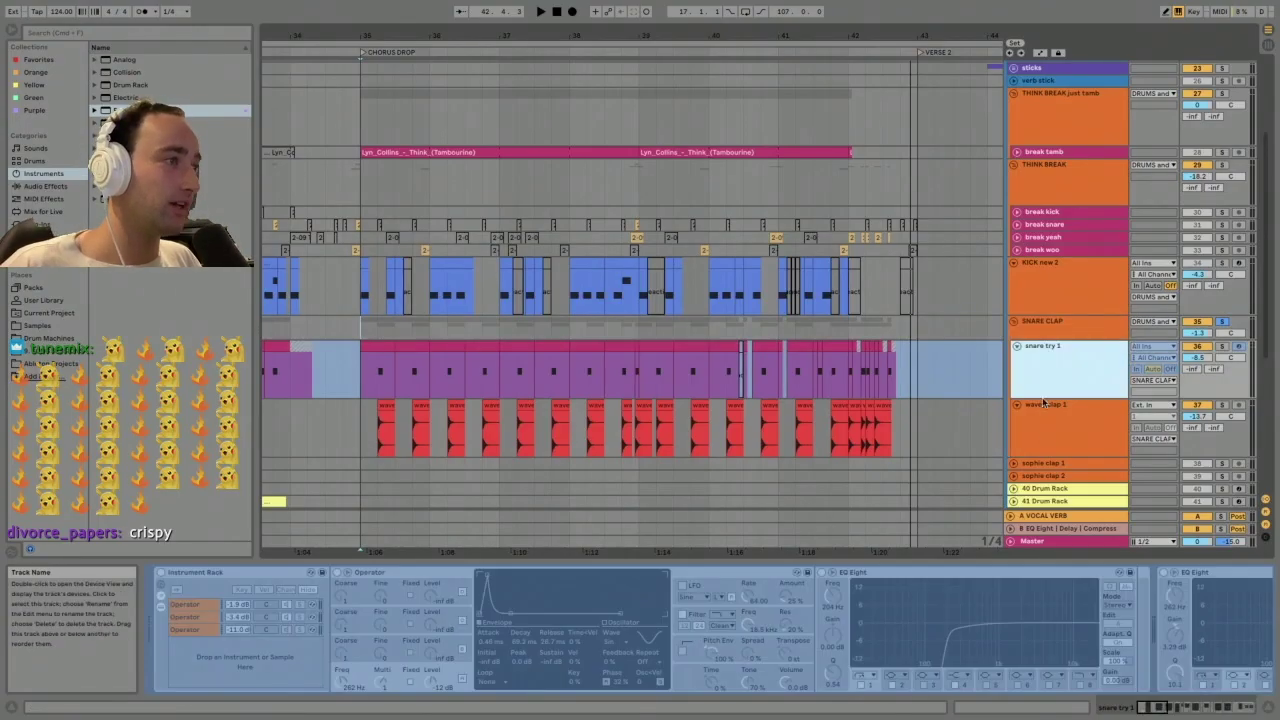
pyautogui.click(1044, 448)
pyautogui.click(1111, 353)
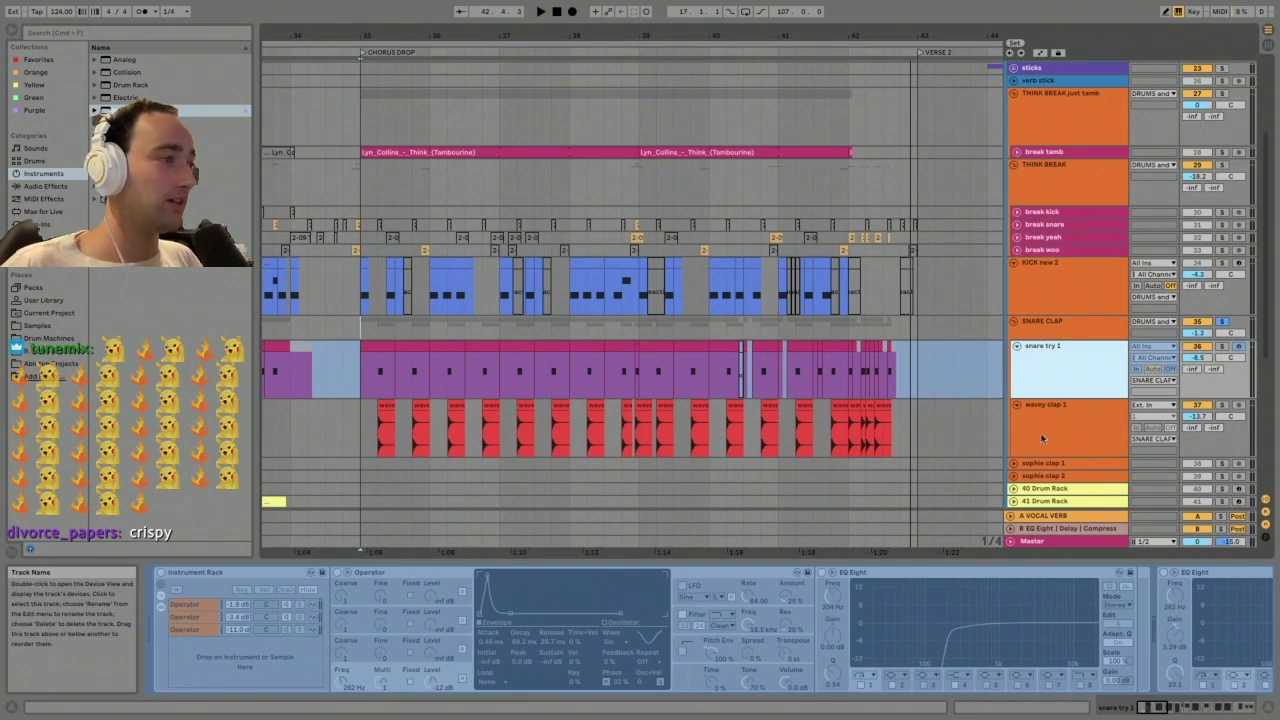
pyautogui.moveTo(1150, 710); pyautogui.dragTo(1141, 711)
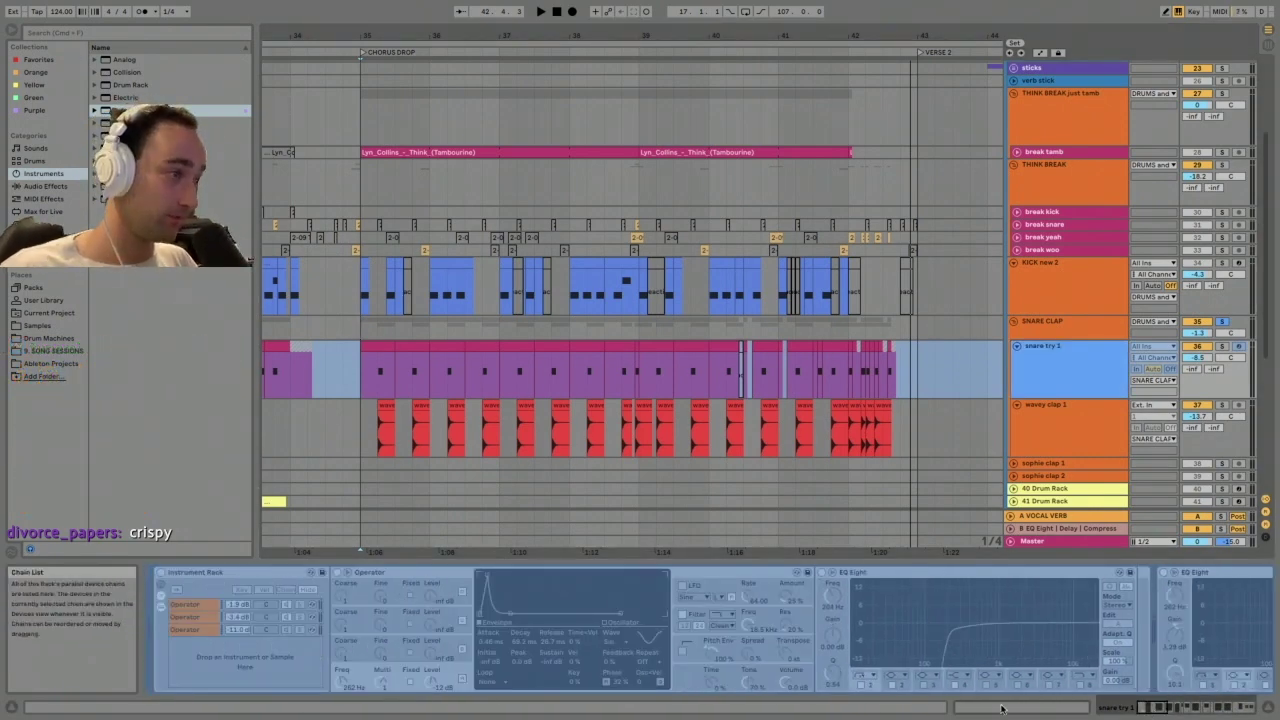
pyautogui.moveTo(1154, 709); pyautogui.dragTo(1089, 458)
pyautogui.click(1077, 426)
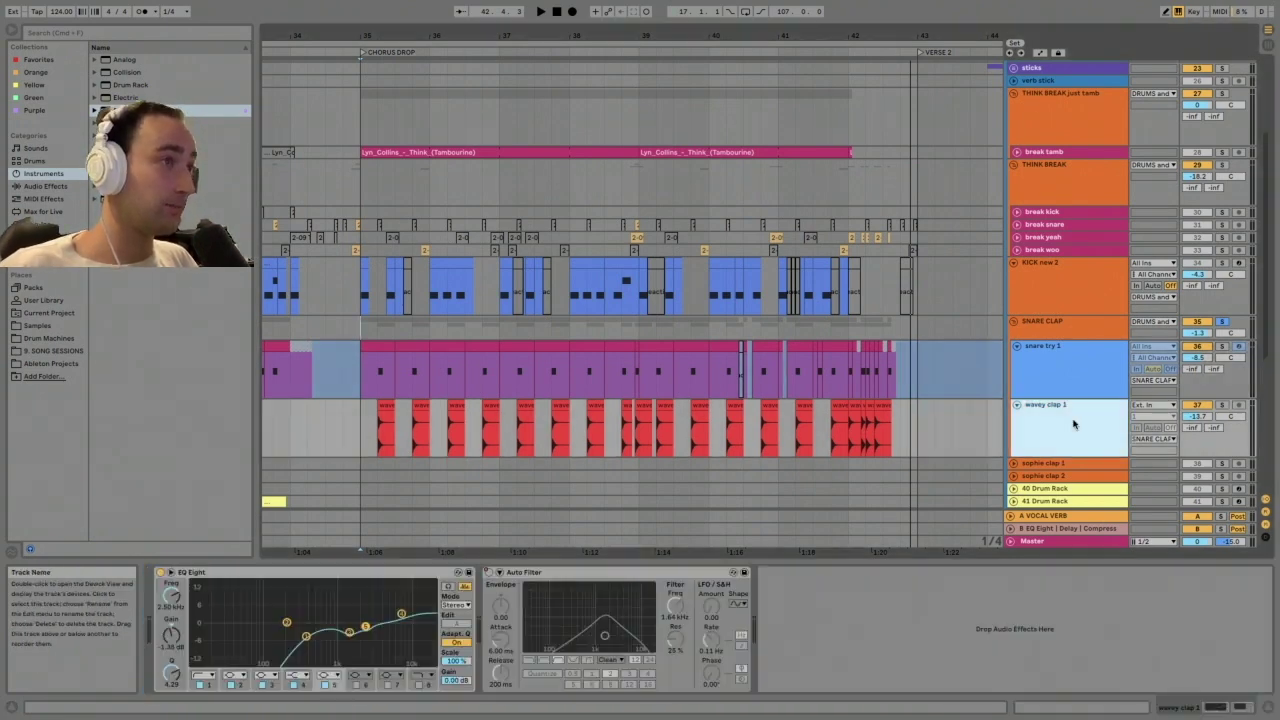
# Select the wavey clap 1 clip at 39.2, solo its track and audition the clap on its own
pyautogui.moveTo(701, 36); pyautogui.dragTo(701, 82)
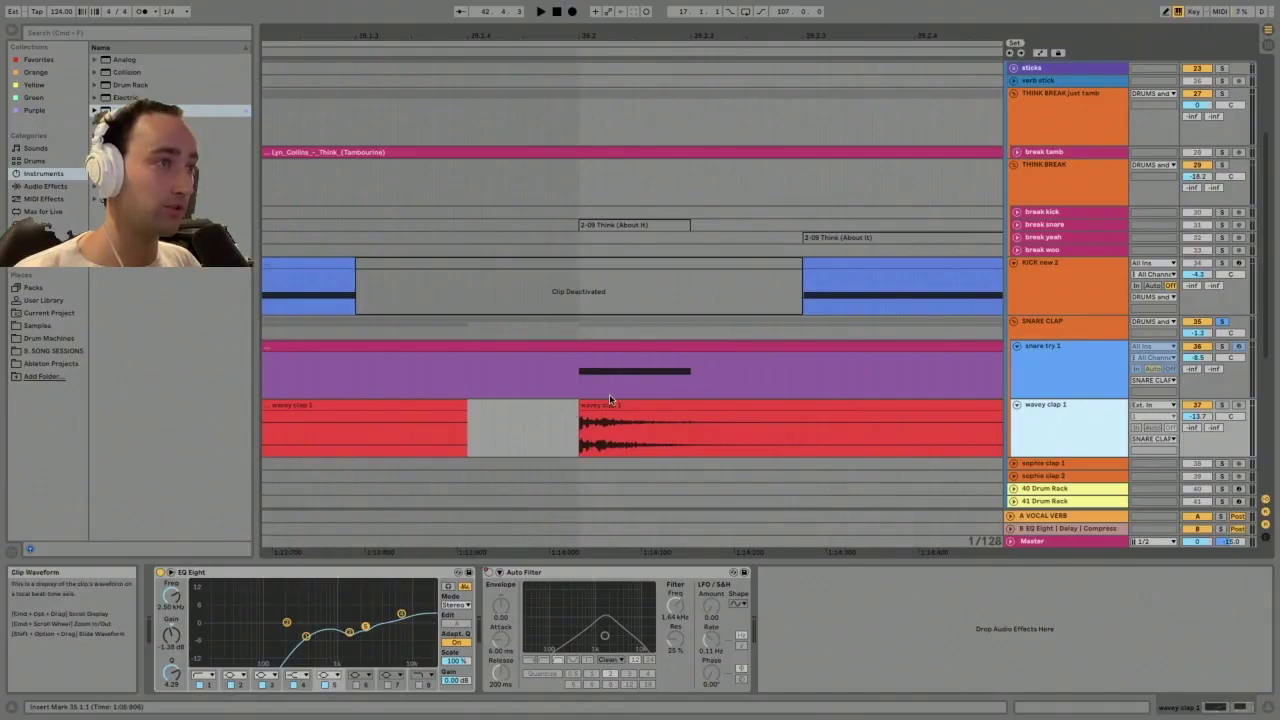
pyautogui.click(609, 404)
pyautogui.click(1222, 405)
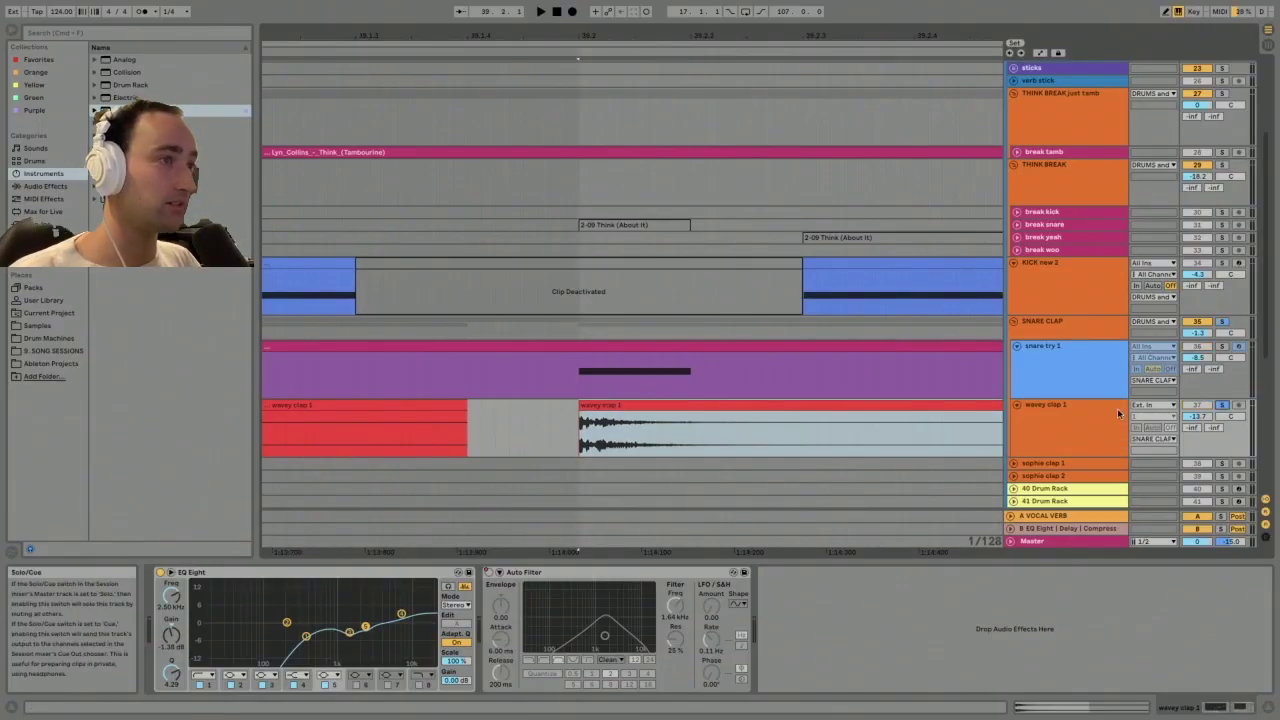
pyautogui.press('space')
pyautogui.press('space')
pyautogui.press('space')
pyautogui.press('space')
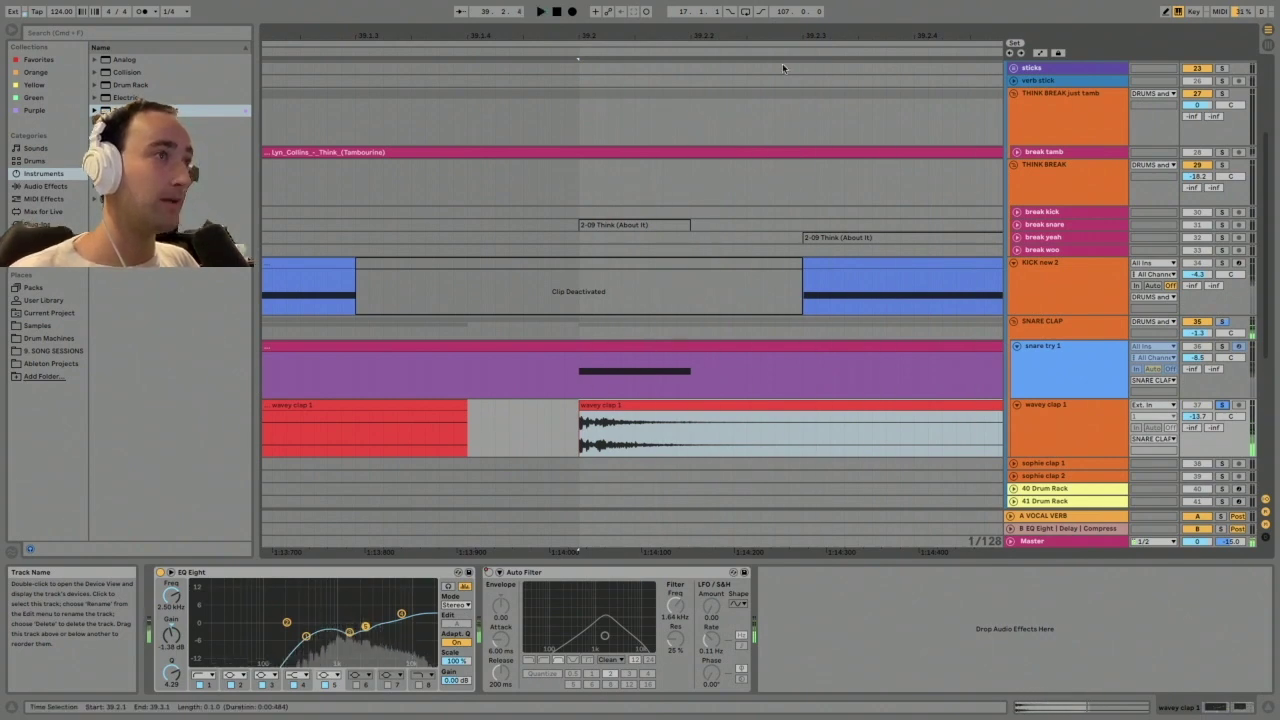
# Display the track delays for the arrangement tracks around the wavey clap 1 clips
pyautogui.moveTo(729, 36); pyautogui.dragTo(725, 2)
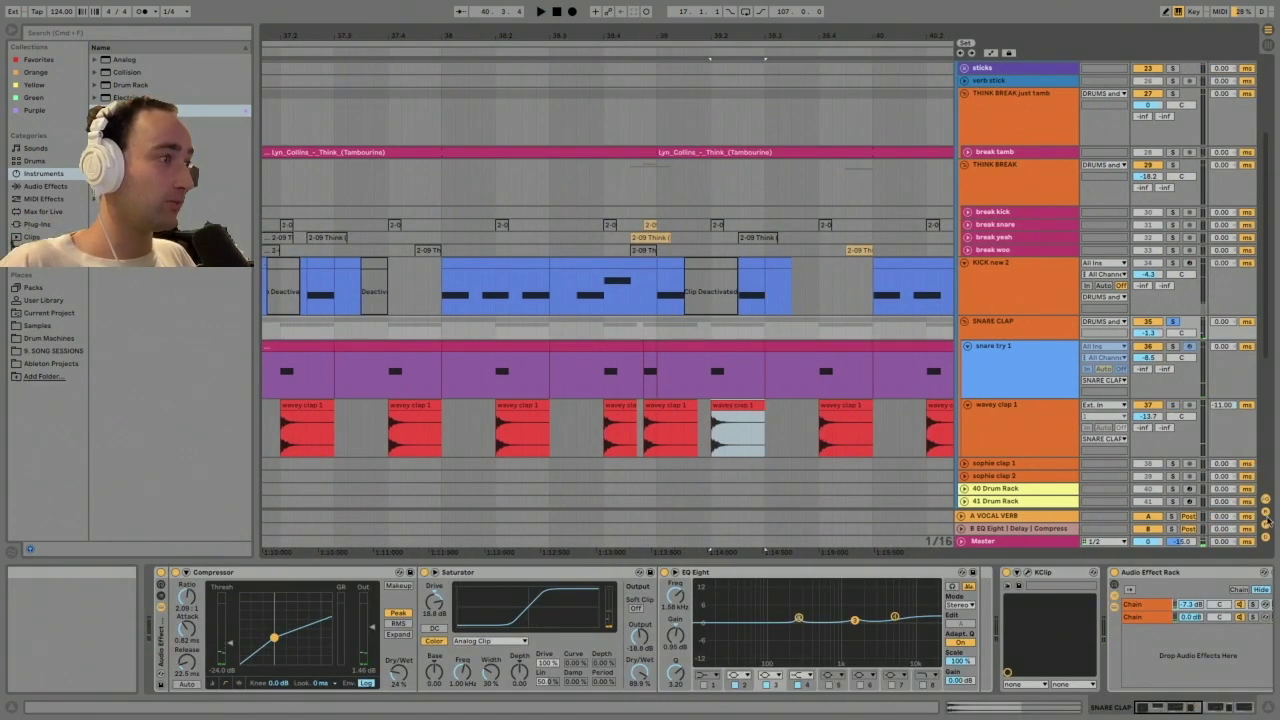
pyautogui.click(1266, 537)
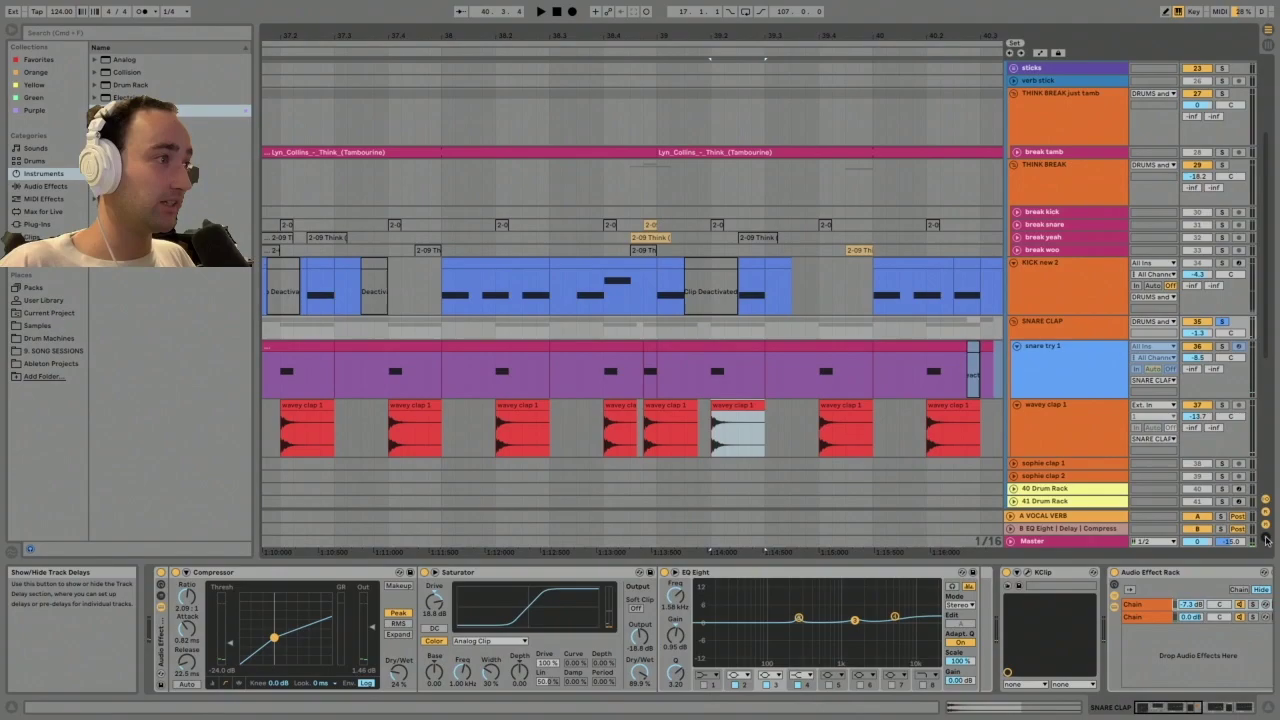
pyautogui.click(1266, 537)
# Show the device chain of the snare try 1 track while the SNARE CLAP group plays
pyautogui.click(1006, 408)
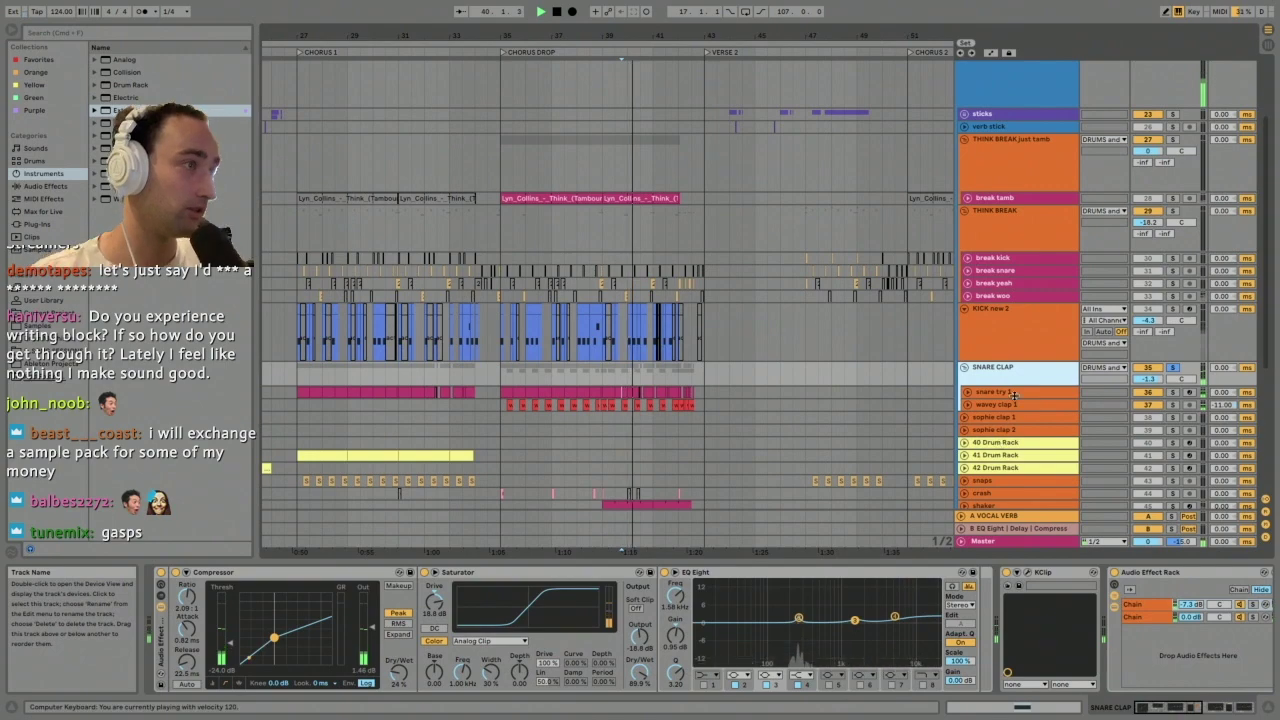
pyautogui.click(1099, 388)
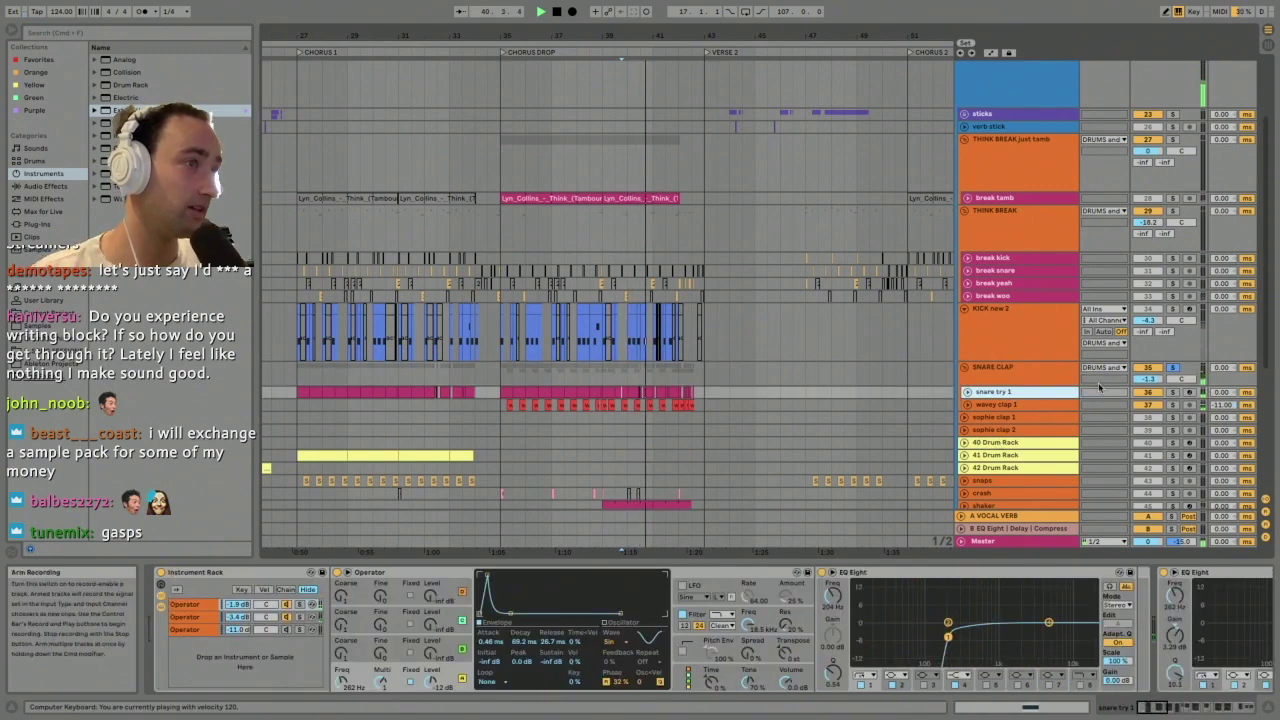
# Stop playback, select the range 35.1.1 to 35.3.1 on the snare try 1 track and solo that track
pyautogui.press('space')
pyautogui.click(497, 383)
pyautogui.moveTo(511, 392); pyautogui.dragTo(500, 392)
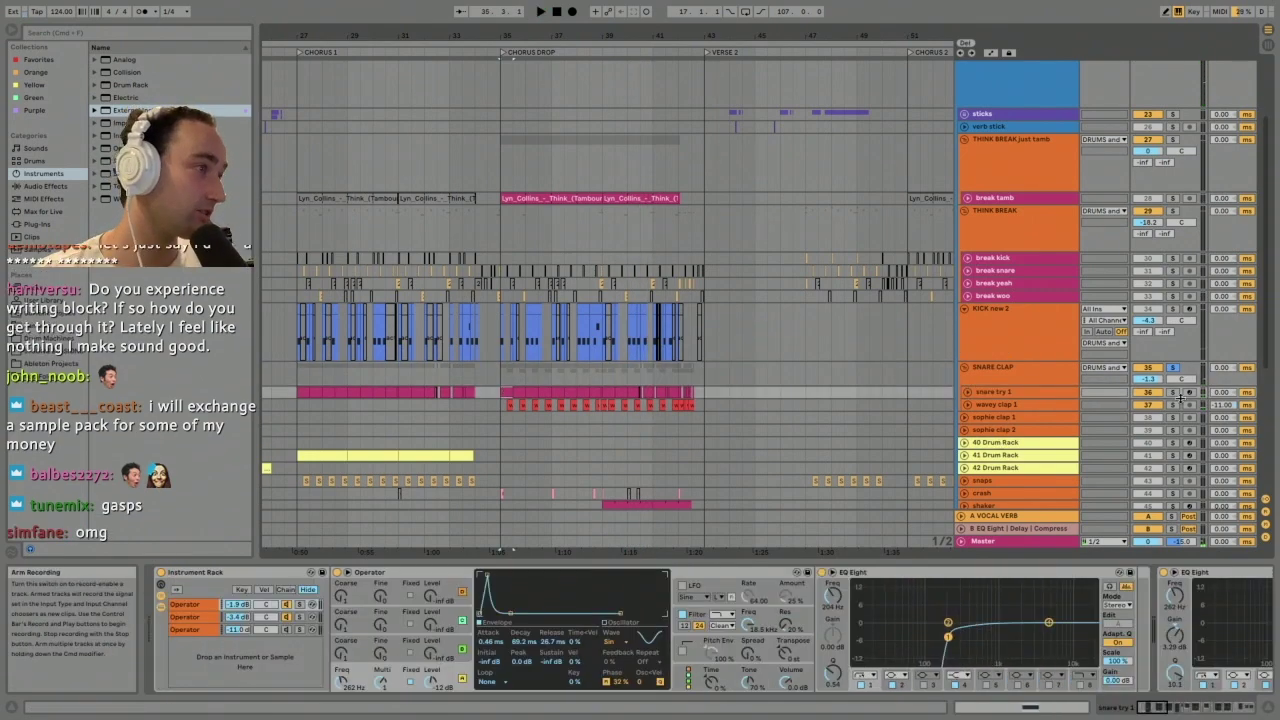
pyautogui.click(1173, 393)
# Fold the two EQ Eight devices at the end of the snare try 1 device chain
pyautogui.click(1243, 707)
pyautogui.doubleClick(446, 573)
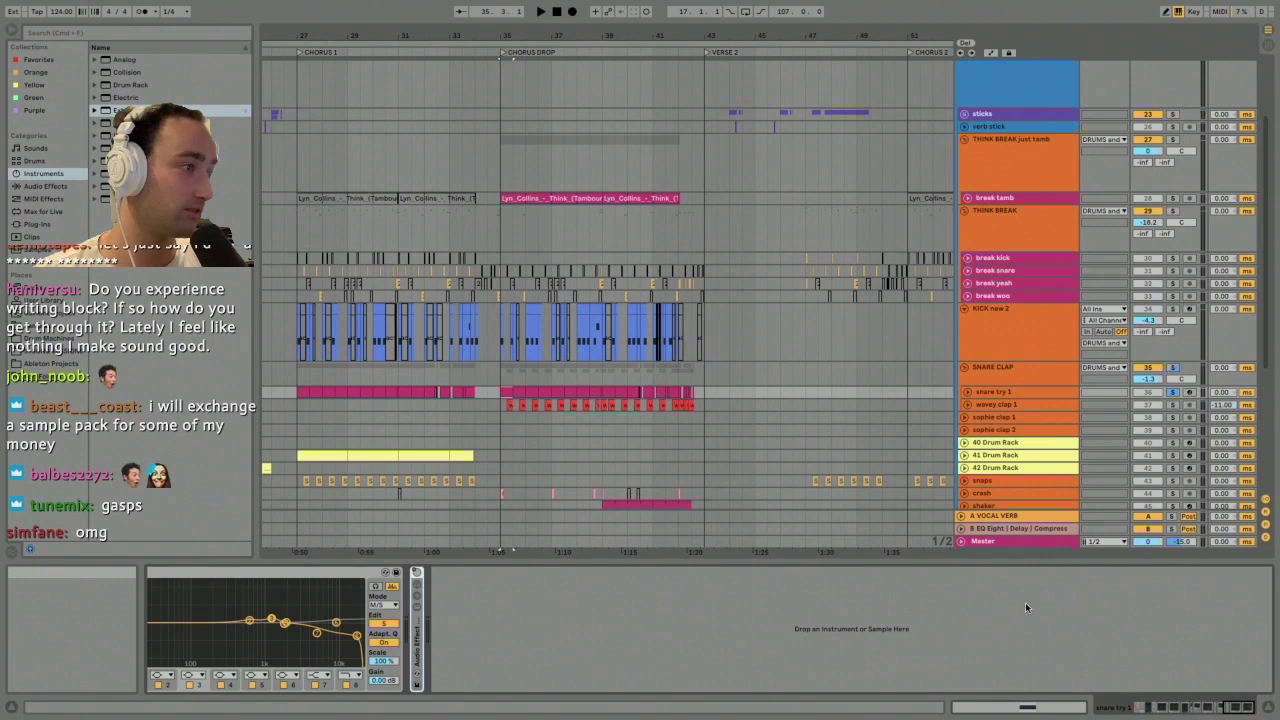
pyautogui.click(1220, 707)
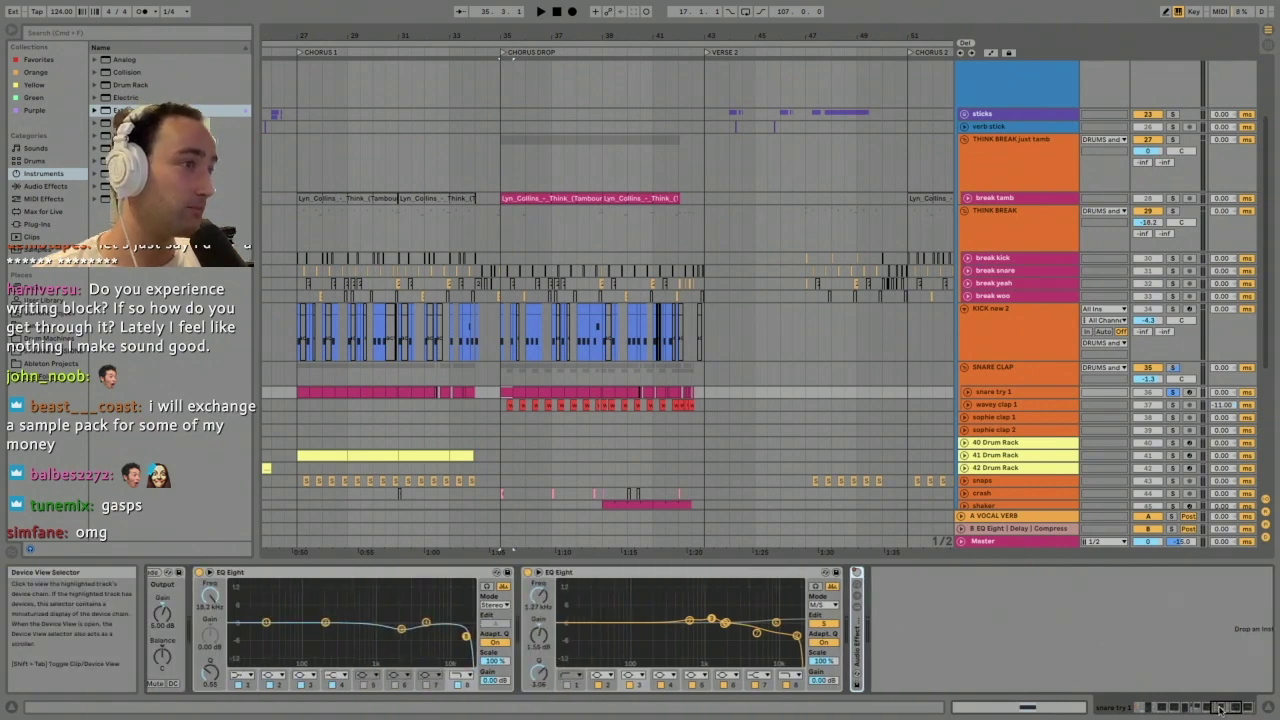
pyautogui.doubleClick(606, 573)
pyautogui.doubleClick(384, 571)
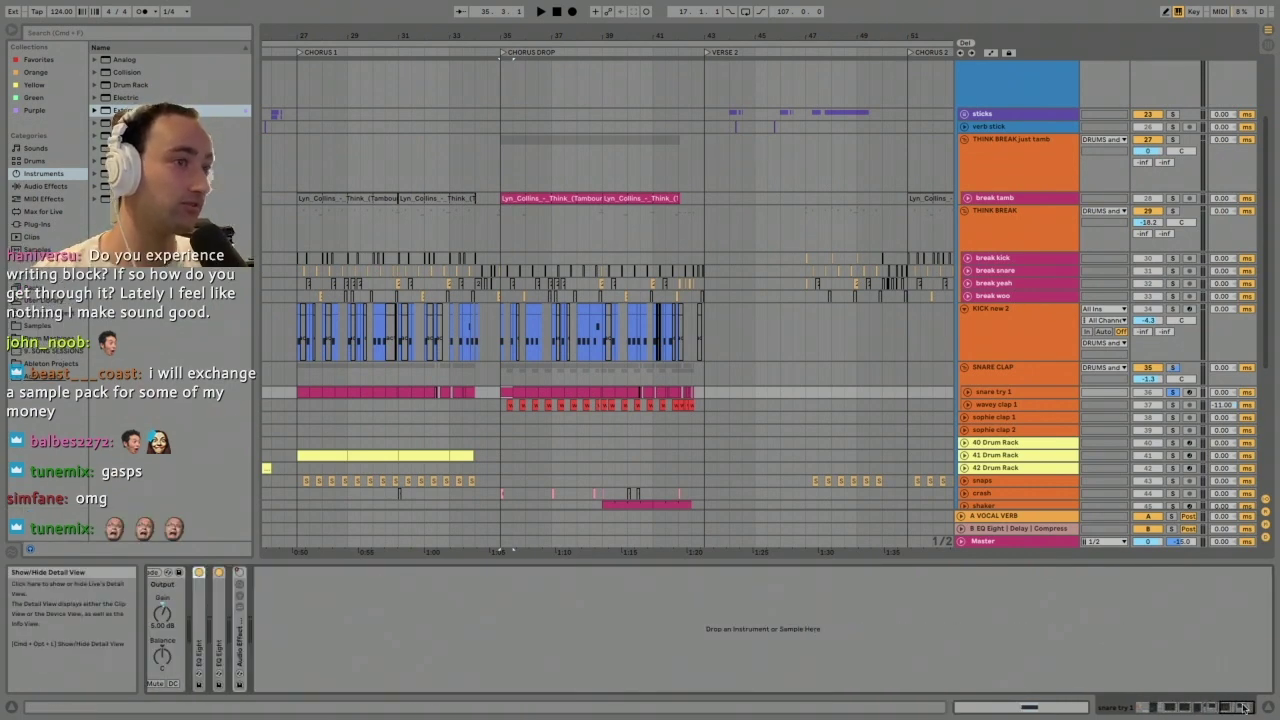
# Fold the Utility, Saturator, Limiter and EQ Eight that precede the two final EQ Eights on snare try 1
pyautogui.moveTo(1244, 707); pyautogui.dragTo(1230, 707)
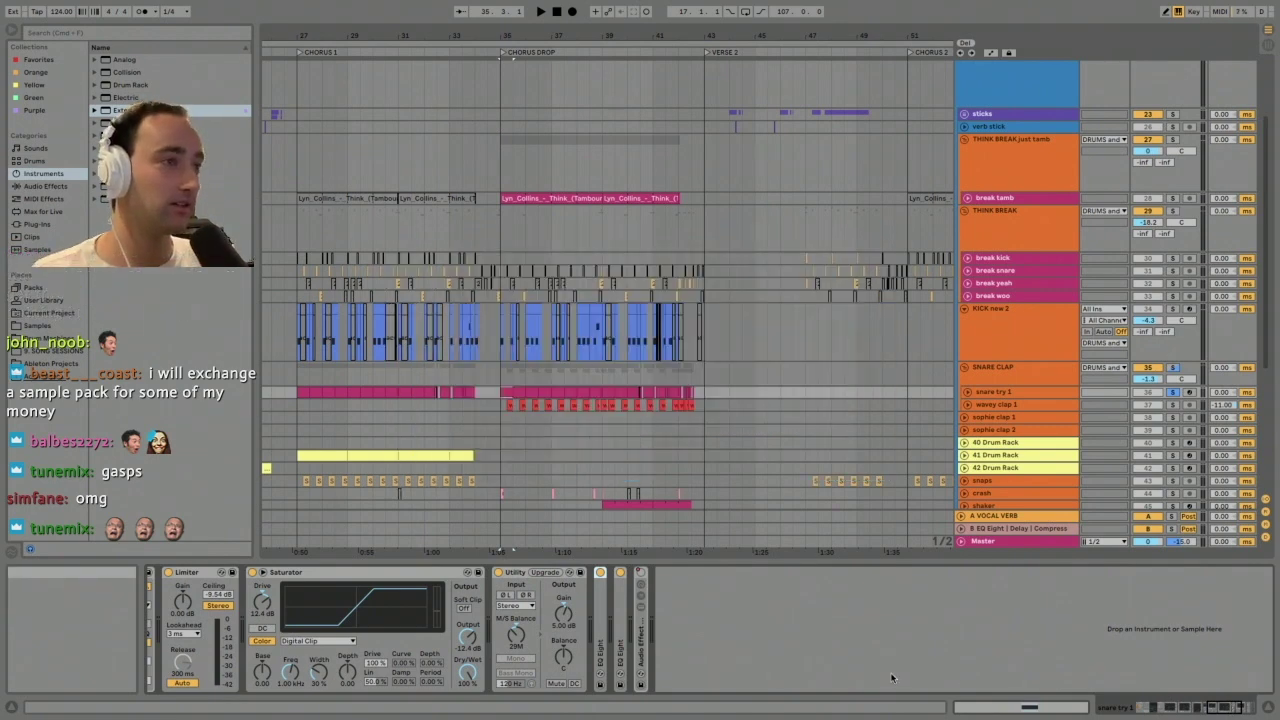
pyautogui.doubleClick(514, 574)
pyautogui.doubleClick(410, 573)
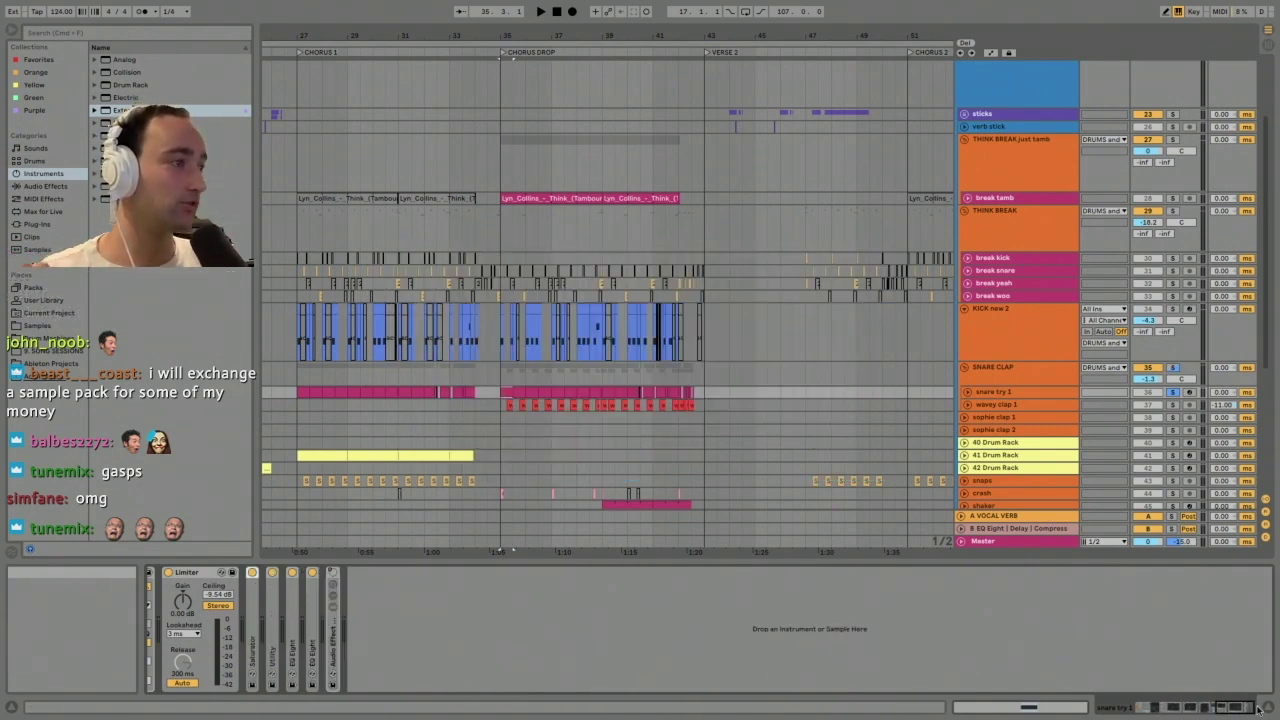
pyautogui.moveTo(1250, 710); pyautogui.dragTo(1236, 714)
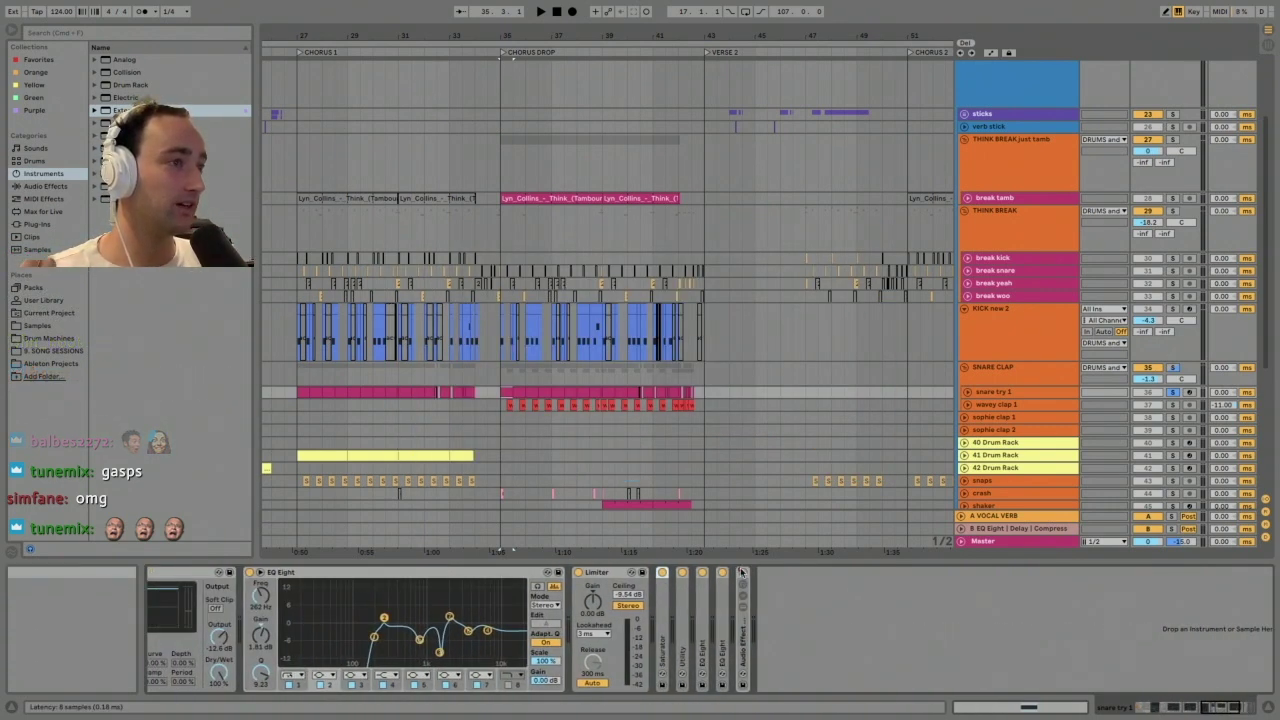
pyautogui.doubleClick(600, 574)
pyautogui.doubleClick(495, 572)
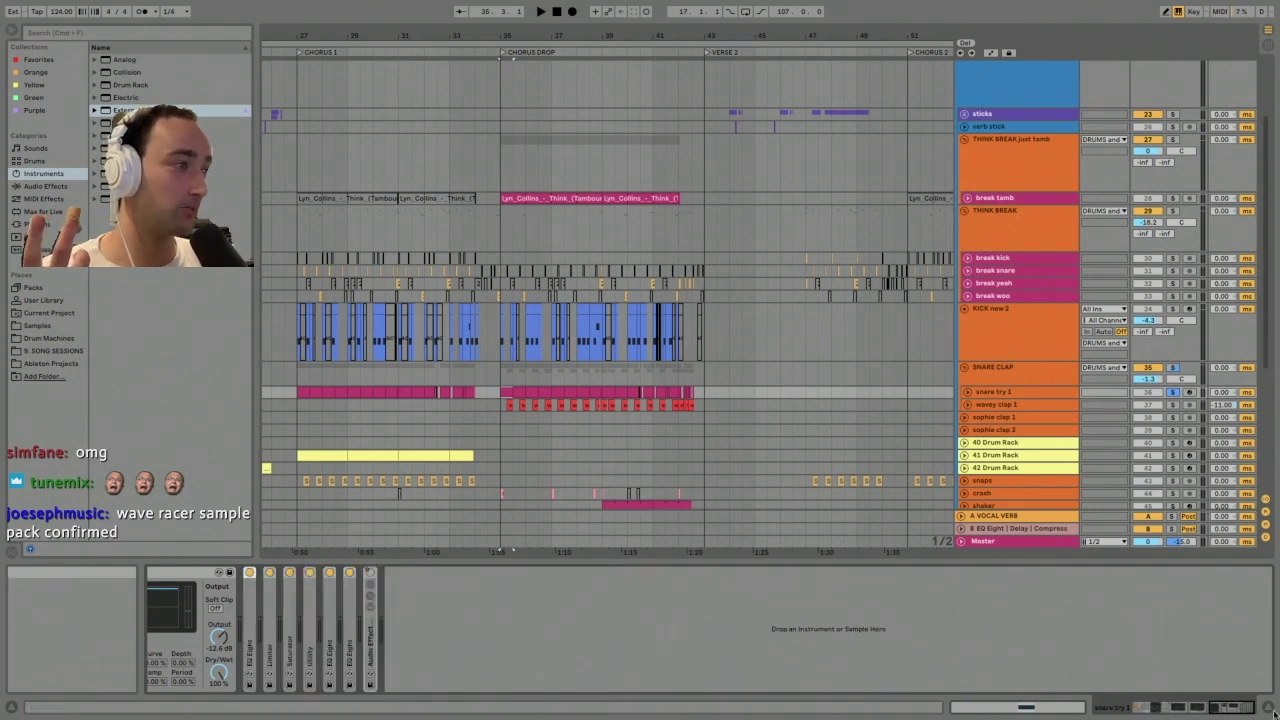
# Fold the remaining Saturator, Overdrive, Compressor and EQ Eight that follow the Instrument Rack
pyautogui.moveTo(1240, 707); pyautogui.dragTo(1190, 712)
pyautogui.doubleClick(622, 574)
pyautogui.doubleClick(448, 573)
pyautogui.doubleClick(300, 573)
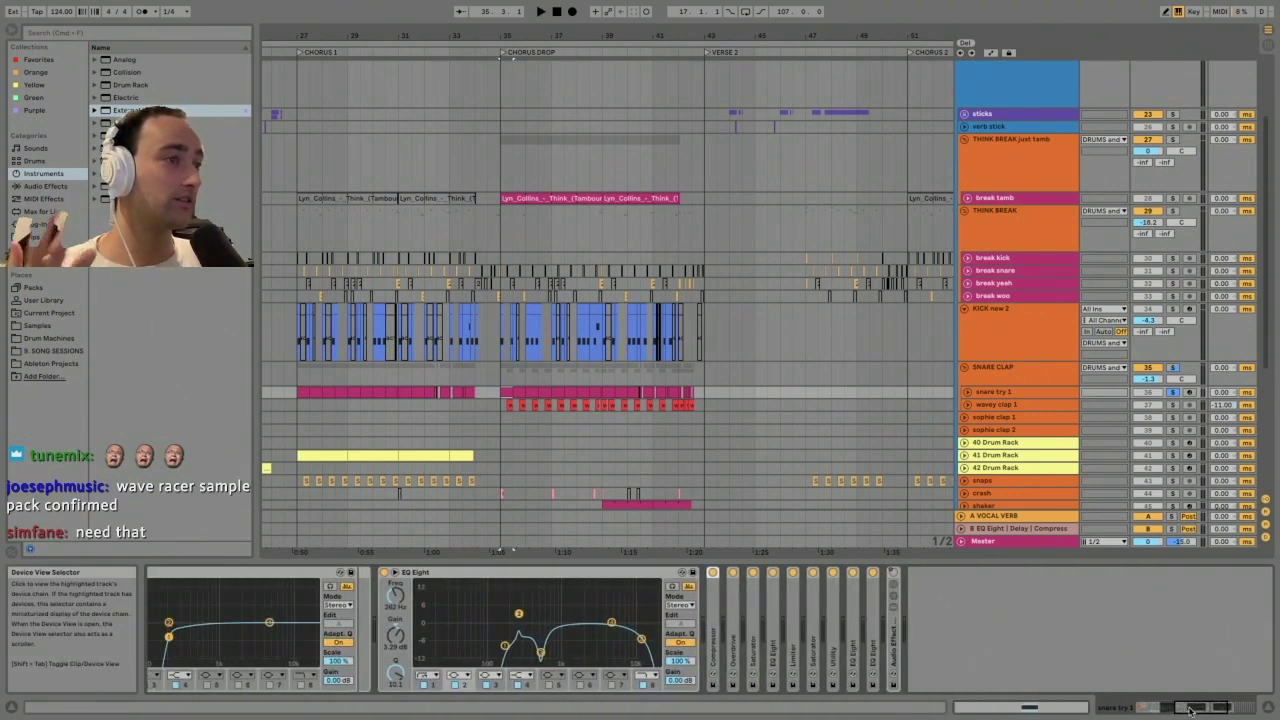
pyautogui.doubleClick(570, 571)
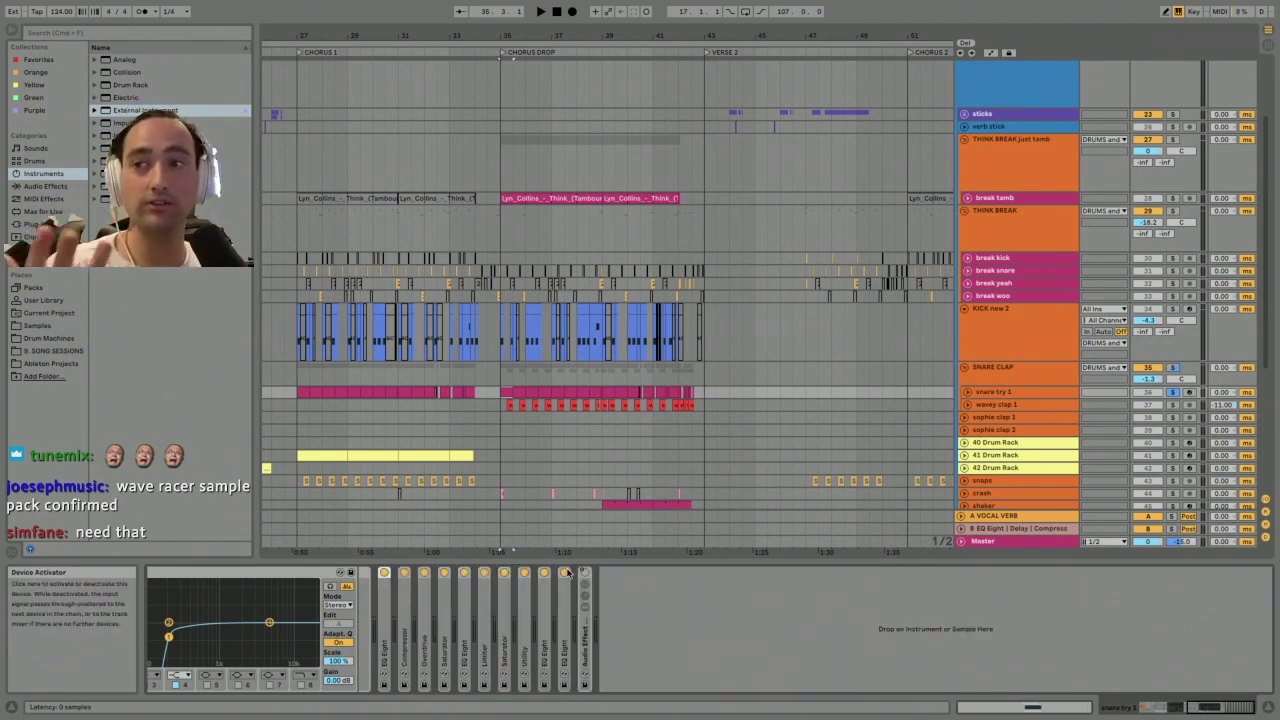
# Fold the EQ Eight and Operator inside the Instrument Rack and return to the start of the device chain
pyautogui.moveTo(1221, 707); pyautogui.dragTo(1185, 714)
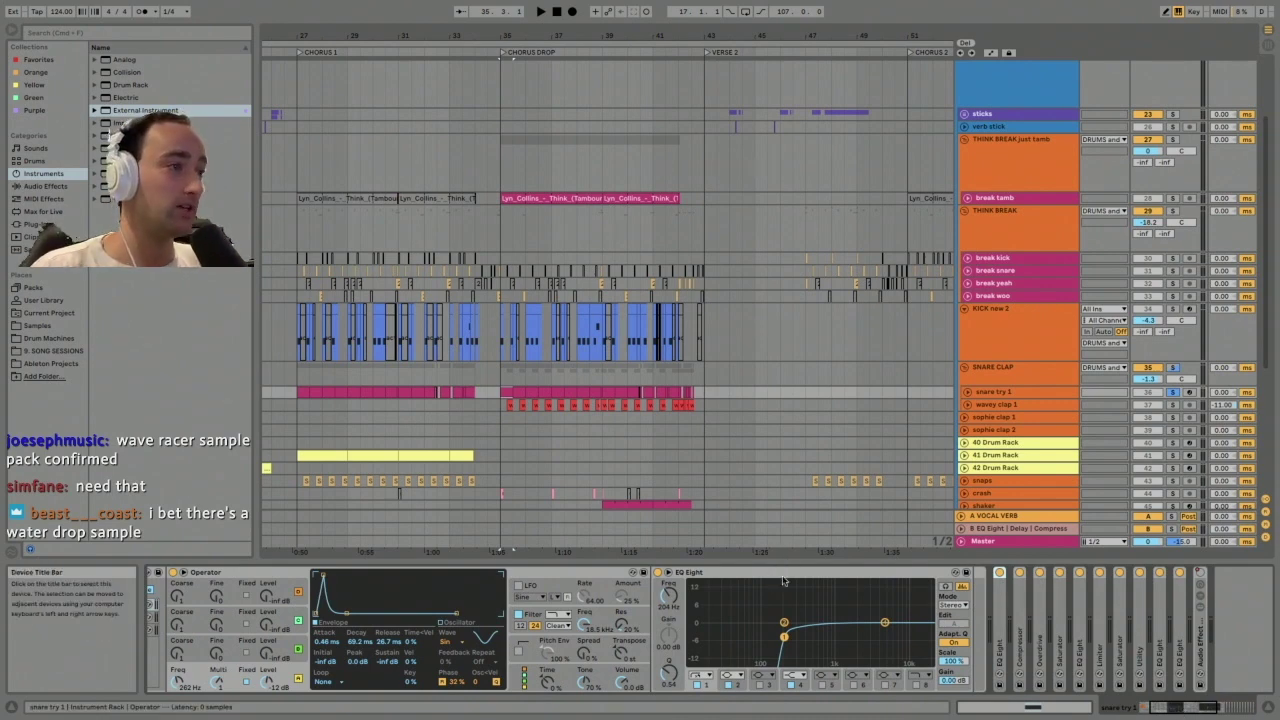
pyautogui.doubleClick(783, 575)
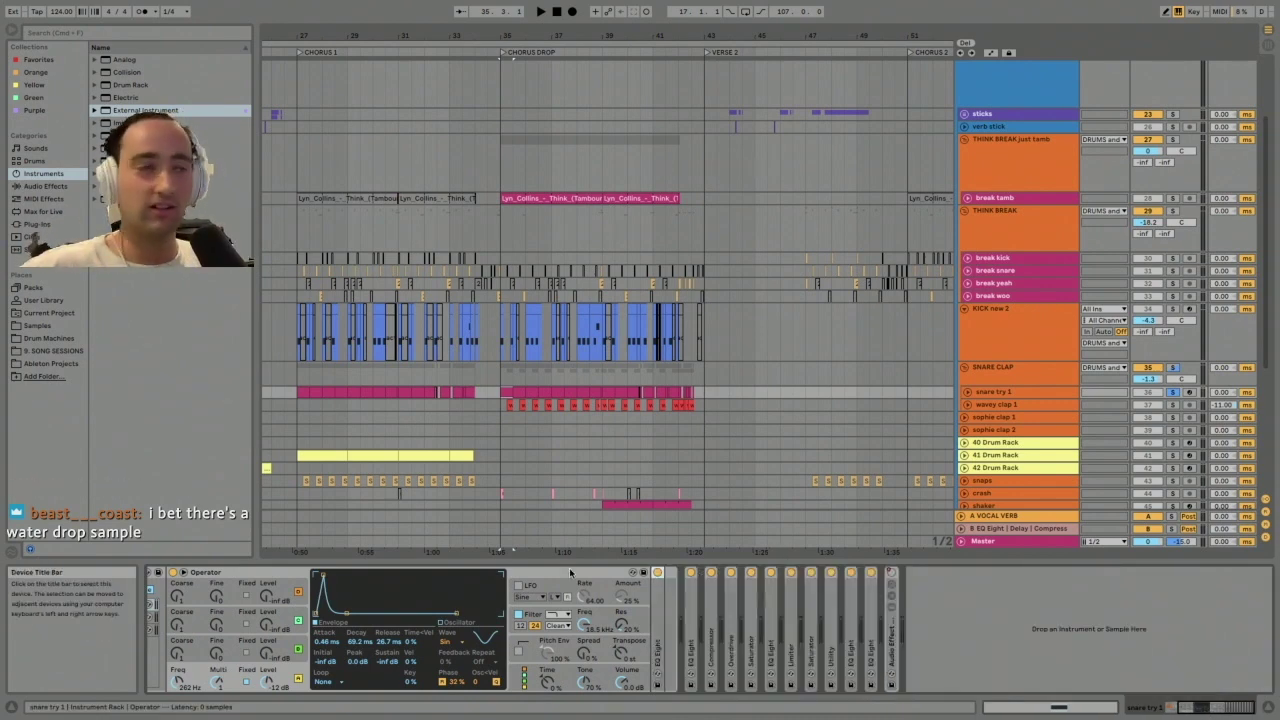
pyautogui.doubleClick(570, 573)
pyautogui.hscroll(-3, 569, 574)
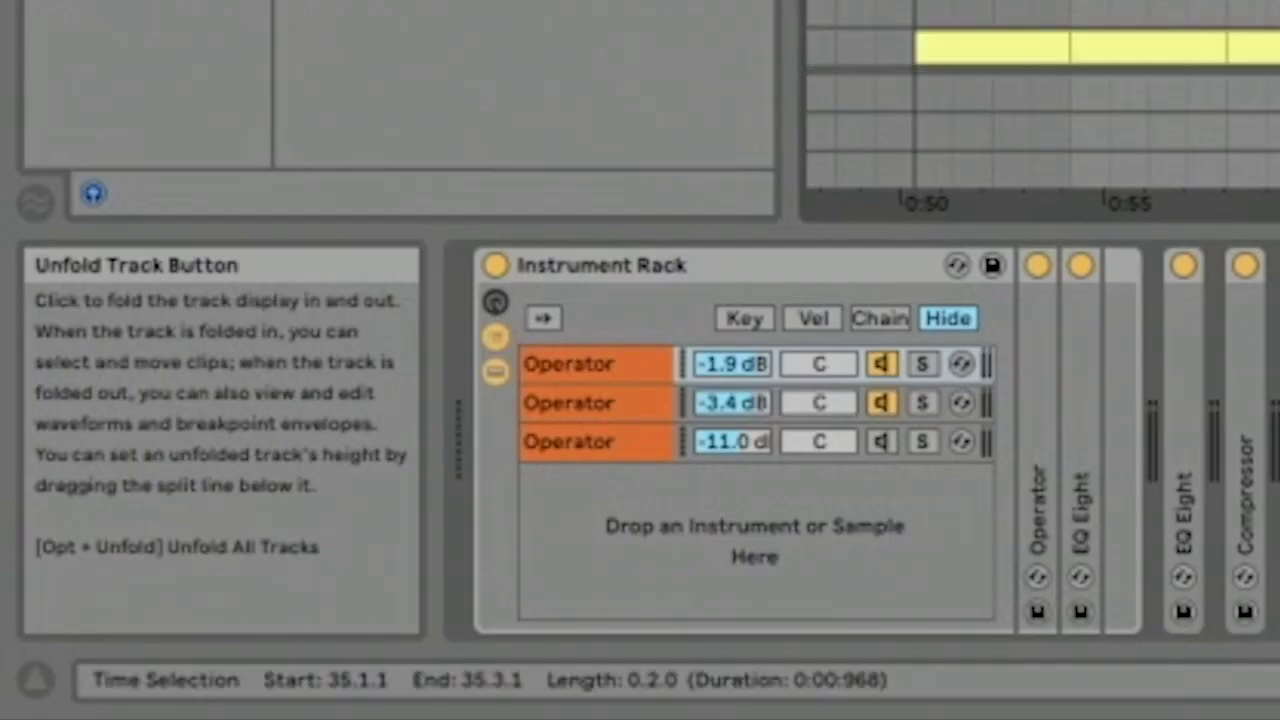
# Look through the three Operator chains in the snare's Instrument Rack and select the rack itself
pyautogui.click(628, 388)
pyautogui.press('Up')
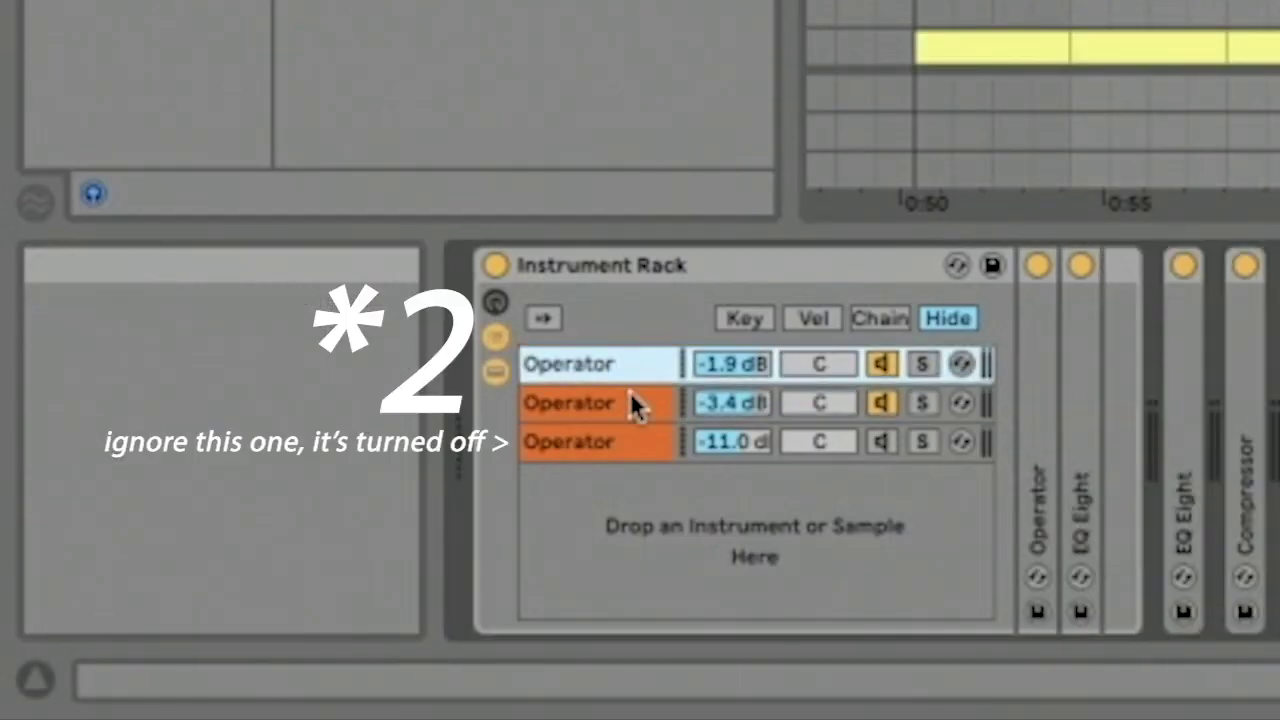
pyautogui.press('Down')
pyautogui.press('Down')
pyautogui.press('Up')
pyautogui.press('Up')
pyautogui.click(629, 270)
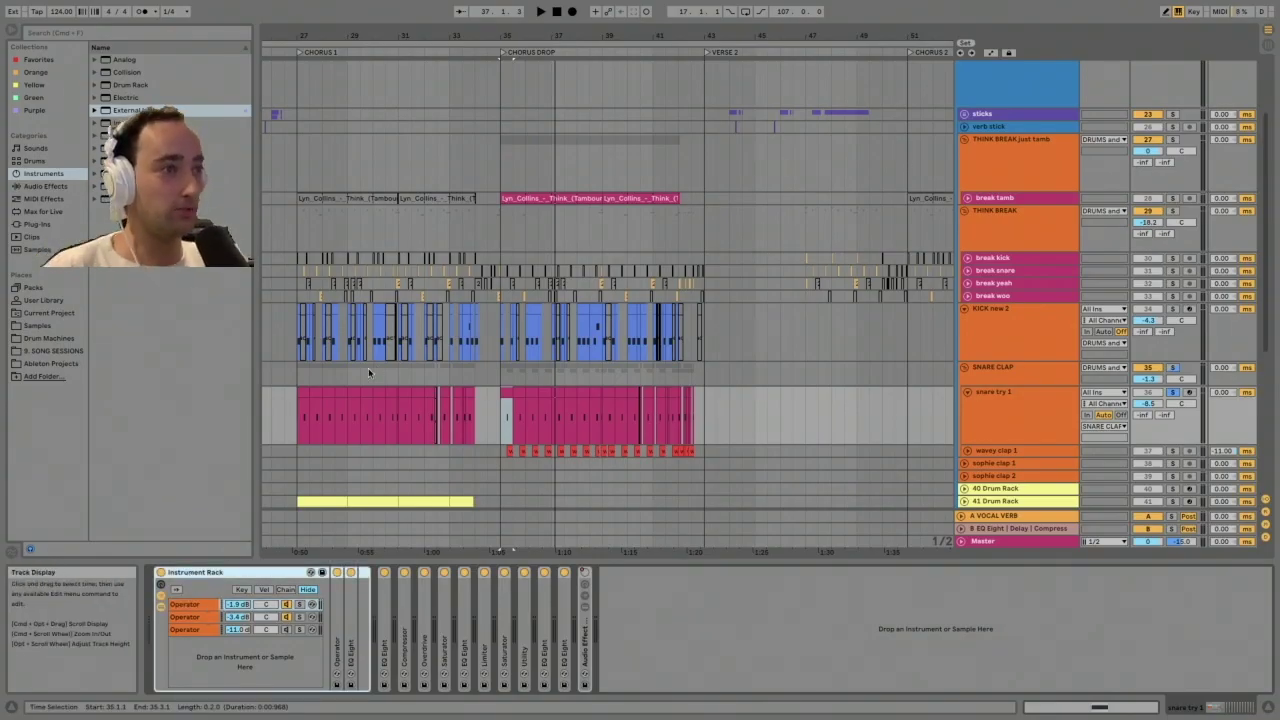
# Select and solo the first Operator chain in the Instrument Rack and audition it on its own
pyautogui.click(190, 604)
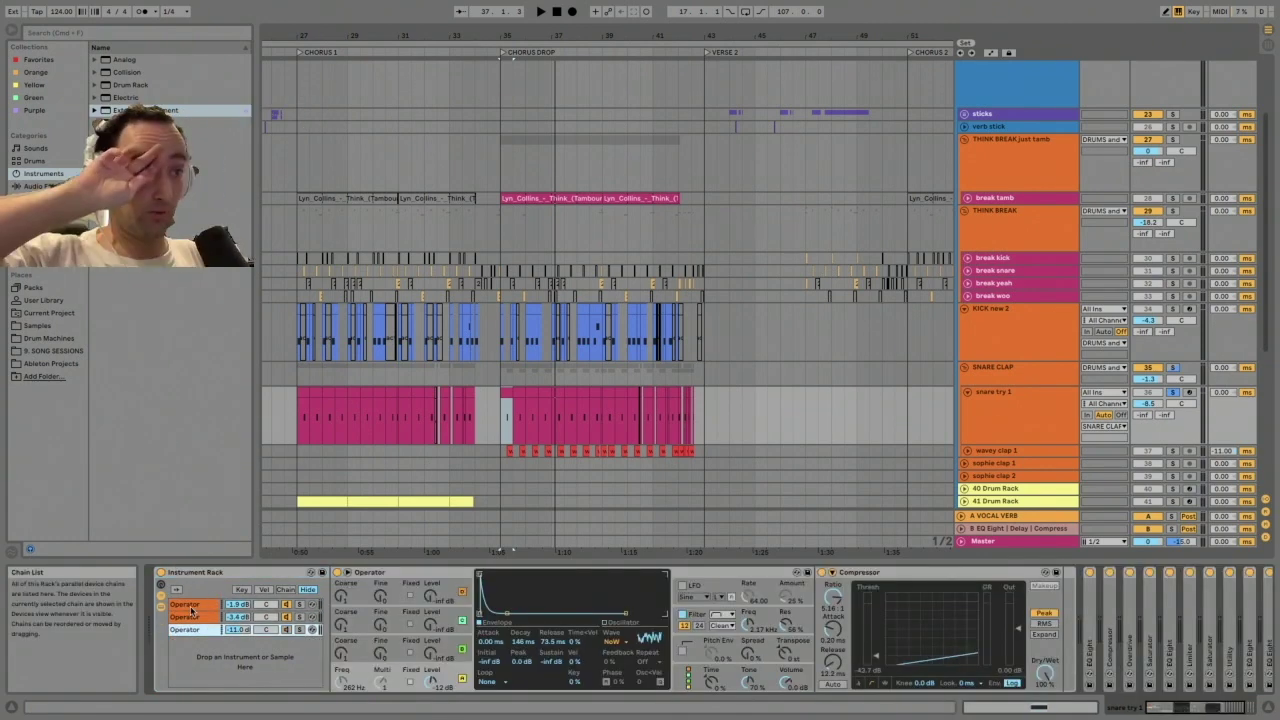
pyautogui.click(191, 607)
pyautogui.press('Down')
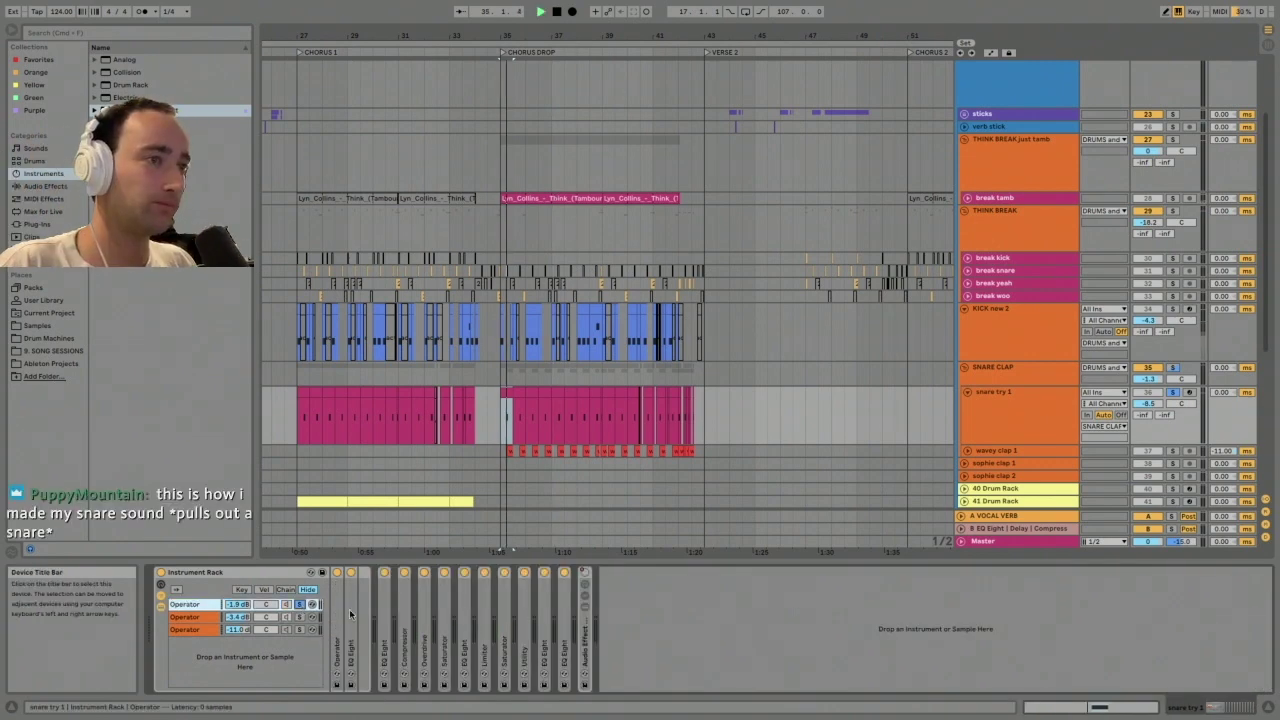
pyautogui.press('space')
# Unfold the first chain's Operator and examine its top oscillator and oscillator A settings
pyautogui.doubleClick(337, 592)
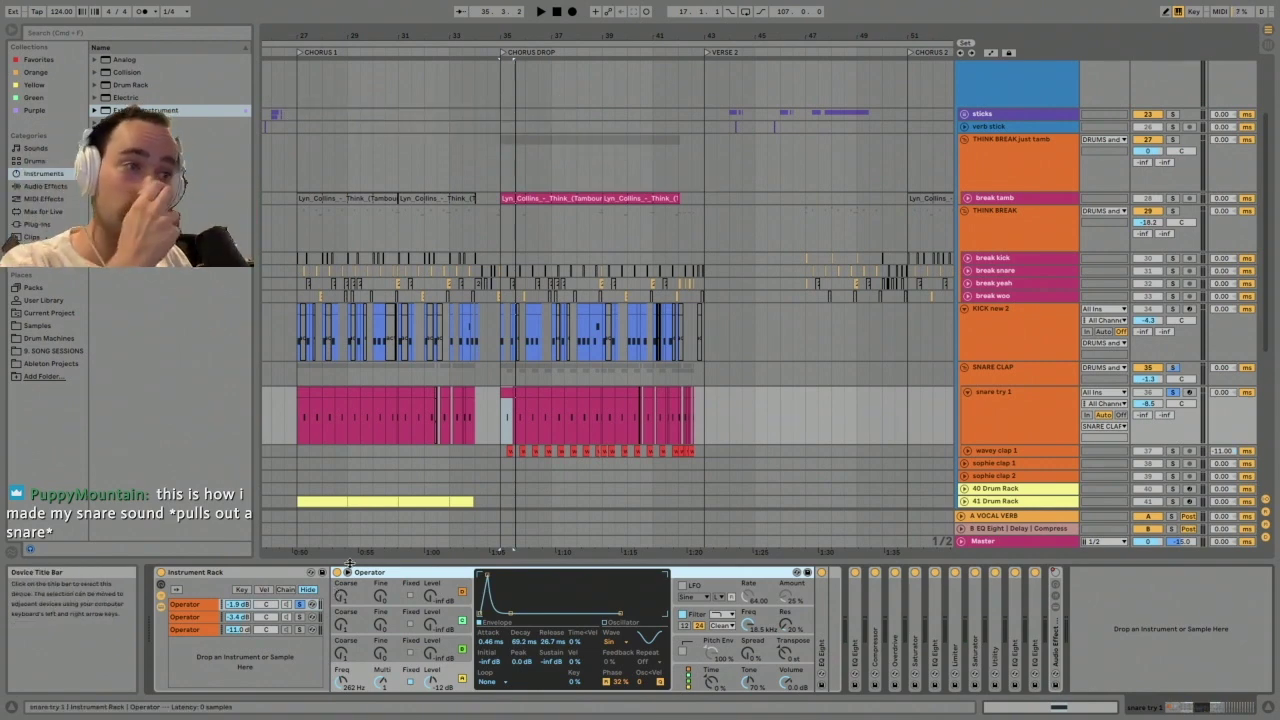
pyautogui.click(394, 585)
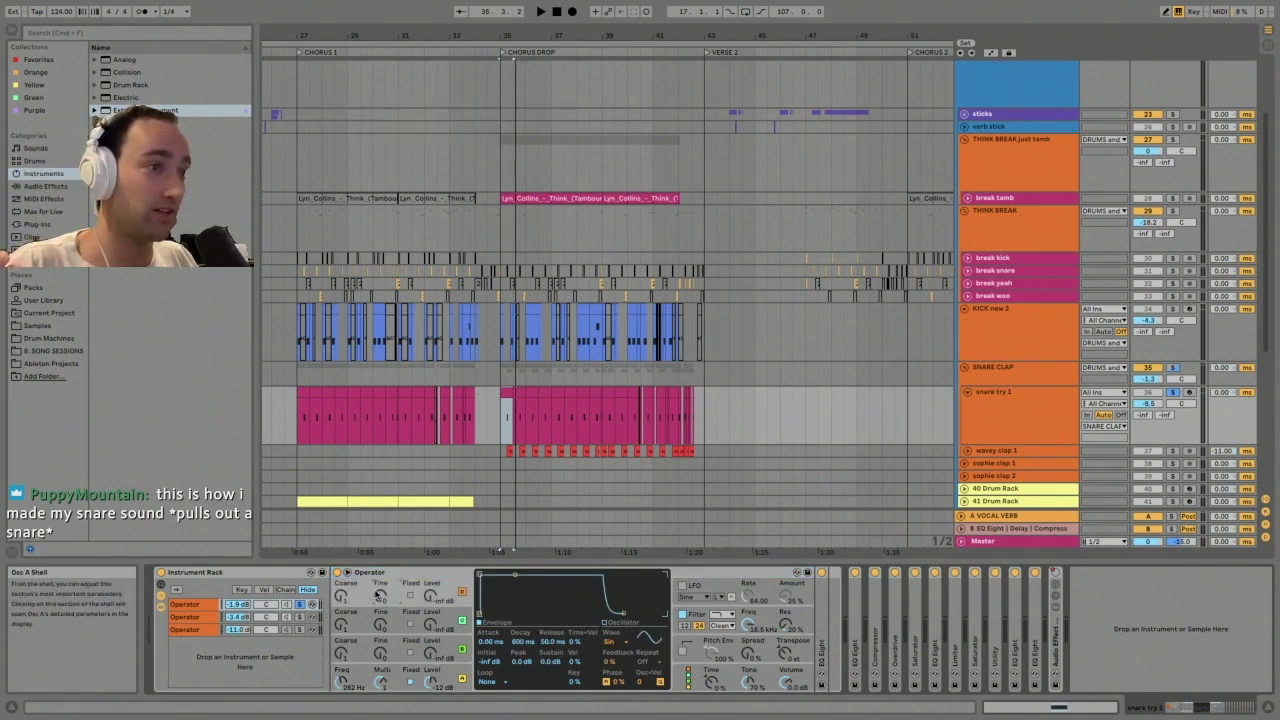
pyautogui.click(396, 679)
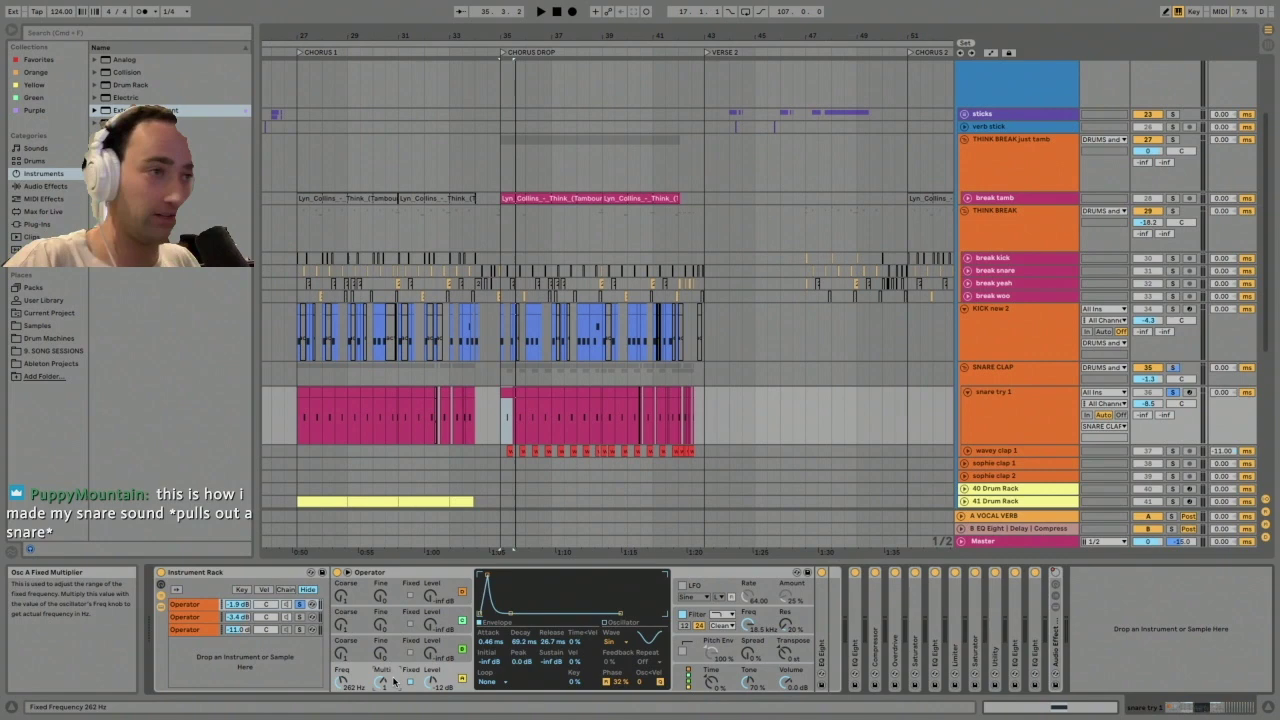
# Audition the first Operator chain with its EQ Eight unfolded, and fold the Operator to focus on the EQ
pyautogui.press('space')
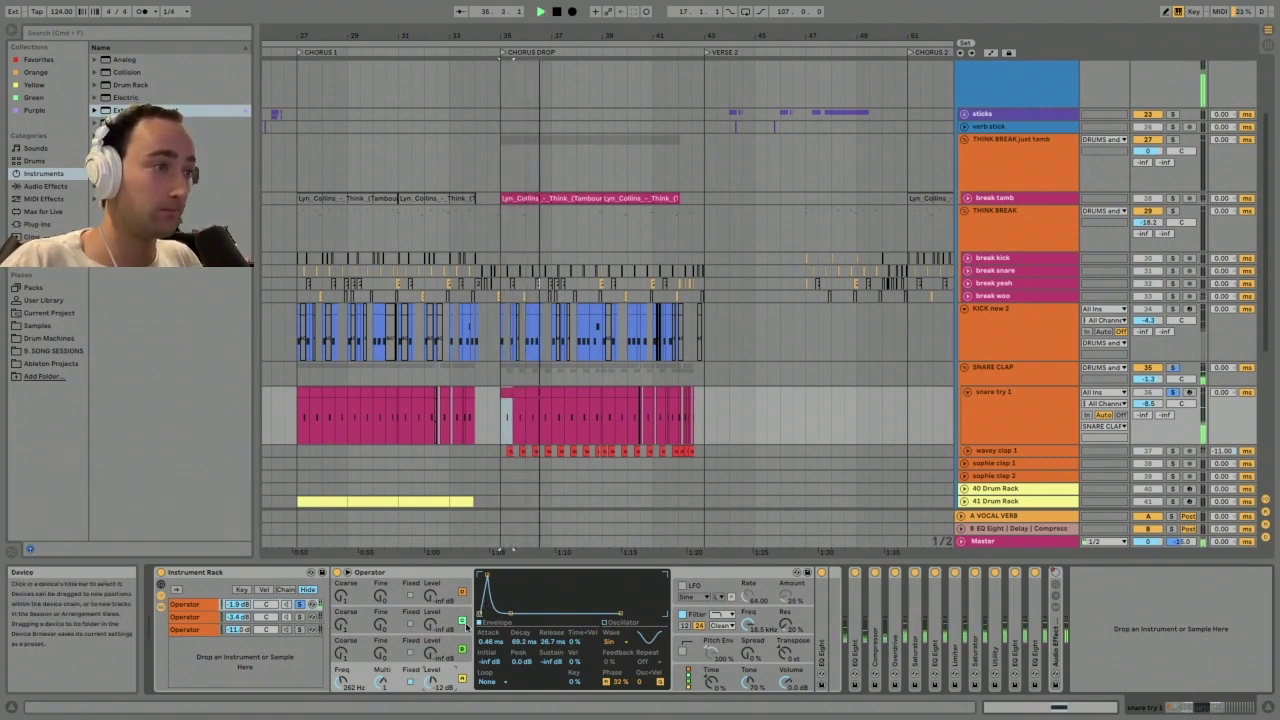
pyautogui.doubleClick(818, 597)
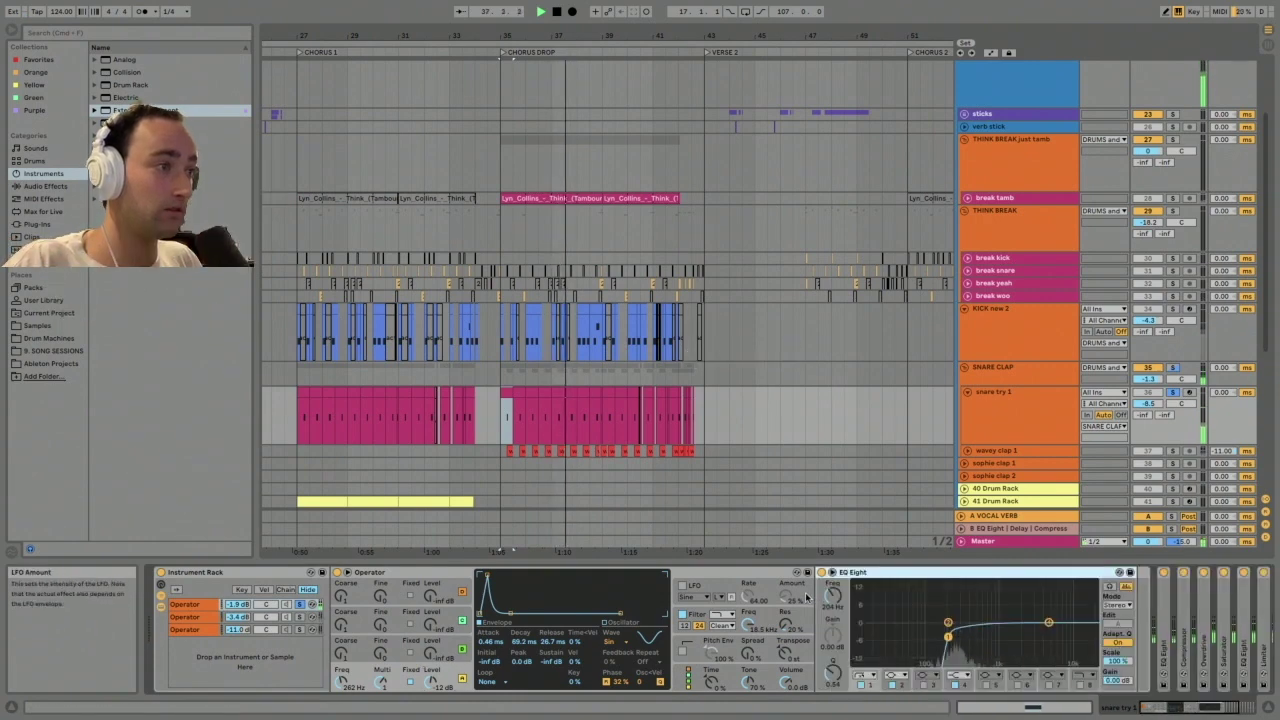
pyautogui.press('space')
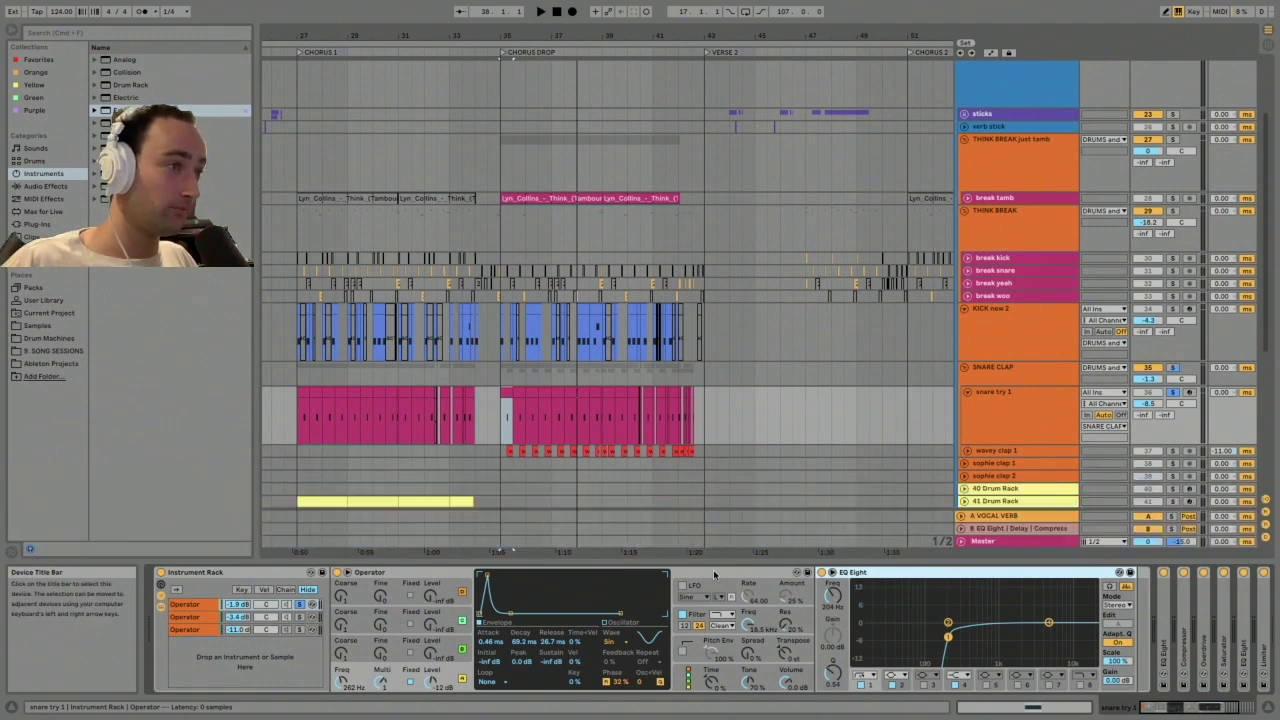
pyautogui.doubleClick(713, 573)
pyautogui.click(396, 574)
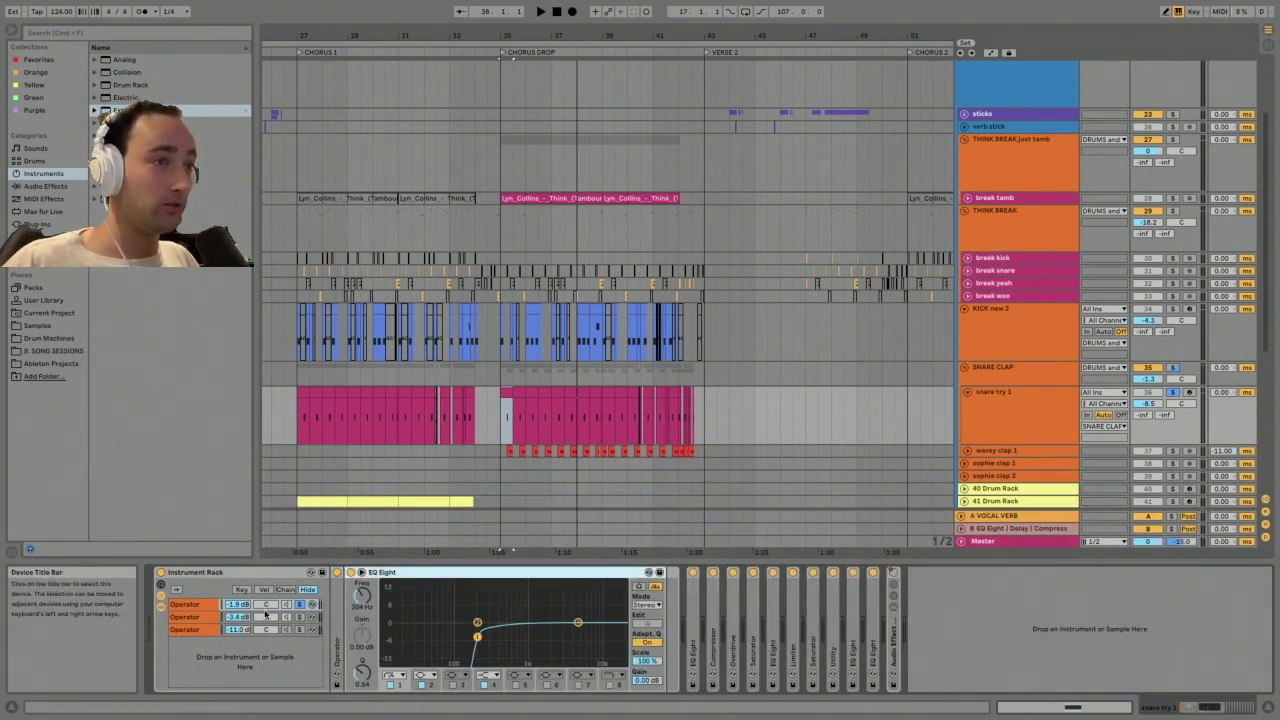
# Solo the second Operator chain, audition it and show its Operator's oscillator A settings
pyautogui.click(197, 618)
pyautogui.click(301, 617)
pyautogui.press('space')
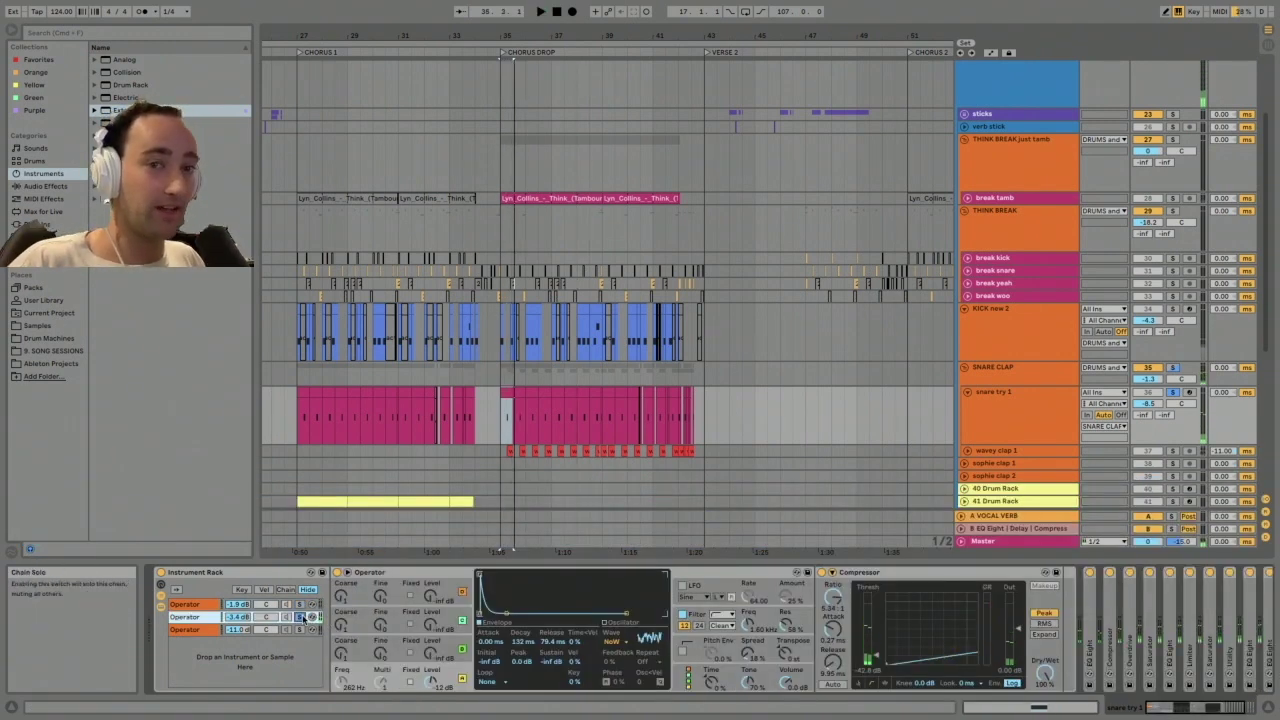
pyautogui.press('space')
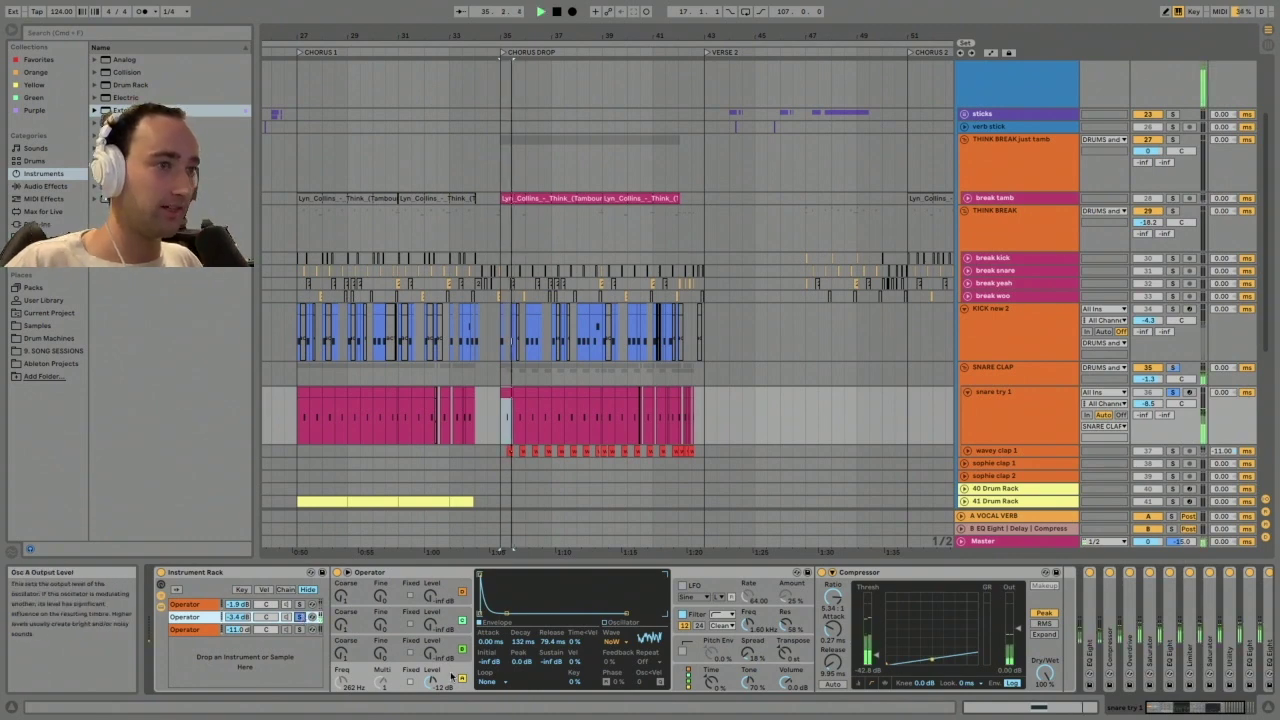
pyautogui.click(450, 680)
pyautogui.press('space')
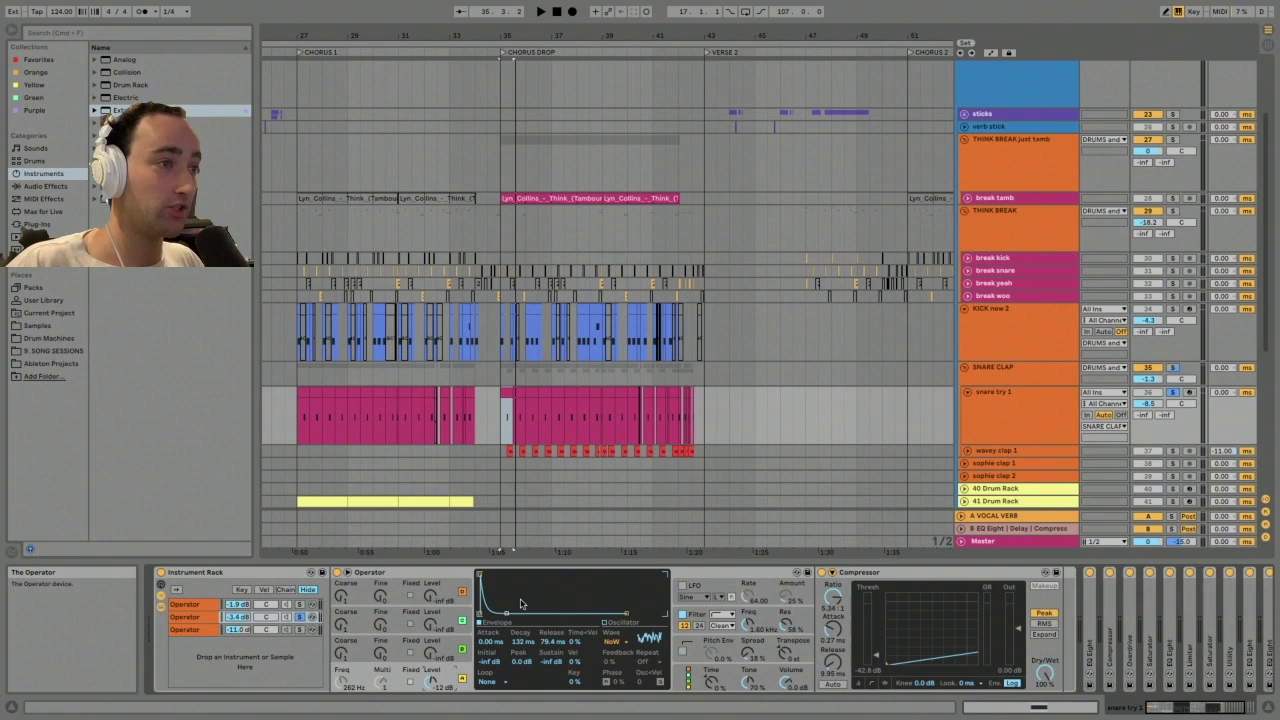
# Expand the sidechain settings of the second chain's Compressor and audition the first two Operator chains soloed together
pyautogui.press('space')
pyautogui.click(833, 572)
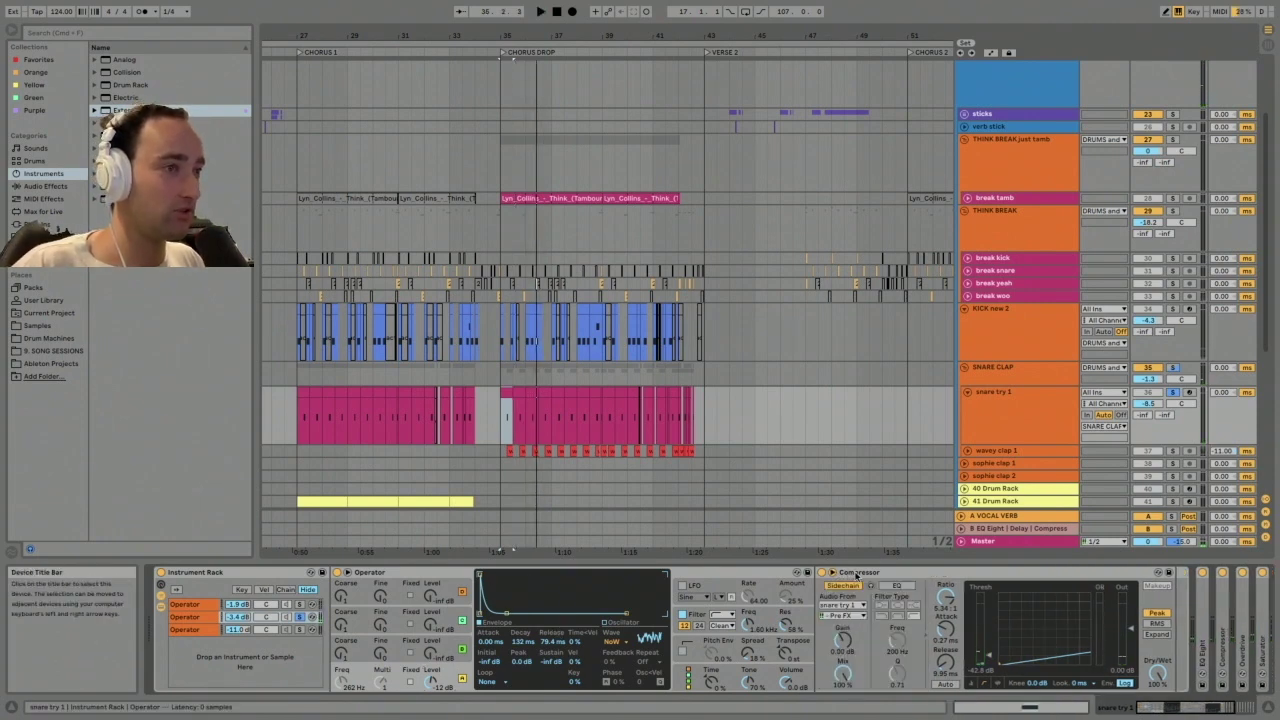
pyautogui.click(299, 604)
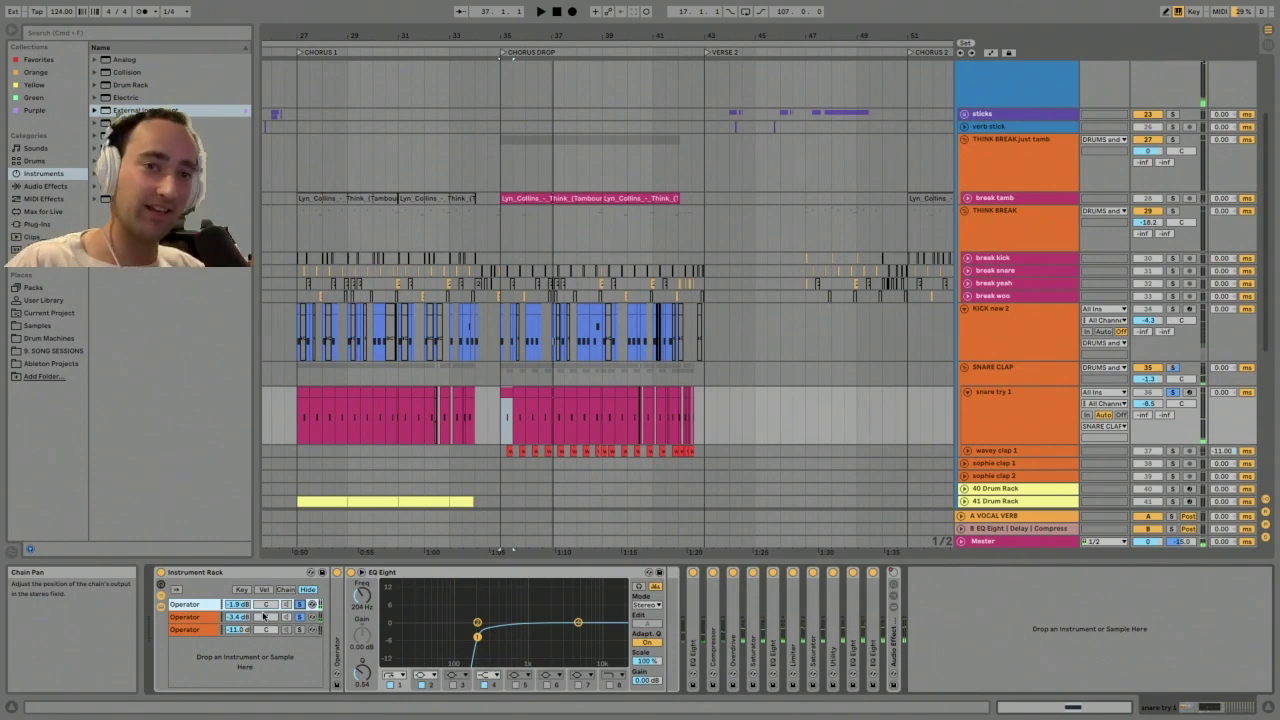
pyautogui.click(263, 616)
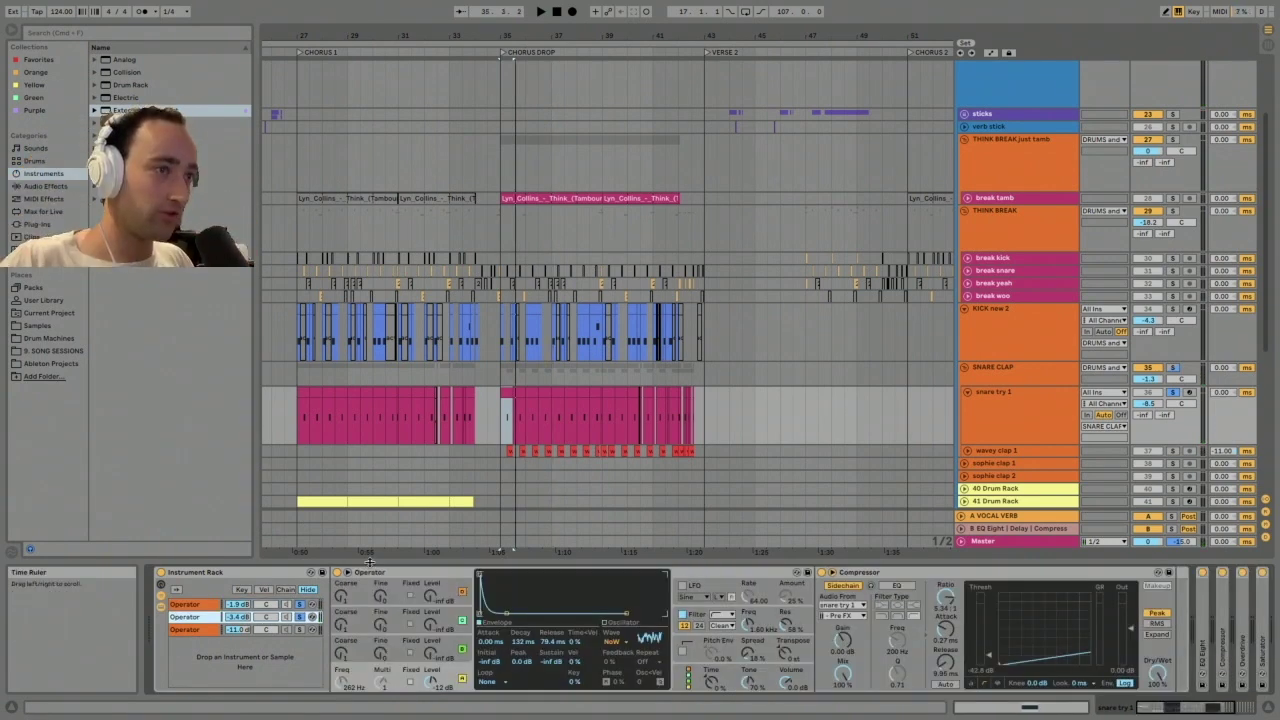
# Fold the second chain's Operator and briefly inspect the EQ Eight that follows the Instrument Rack
pyautogui.doubleClick(380, 575)
pyautogui.doubleClick(735, 602)
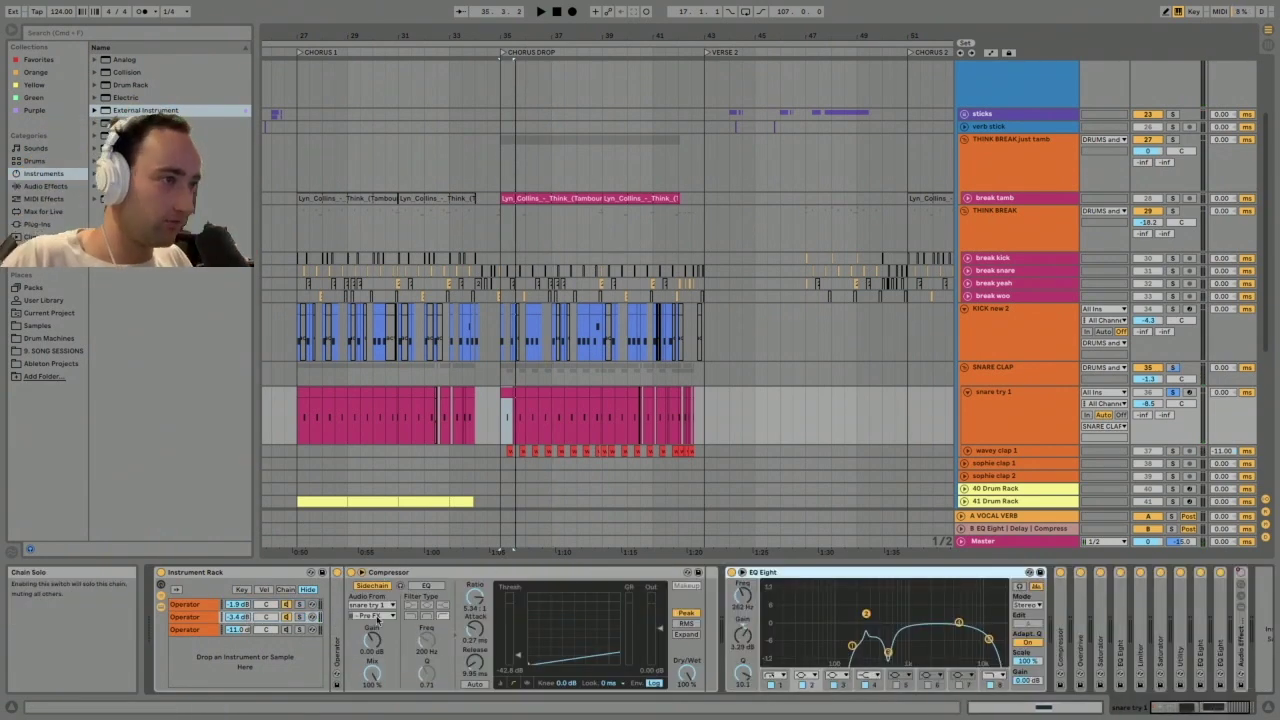
pyautogui.doubleClick(794, 572)
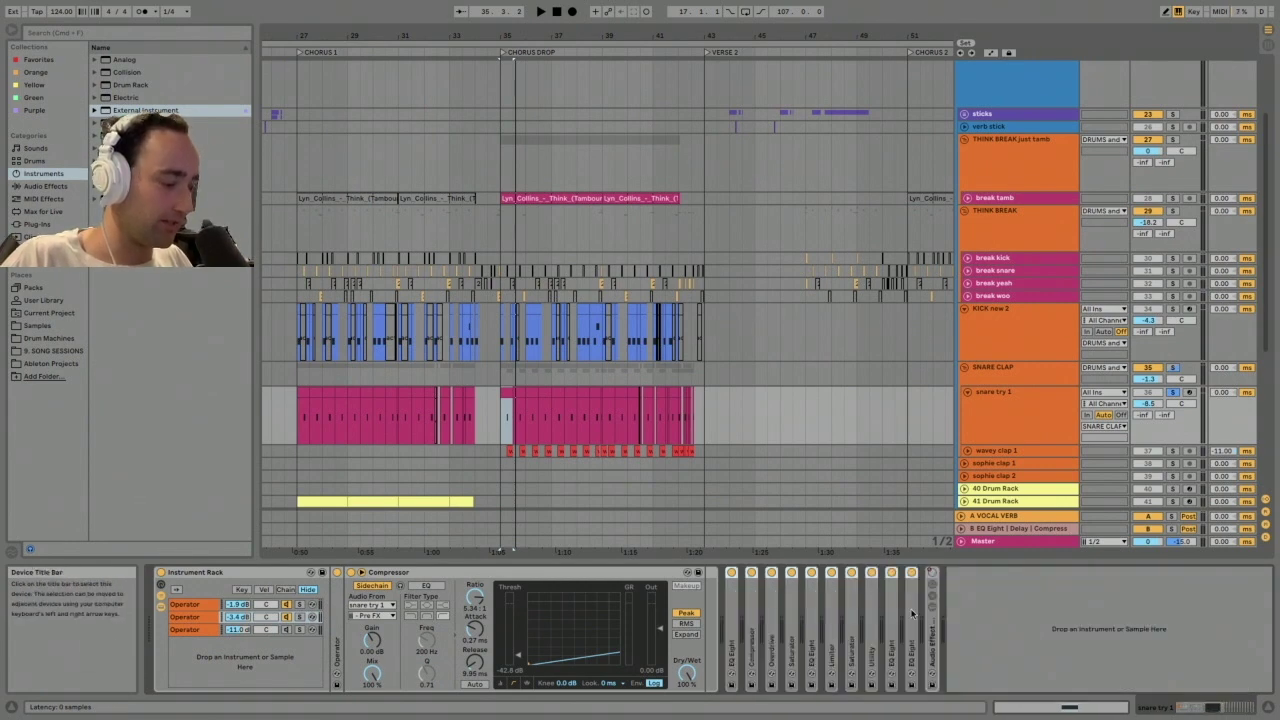
# Bypass all snare effects after the Instrument Rack, and audition the EQ Eight, Compressor and Overdrive while re-enabling them one by one
pyautogui.press('space')
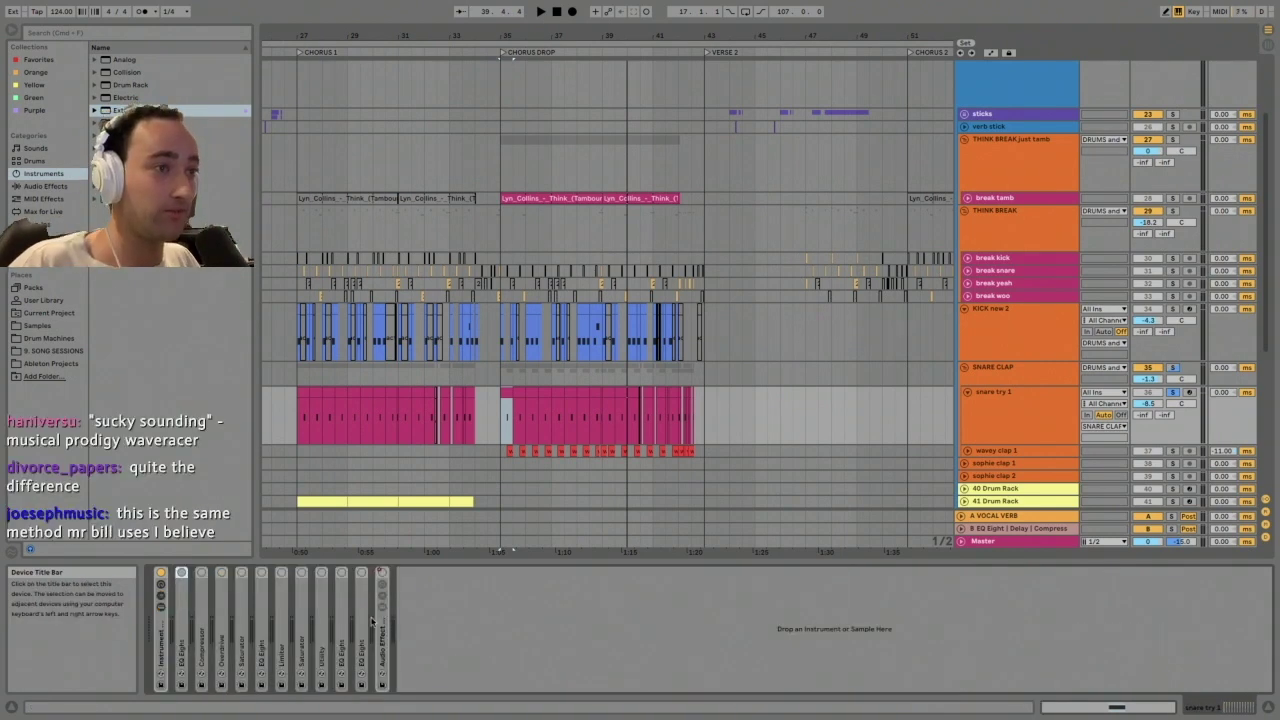
pyautogui.keyDown('shift'); pyautogui.click(383, 629); pyautogui.keyUp('shift')
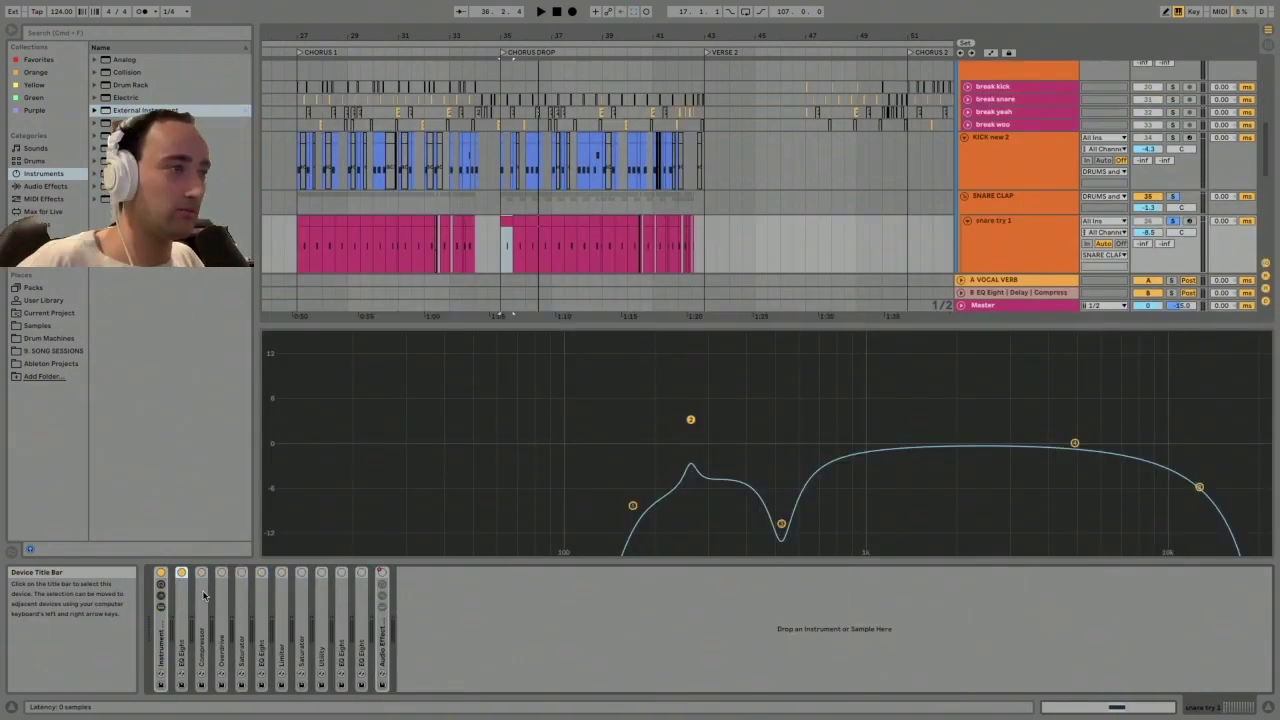
pyautogui.doubleClick(204, 596)
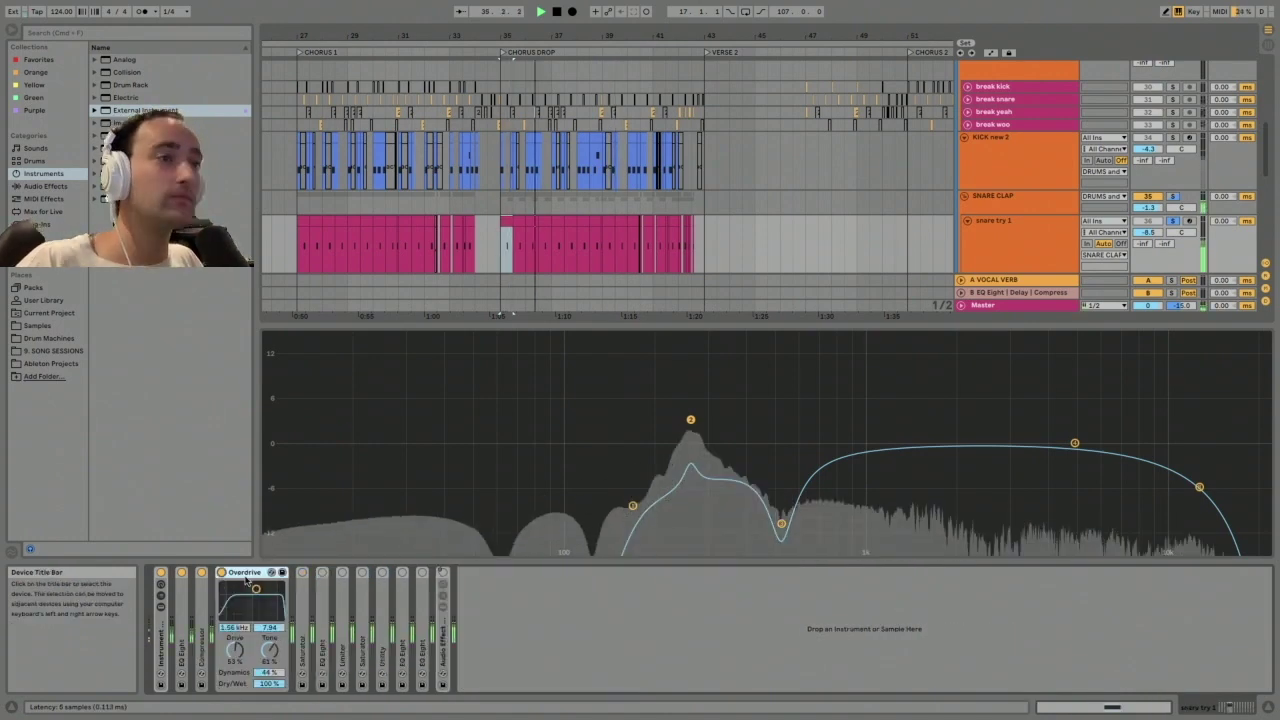
pyautogui.press('space')
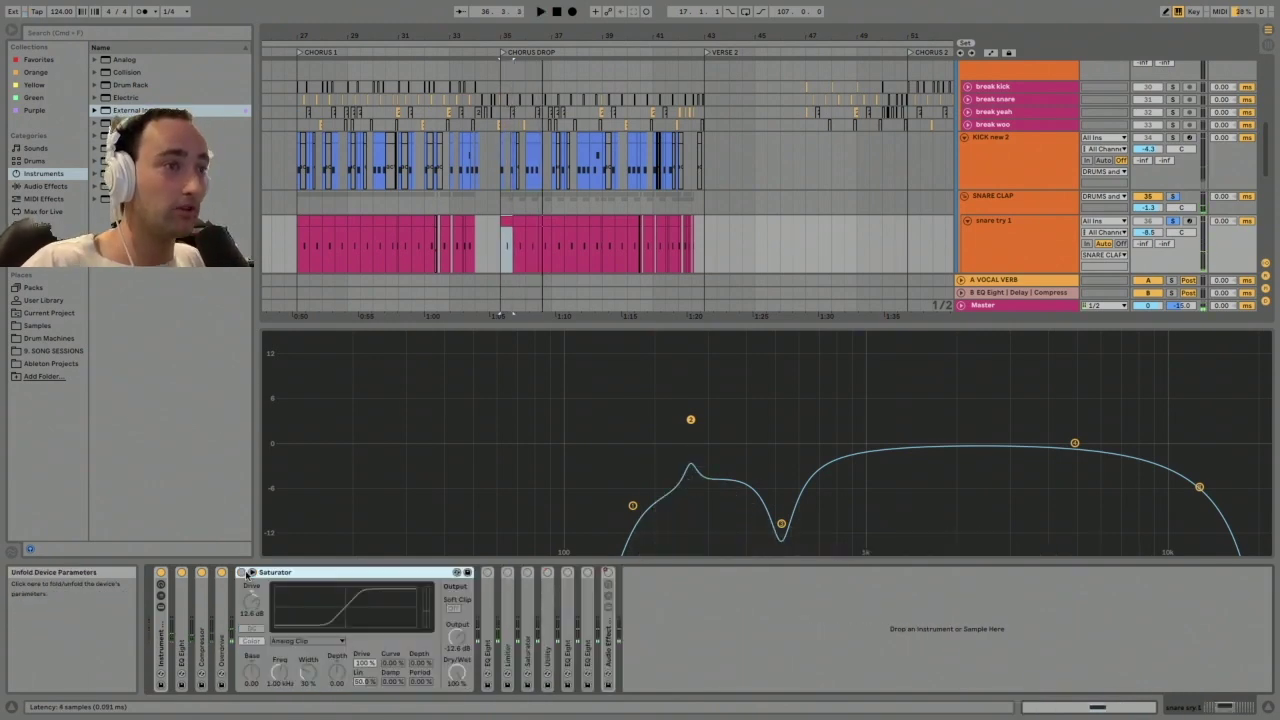
# Re-enable the Analog Clip Saturator and the EQ Eight that follows it, auditioning each and folding it
pyautogui.click(241, 573)
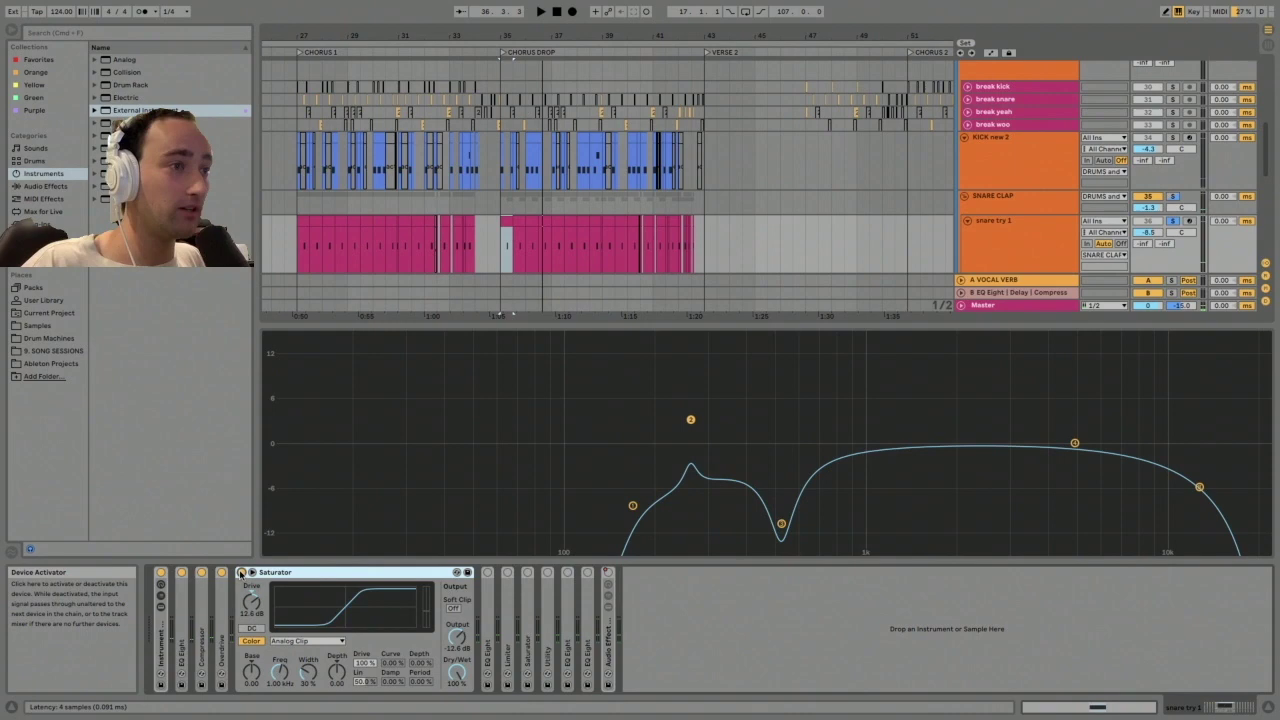
pyautogui.doubleClick(240, 573)
pyautogui.doubleClick(261, 573)
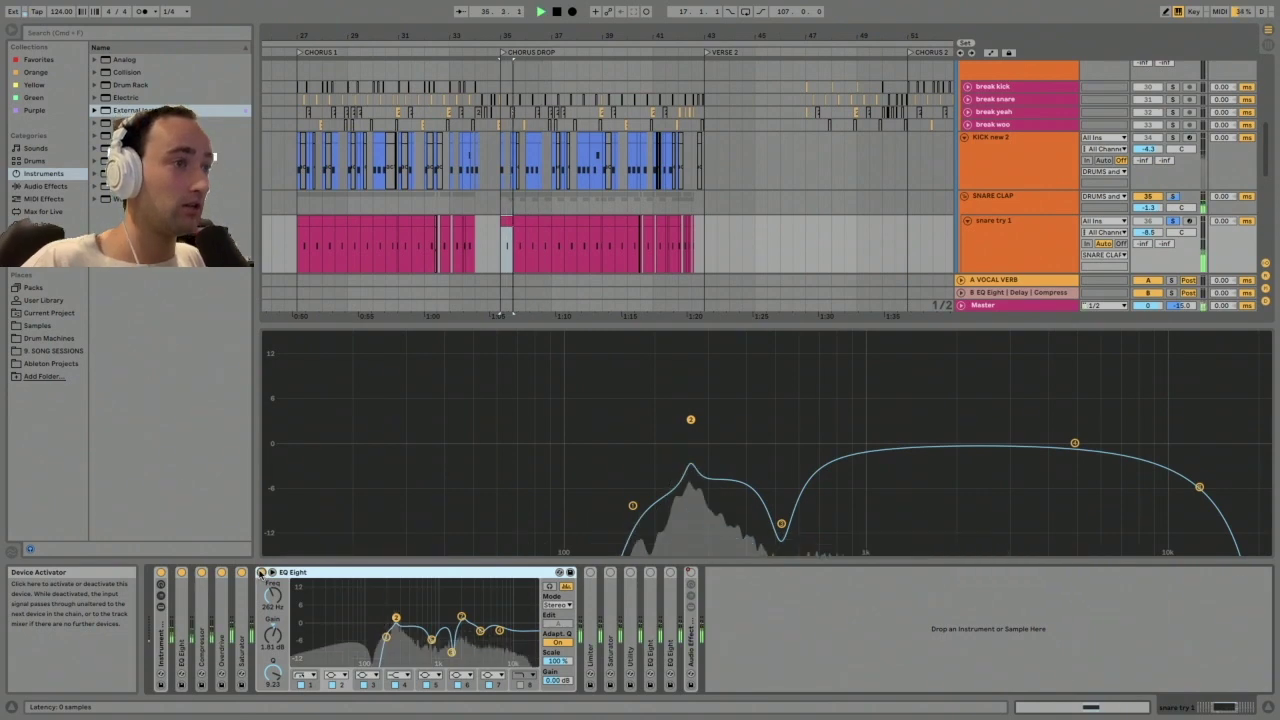
pyautogui.doubleClick(266, 572)
# Re-enable and audition the Limiter and the Digital Clip Saturator after it, viewing the Saturator's curve settings
pyautogui.doubleClick(281, 573)
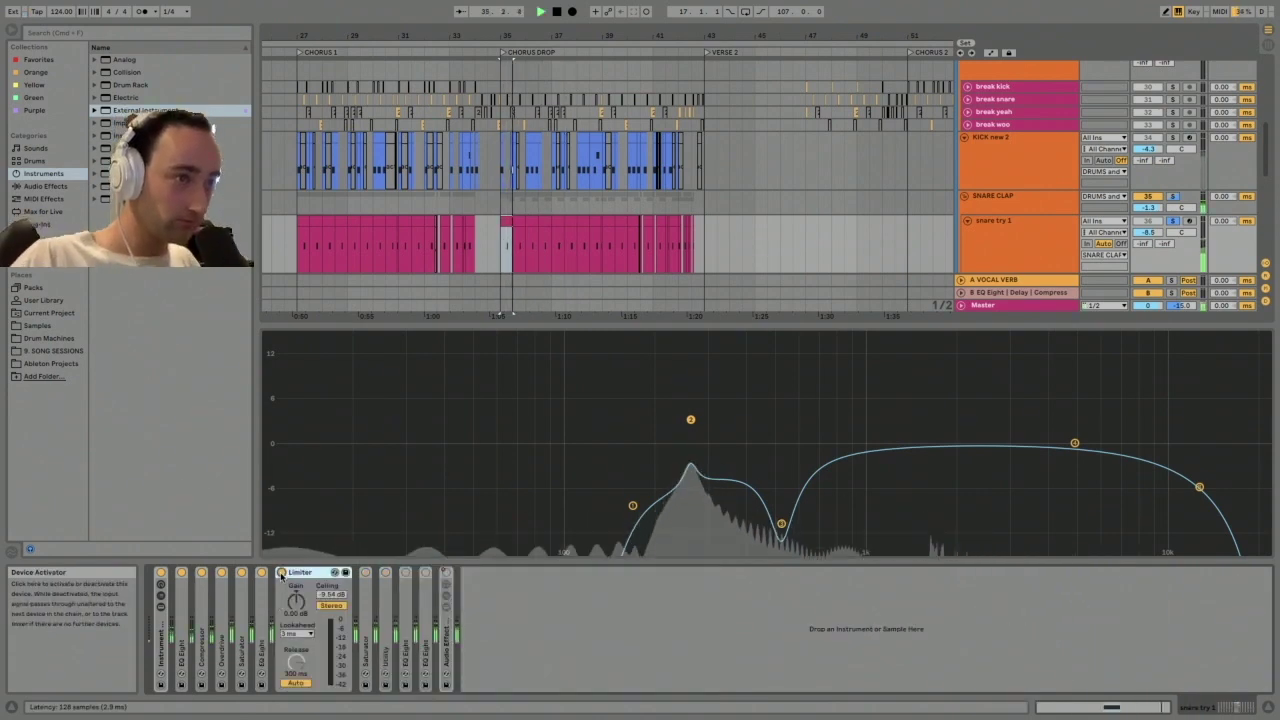
pyautogui.doubleClick(305, 572)
pyautogui.doubleClick(303, 572)
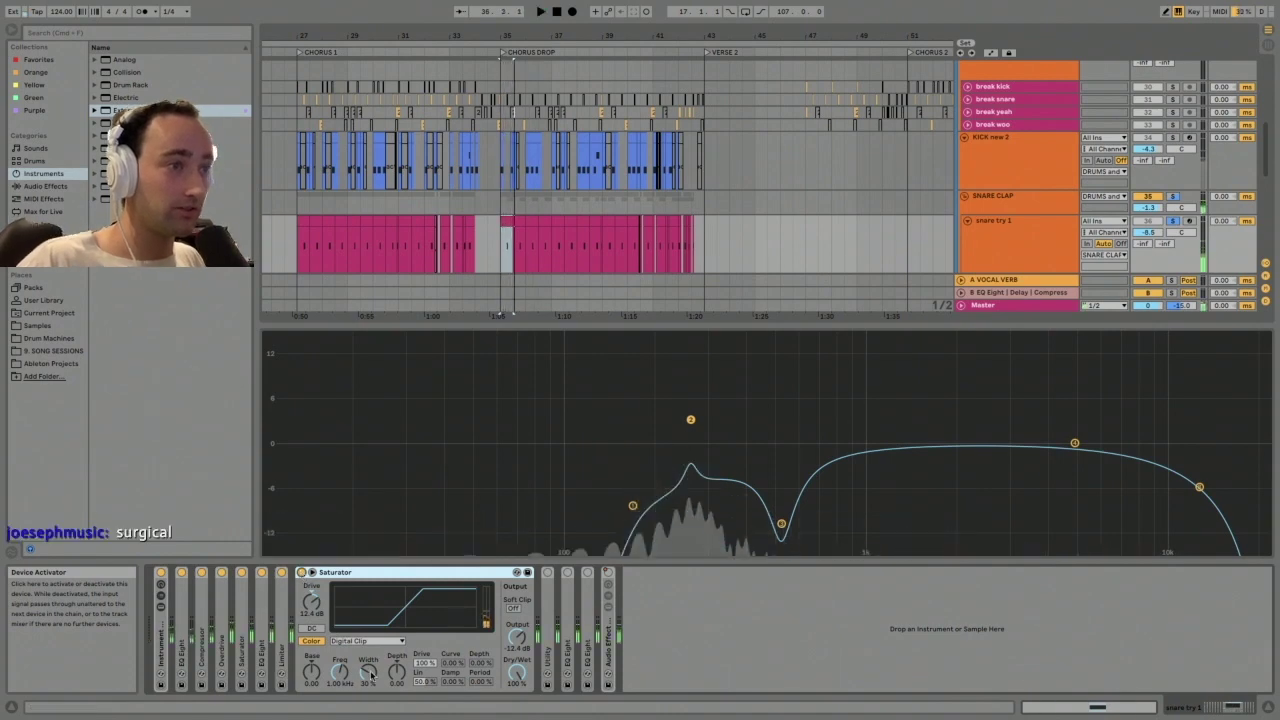
pyautogui.click(362, 641)
pyautogui.click(432, 650)
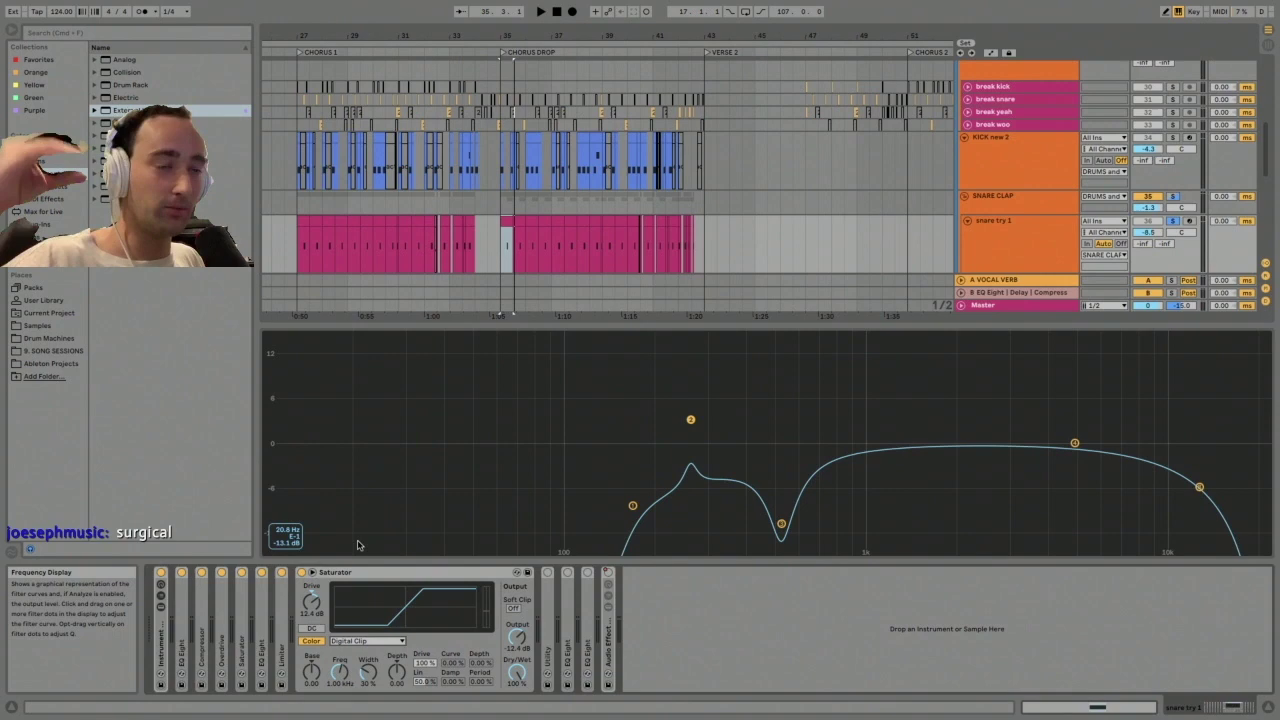
# Fold the Digital Clip Saturator, and re-enable and audition the Utility that follows it
pyautogui.press('space')
pyautogui.doubleClick(327, 573)
pyautogui.doubleClick(327, 573)
pyautogui.click(322, 573)
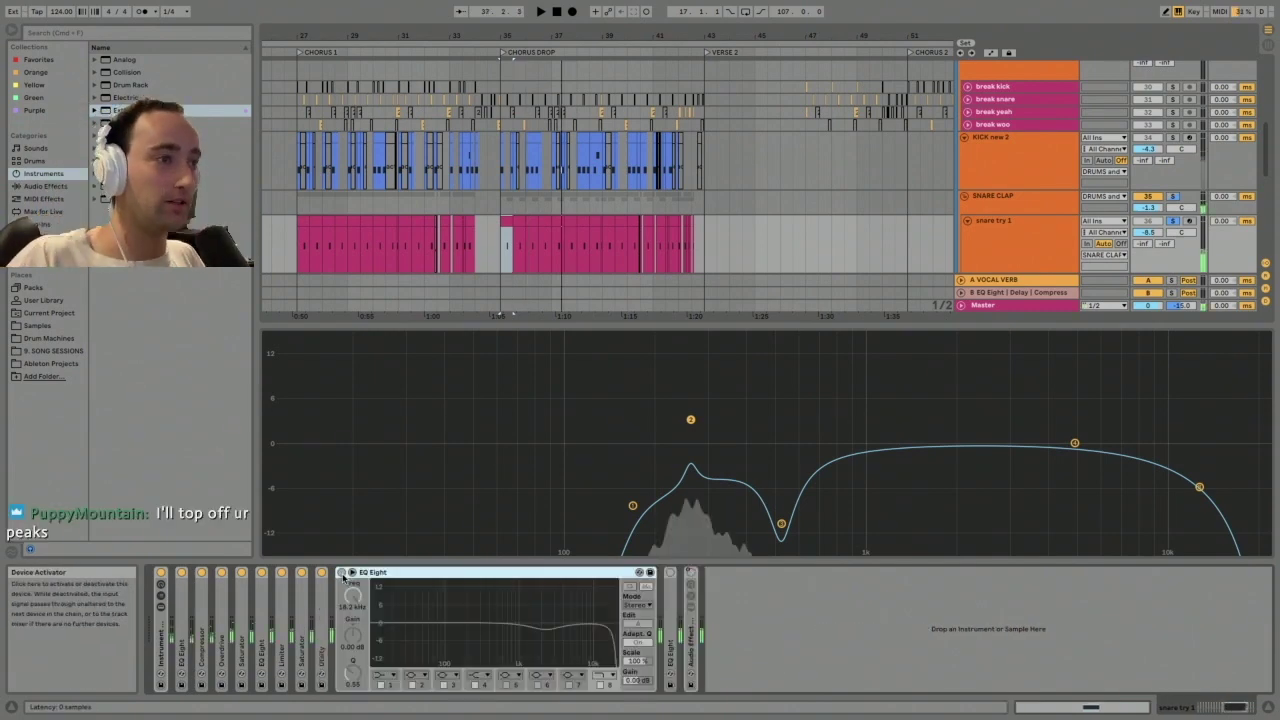
# Re-enable and audition the two final EQ Eights on the snare, leaving the last one unfolded
pyautogui.click(342, 574)
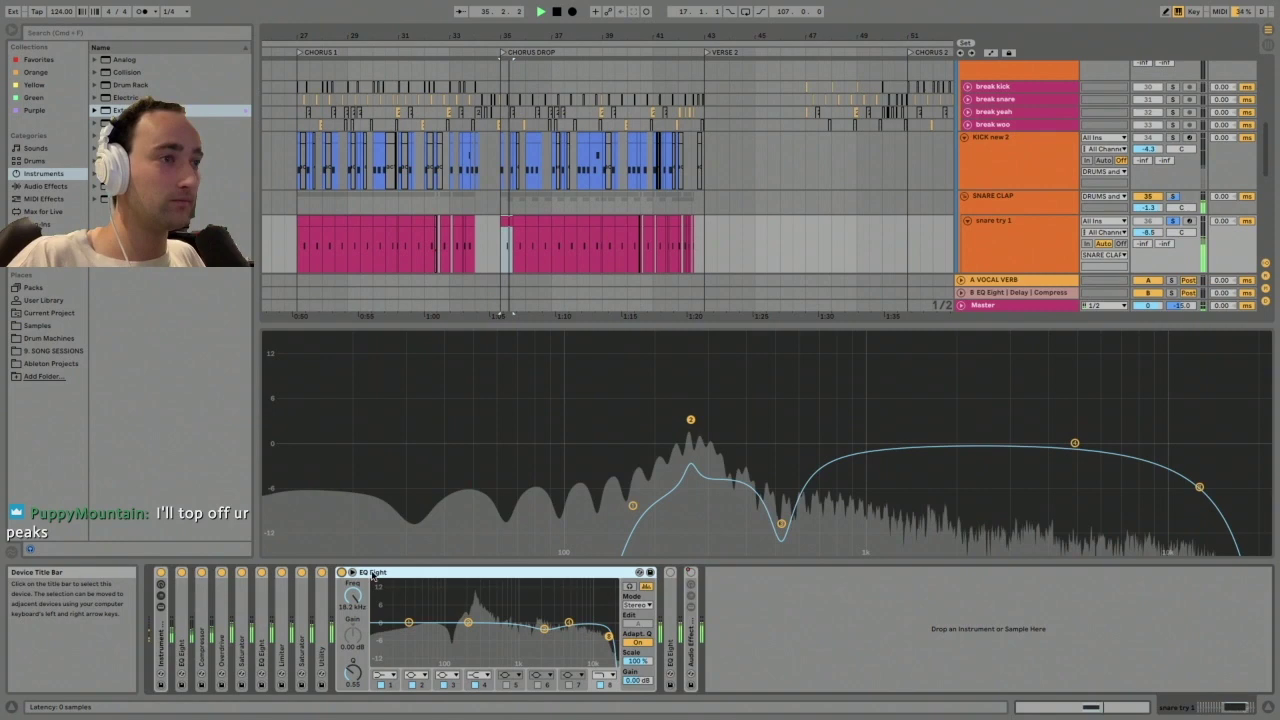
pyautogui.doubleClick(361, 574)
pyautogui.doubleClick(362, 606)
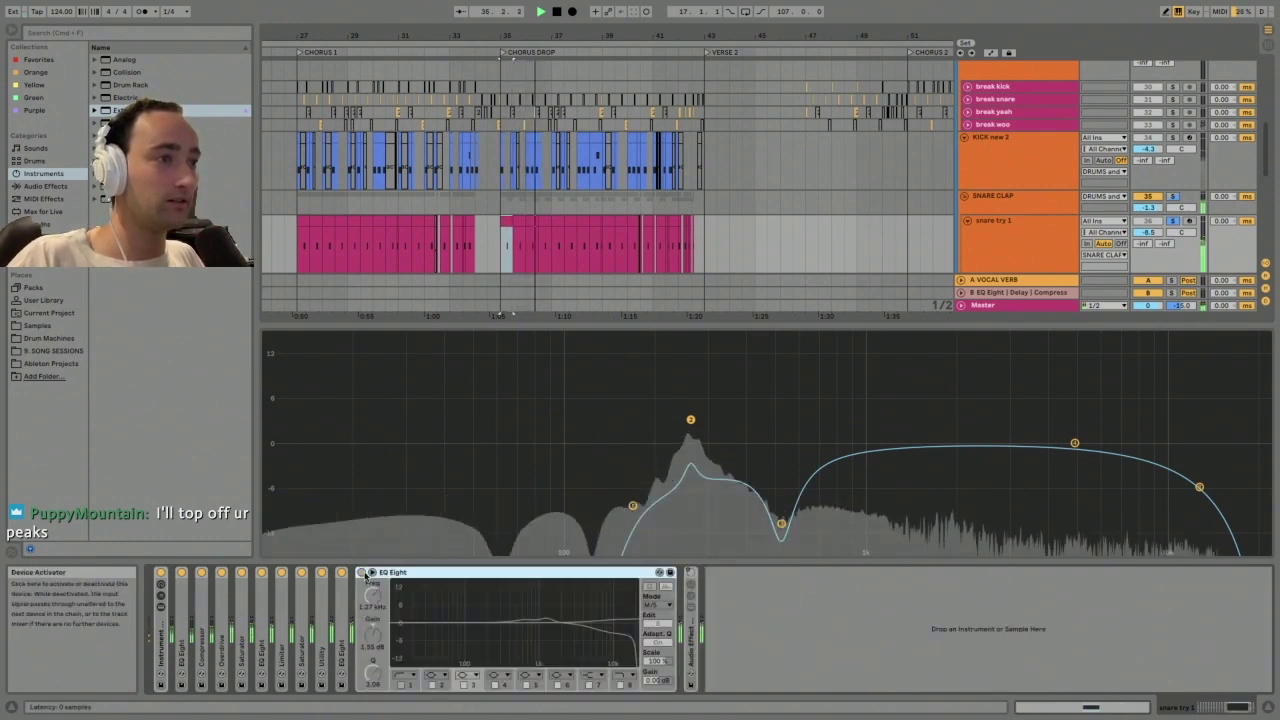
pyautogui.click(362, 573)
pyautogui.press('space')
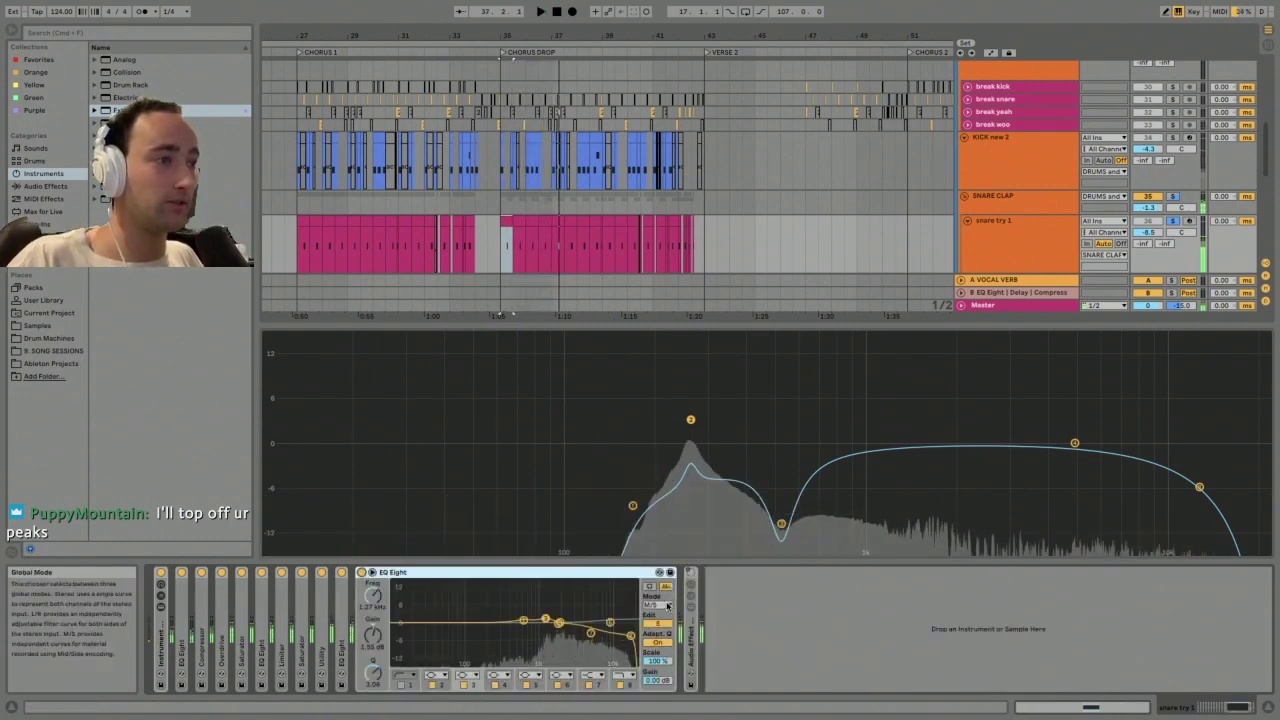
# Switch the last EQ Eight's M/S editing between mid and side to examine both curves
pyautogui.click(652, 625)
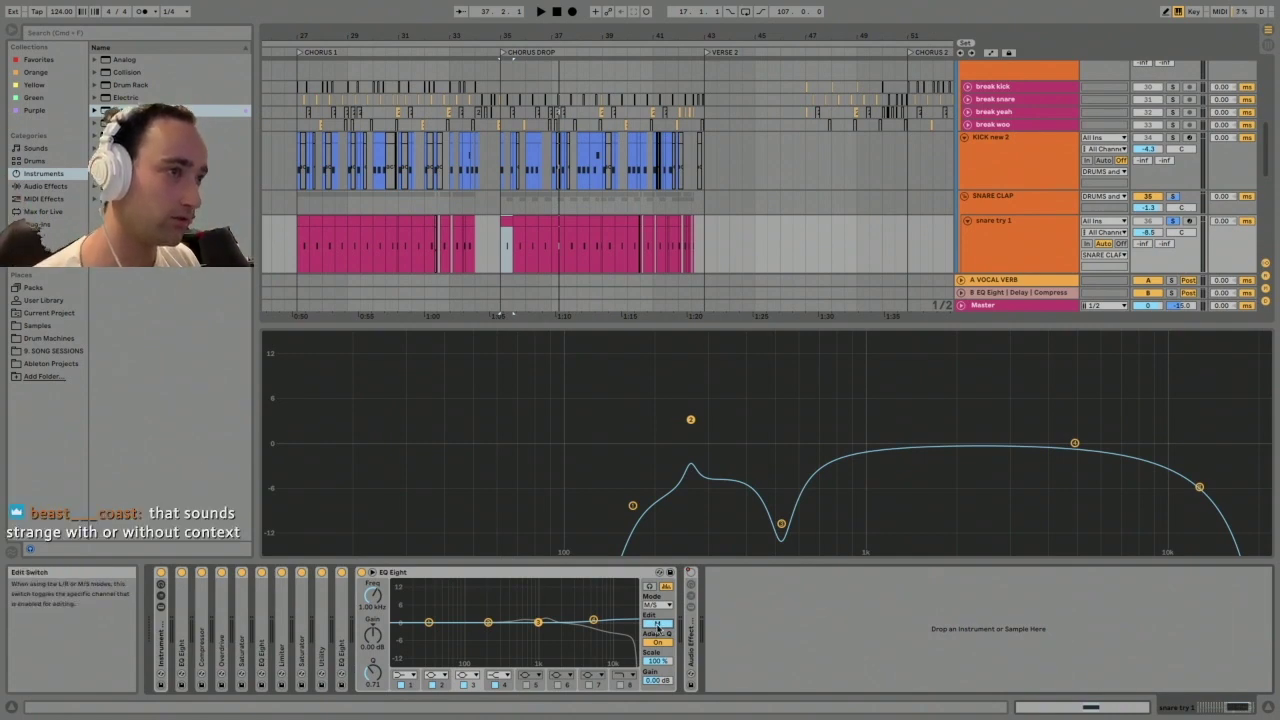
pyautogui.click(657, 625)
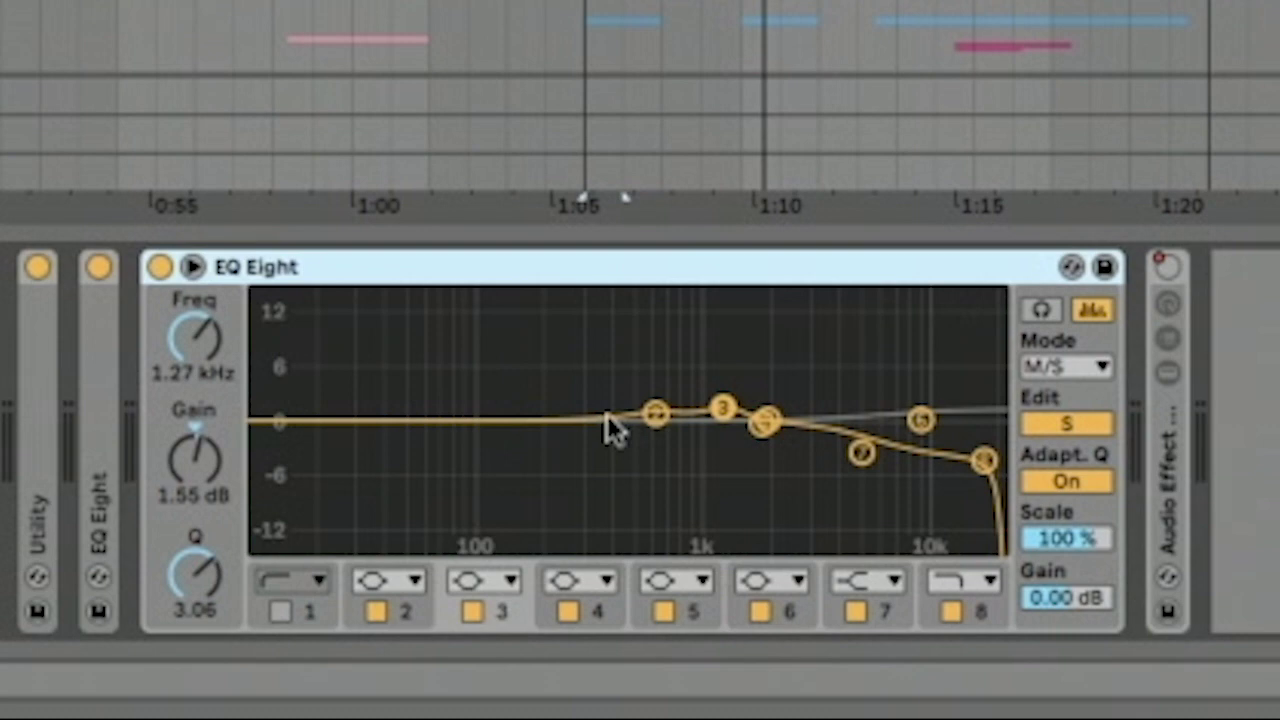
pyautogui.click(1064, 426)
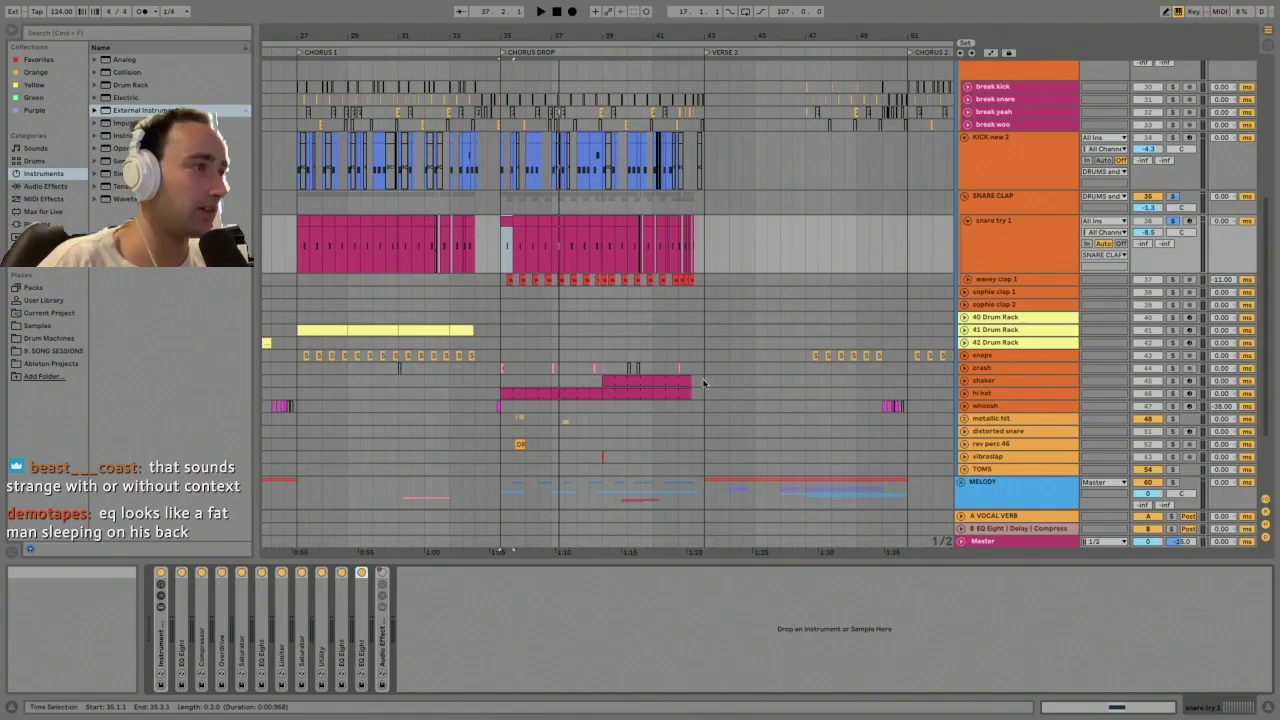
# Show the SNARE CLAP group's effects, fold its first Audio Effect Rack and briefly audition the snare
pyautogui.click(976, 248)
pyautogui.click(998, 204)
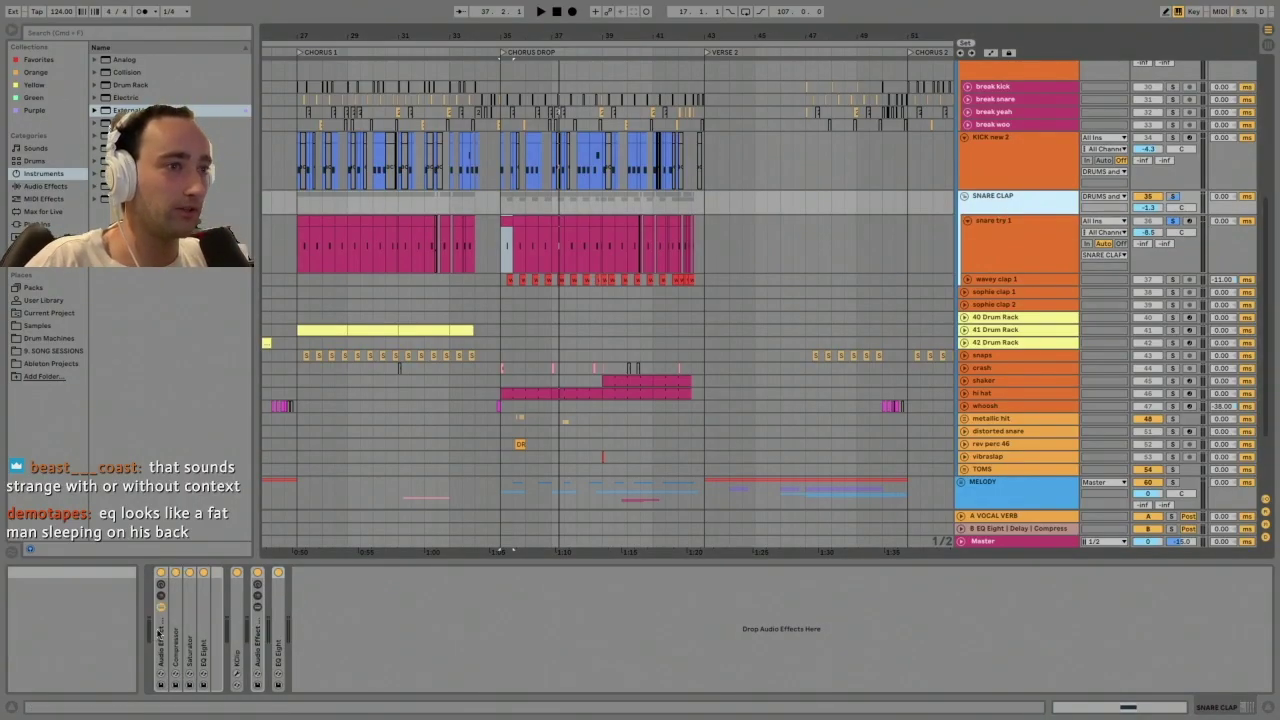
pyautogui.doubleClick(160, 636)
pyautogui.press('space')
pyautogui.press('space')
pyautogui.click(1061, 195)
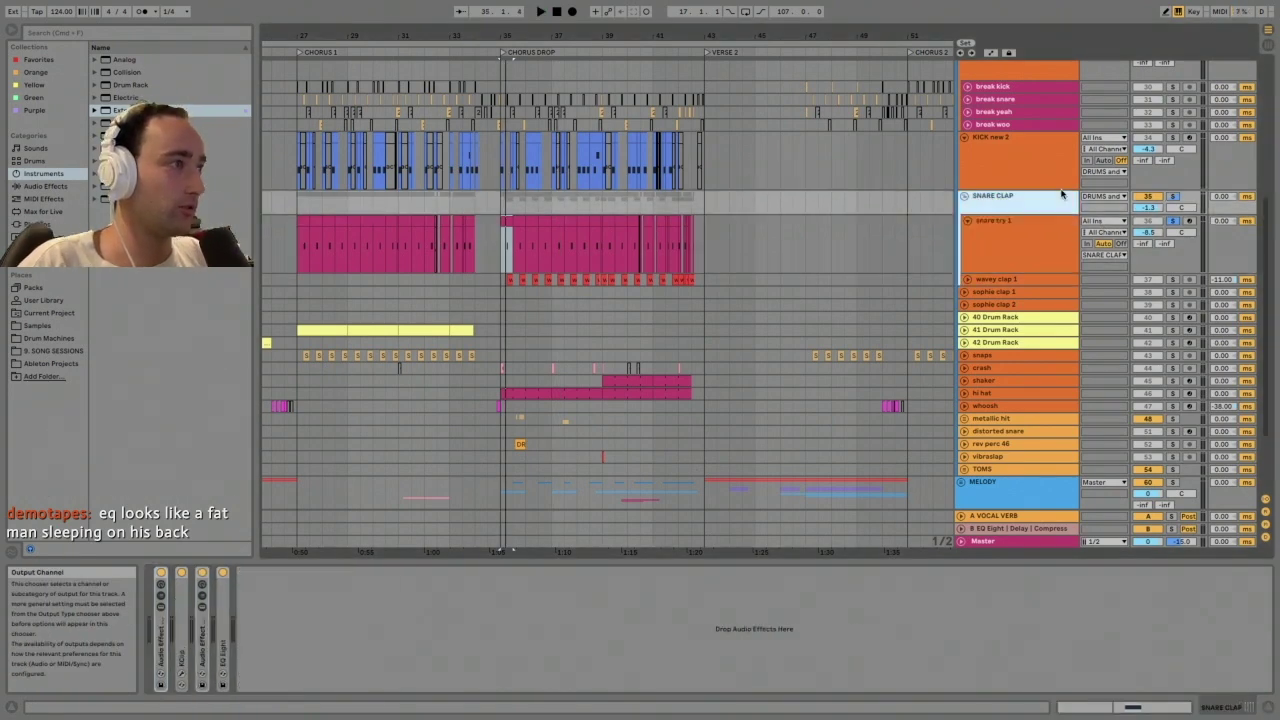
# Solo the whole SNARE CLAP group, unfold the wavey clap 1 track and audition both layers at the start of the chorus drop
pyautogui.click(1174, 197)
pyautogui.click(984, 281)
pyautogui.click(967, 280)
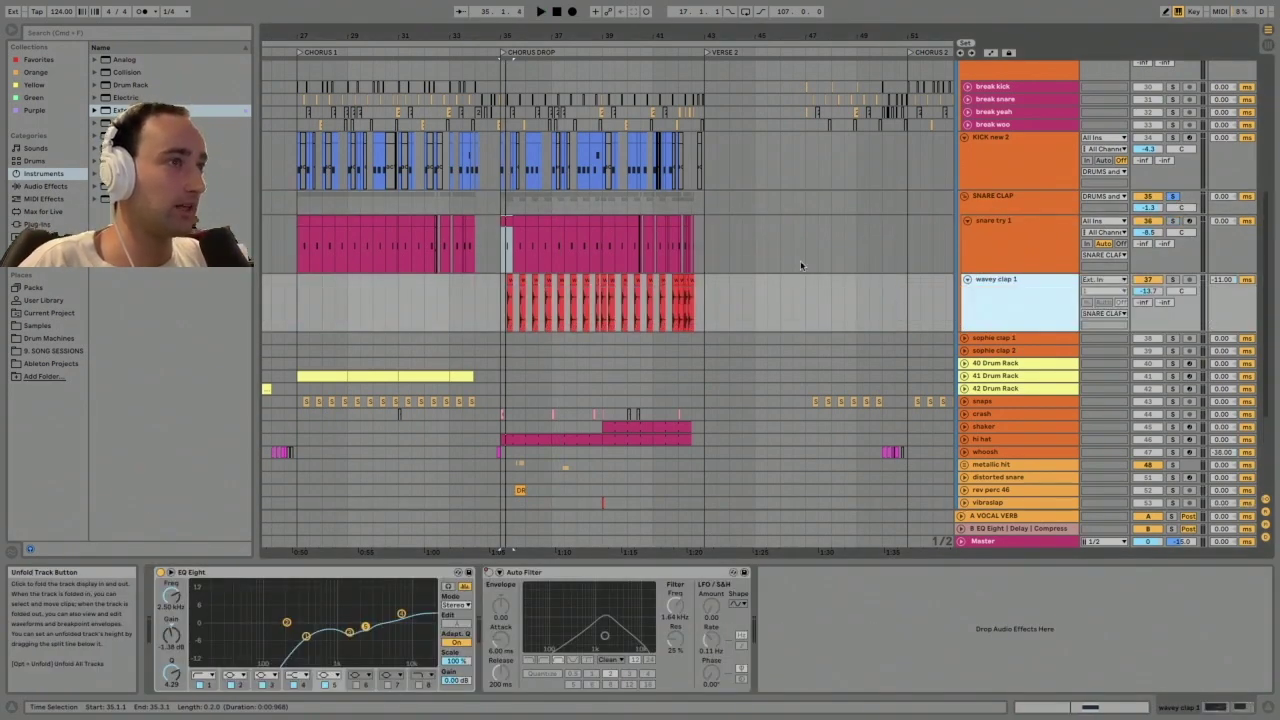
pyautogui.scroll(10, 509, 220)
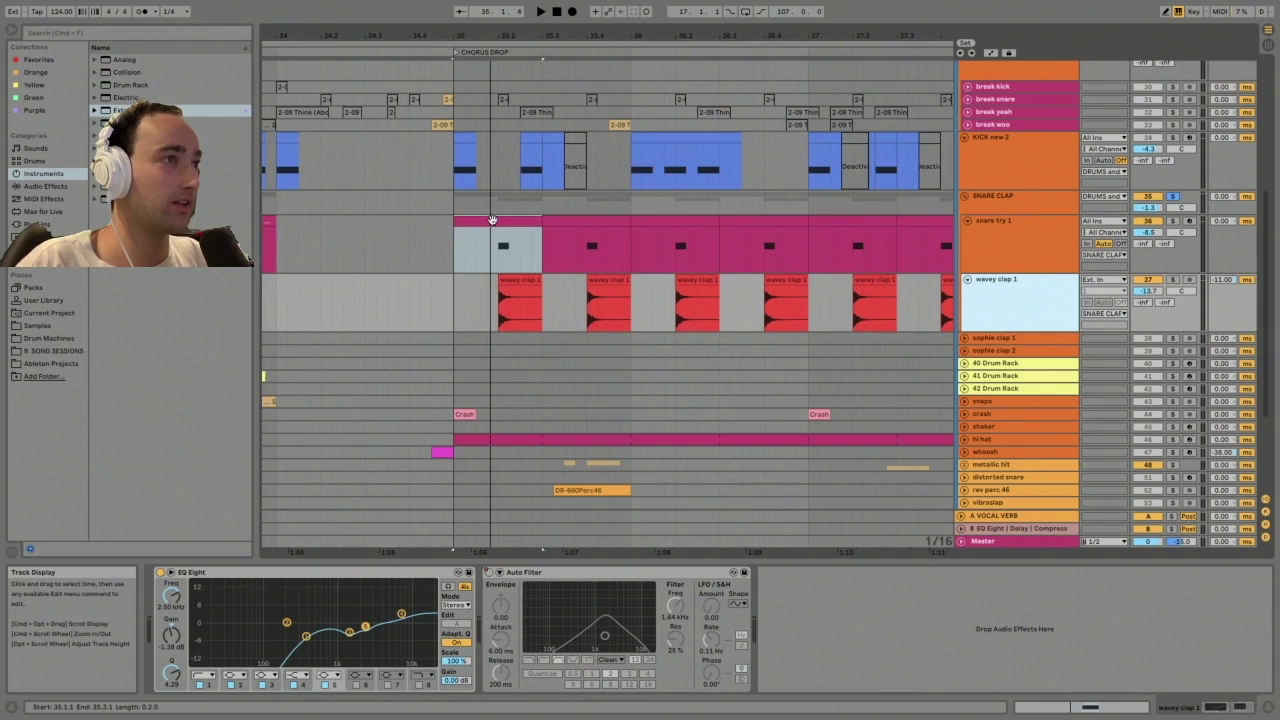
pyautogui.click(491, 220)
pyautogui.press('space')
# Open the SNARE CLAP group's first Audio Effect Rack and inspect its Compressor settings
pyautogui.click(1003, 241)
pyautogui.click(1006, 209)
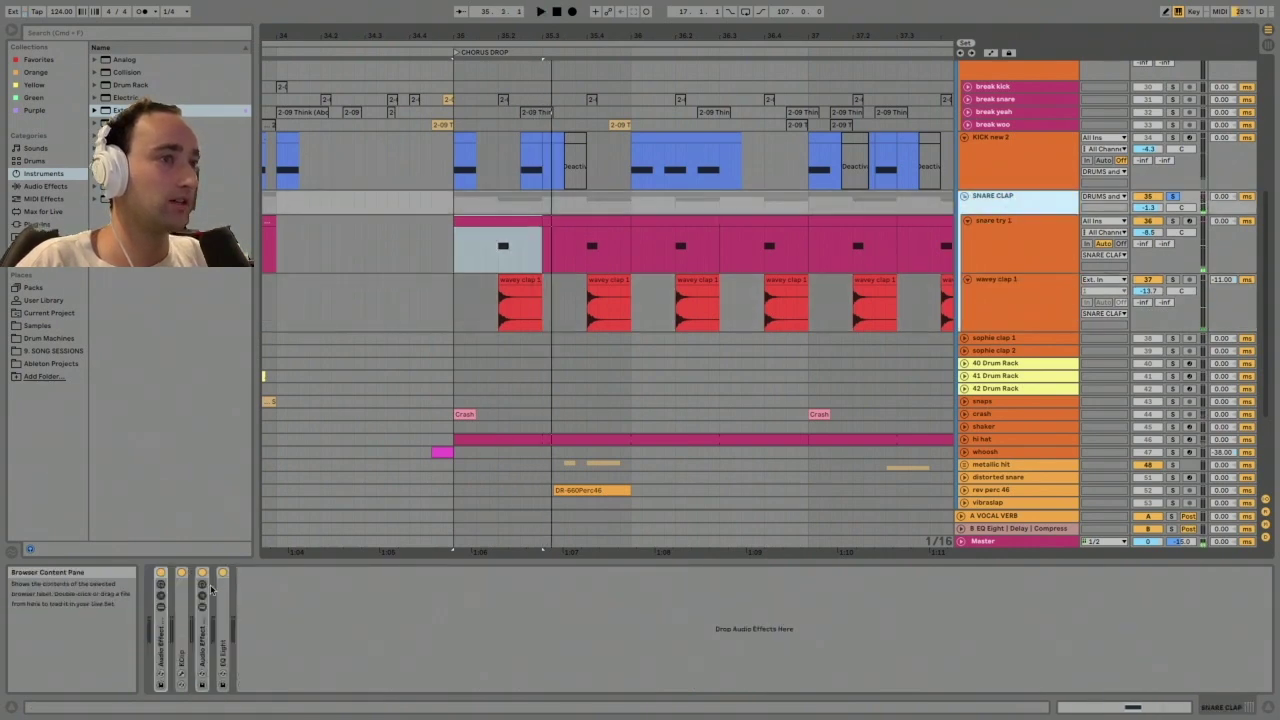
pyautogui.doubleClick(161, 628)
pyautogui.doubleClick(175, 635)
pyautogui.rightClick(175, 635)
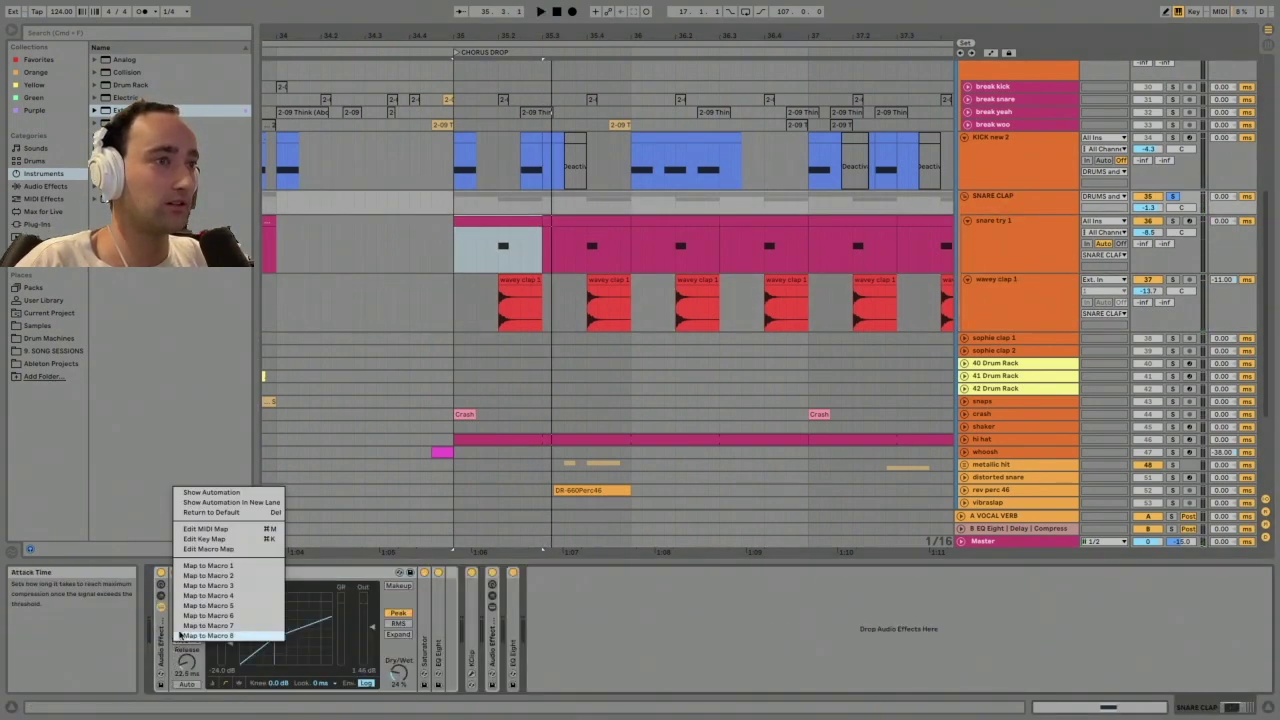
pyautogui.press('Escape')
pyautogui.doubleClick(199, 572)
# Audition the SNARE CLAP group while inspecting the first rack's Saturator and EQ Eight and the KClip after it
pyautogui.press('space')
pyautogui.doubleClick(190, 610)
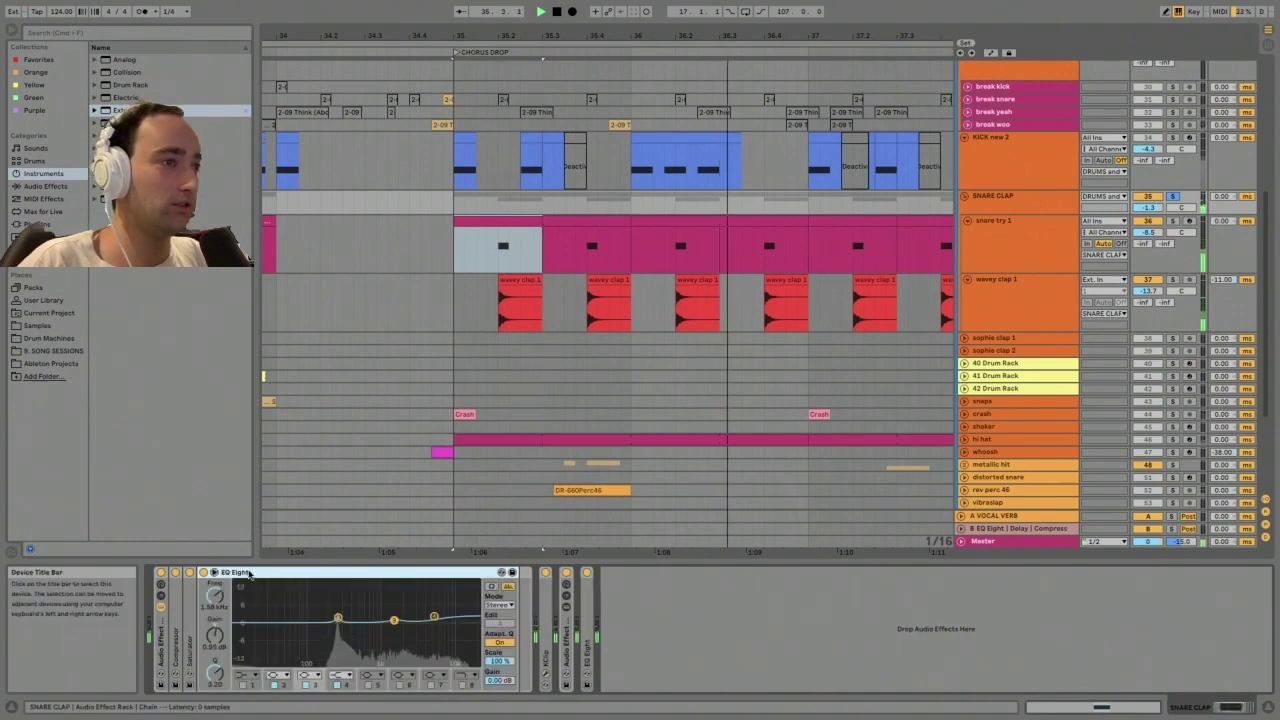
pyautogui.doubleClick(249, 574)
pyautogui.doubleClick(238, 600)
# Compare the SNARE CLAP group with its ValhallaRoom rack off and on, and show the final EQ Eight
pyautogui.click(257, 573)
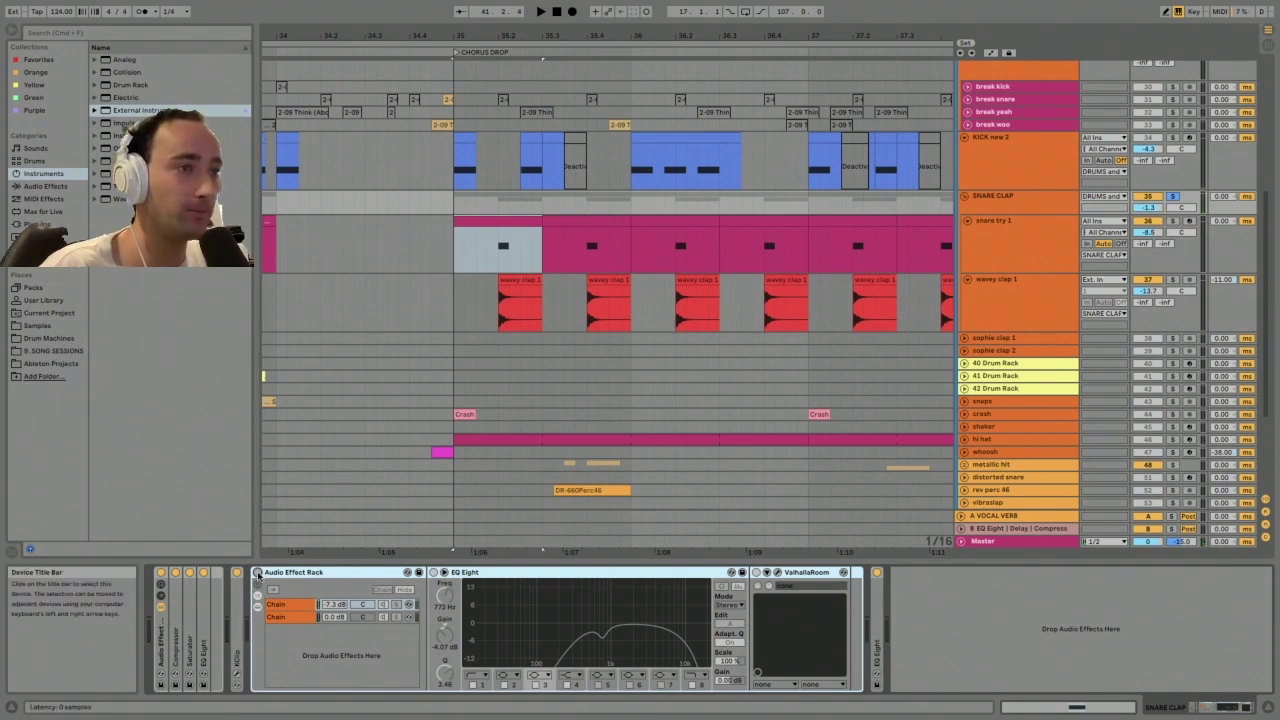
pyautogui.click(258, 573)
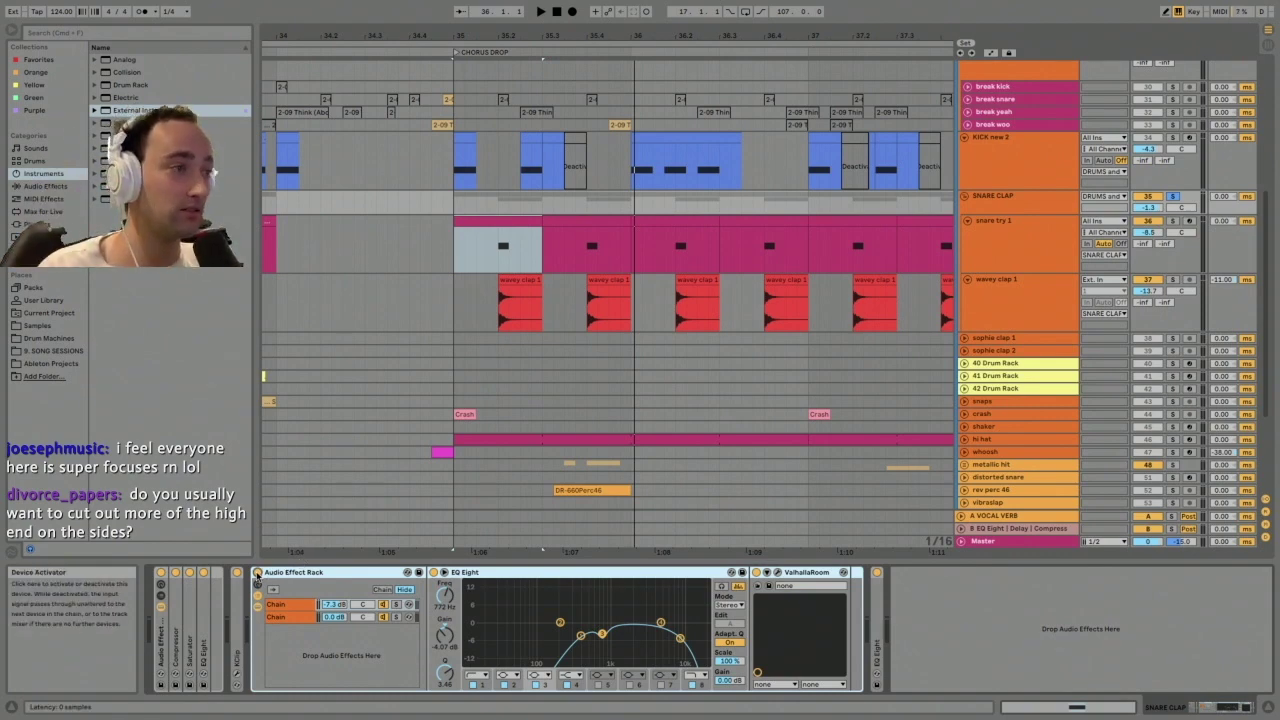
pyautogui.press('space')
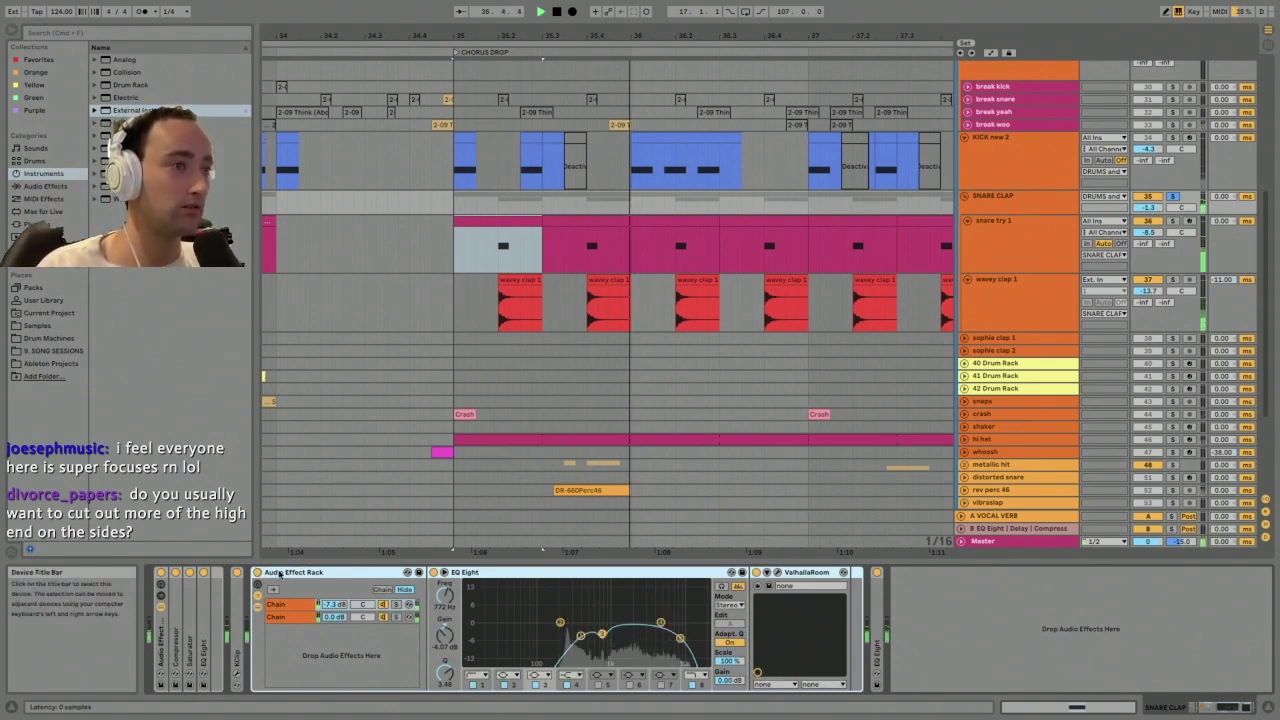
pyautogui.doubleClick(279, 574)
pyautogui.press('space')
pyautogui.doubleClick(280, 605)
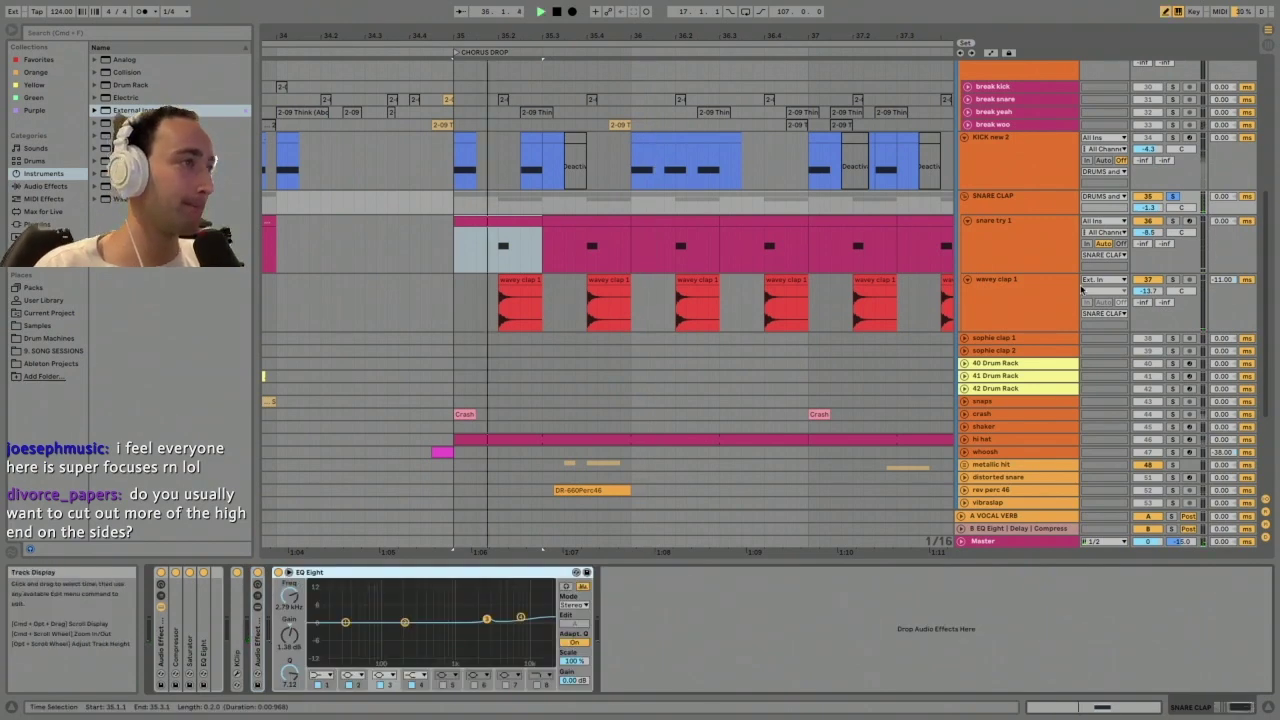
pyautogui.click(981, 200)
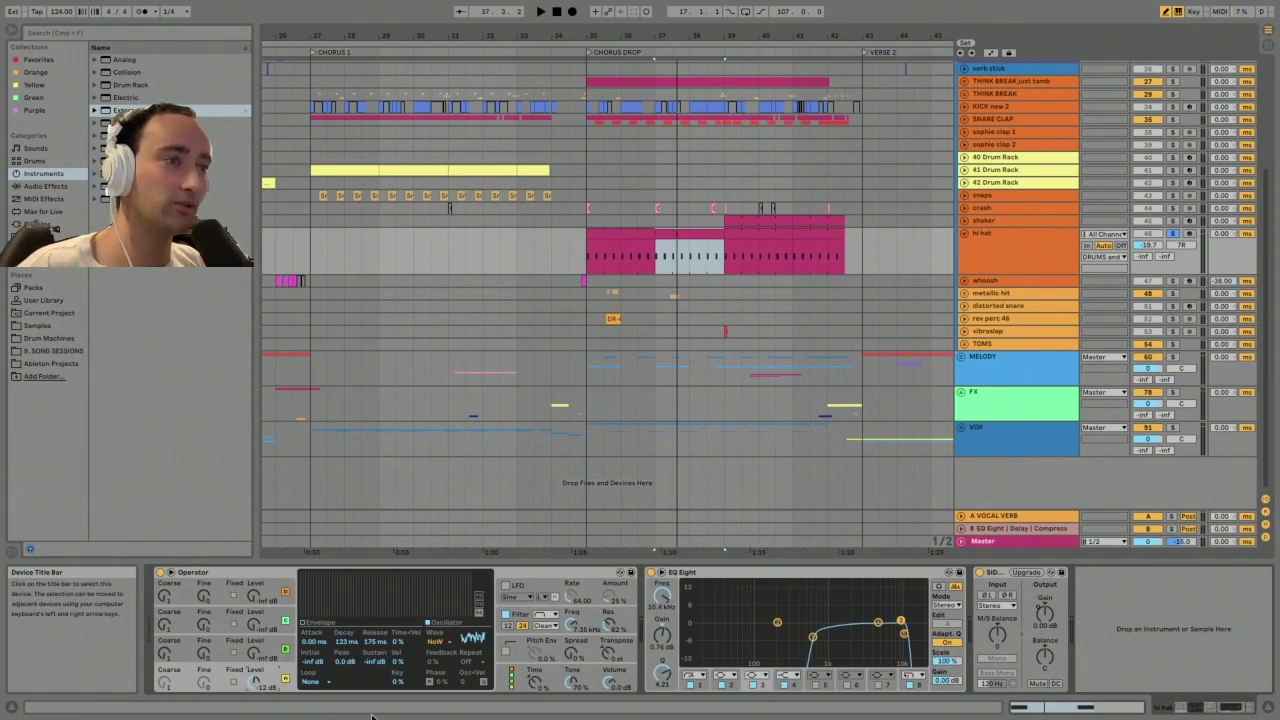
# Audition the soloed hi hat while viewing its Operator's filter envelope, and fold the track
pyautogui.press('space')
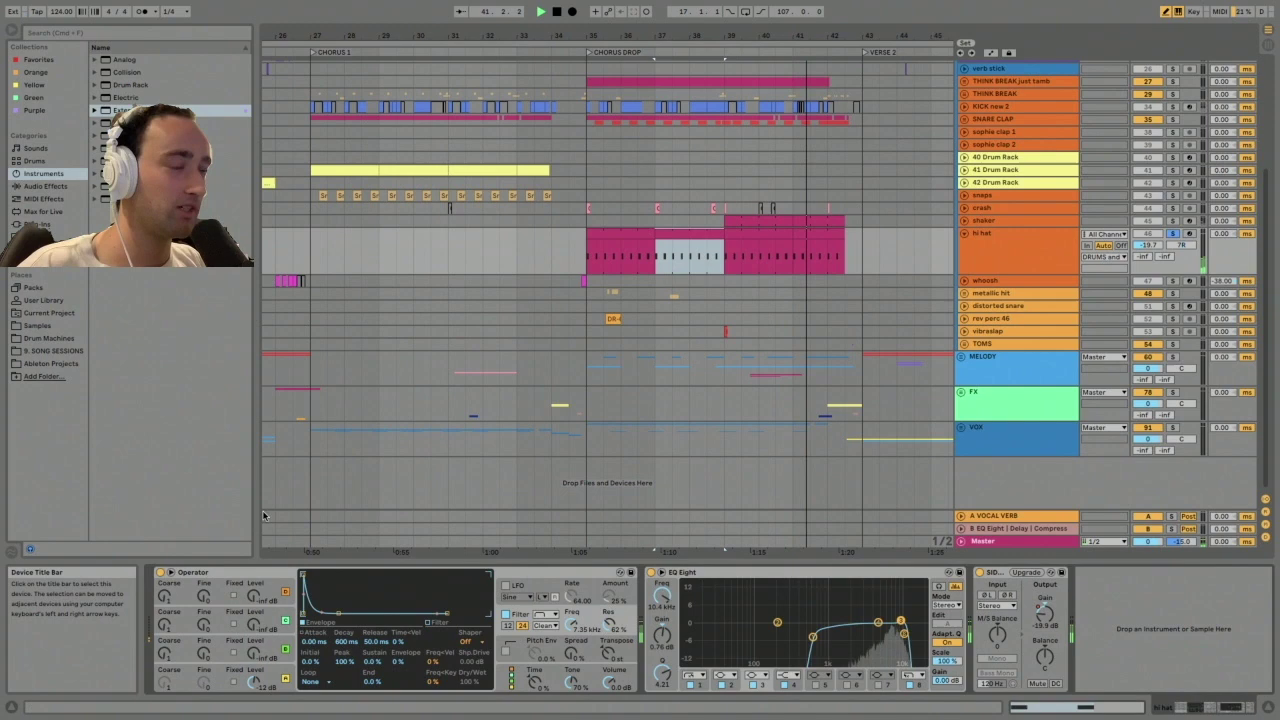
pyautogui.press('space')
pyautogui.click(1037, 236)
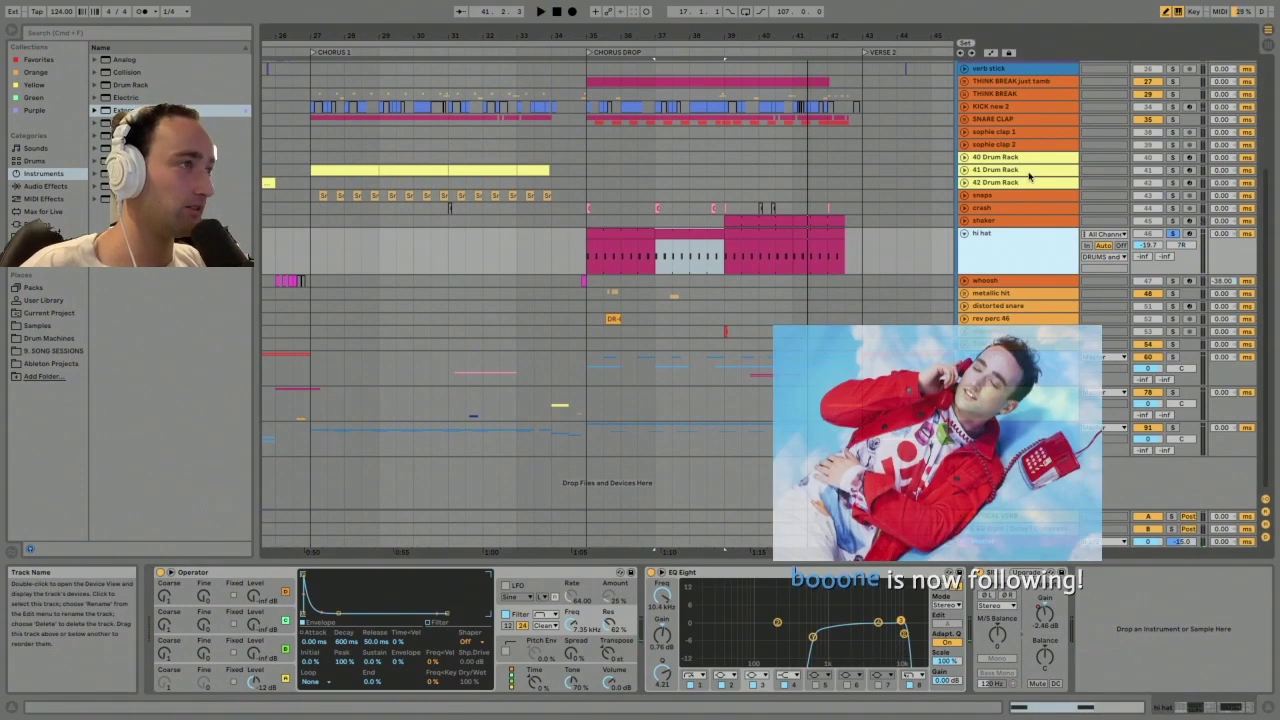
pyautogui.scroll(2, 1034, 172)
pyautogui.moveTo(677, 36); pyautogui.dragTo(677, 6)
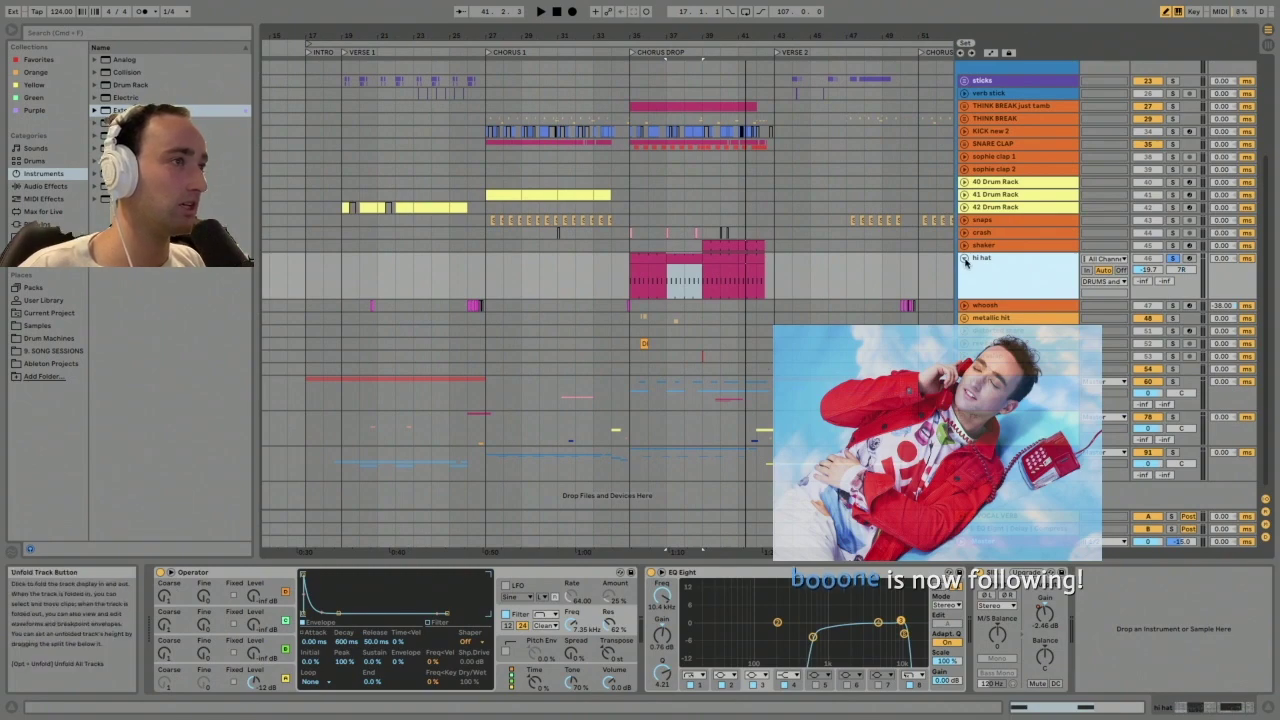
pyautogui.click(965, 258)
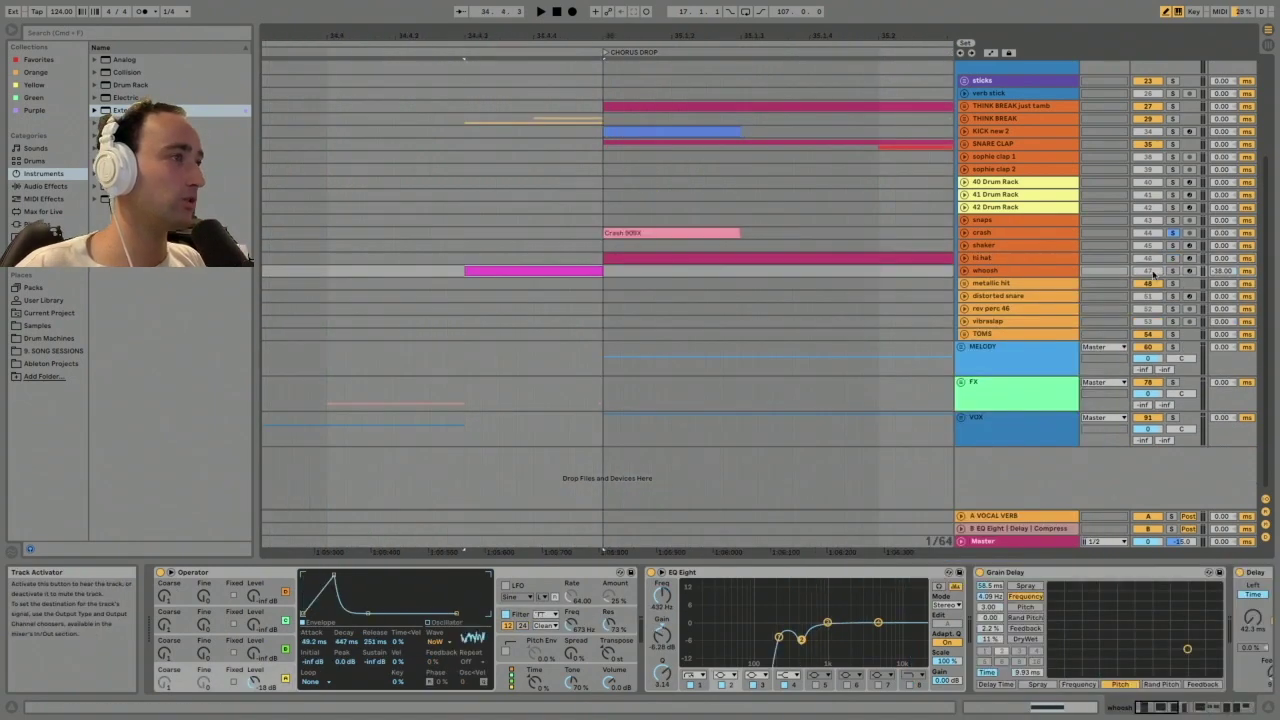
# Solo the whoosh track and audition its clips just before the chorus drop and before Chorus 1
pyautogui.click(1173, 271)
pyautogui.press('space')
pyautogui.press('space')
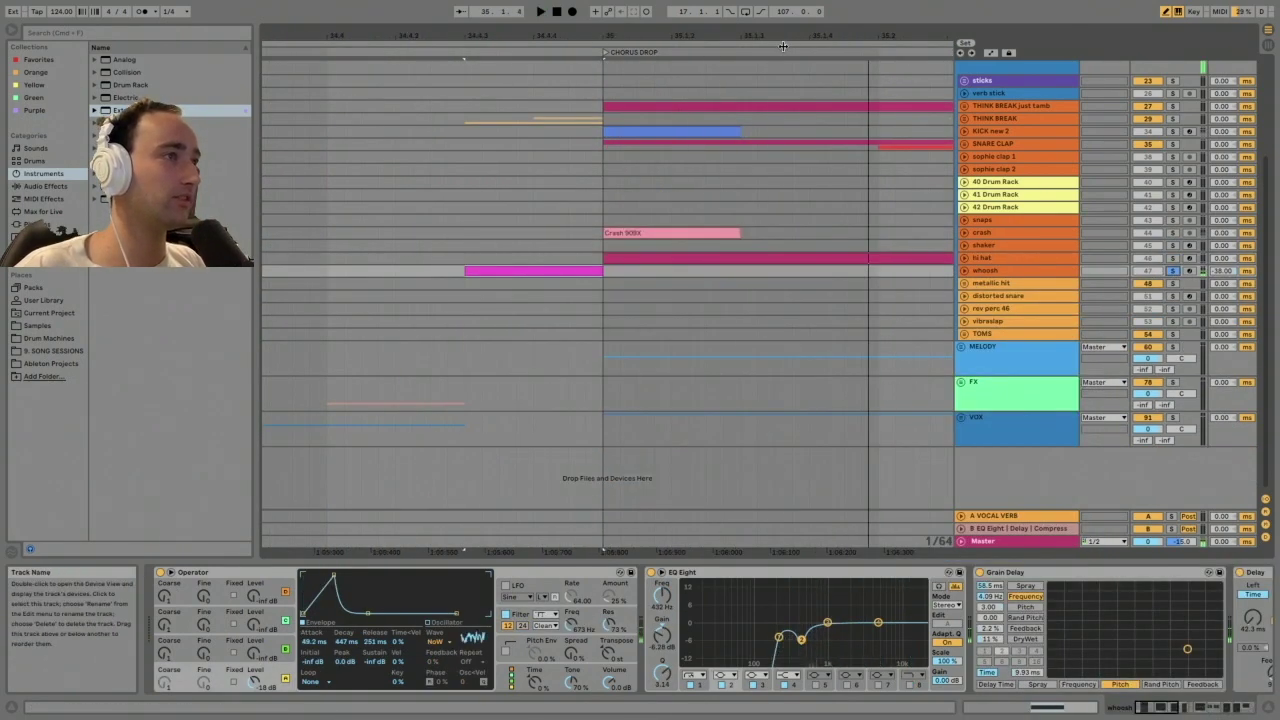
pyautogui.moveTo(780, 36); pyautogui.dragTo(780, 4)
pyautogui.click(600, 269)
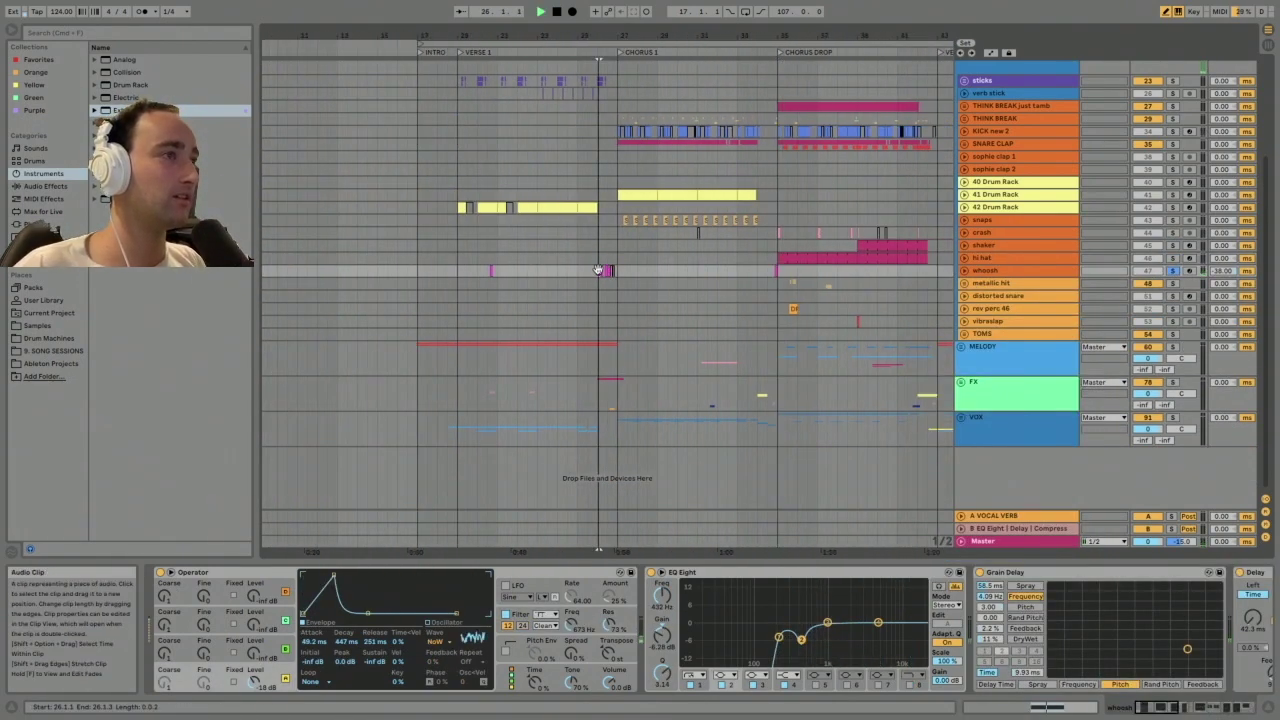
pyautogui.press('space')
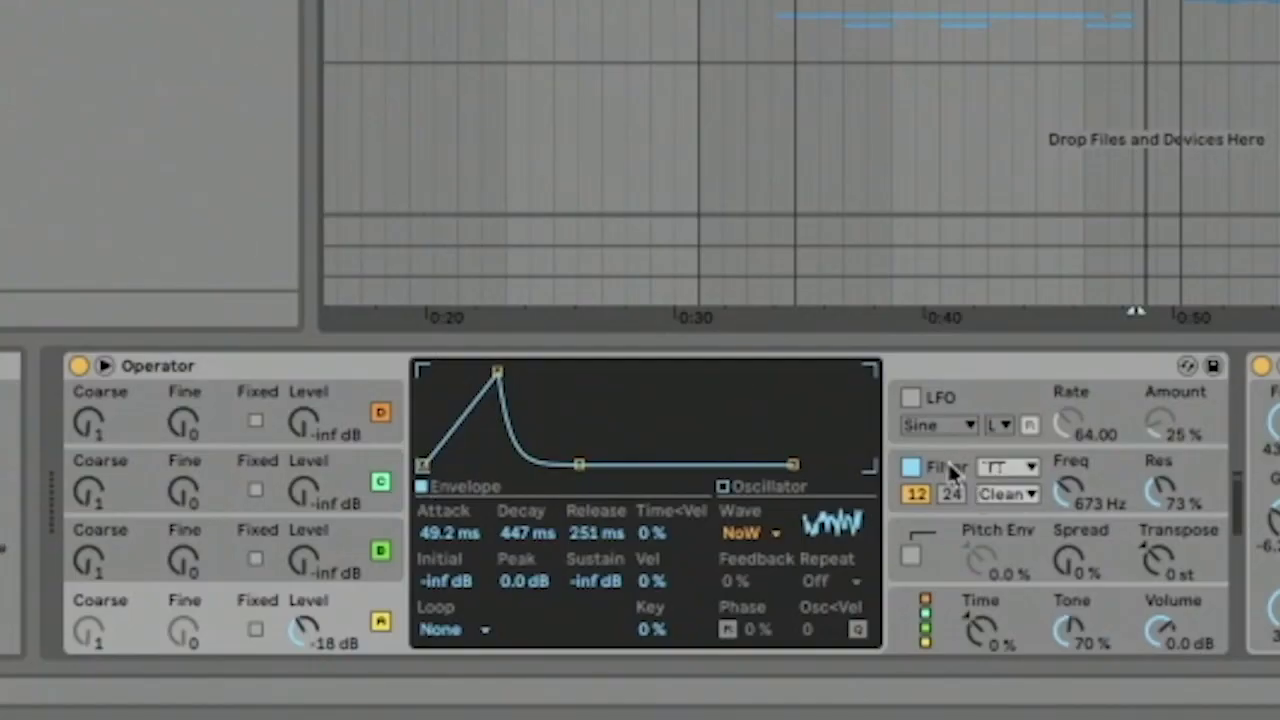
# Inspect the whoosh's Operator filter and the effects after it, and compare the sound with the Delay off and on
pyautogui.click(949, 466)
pyautogui.click(335, 601)
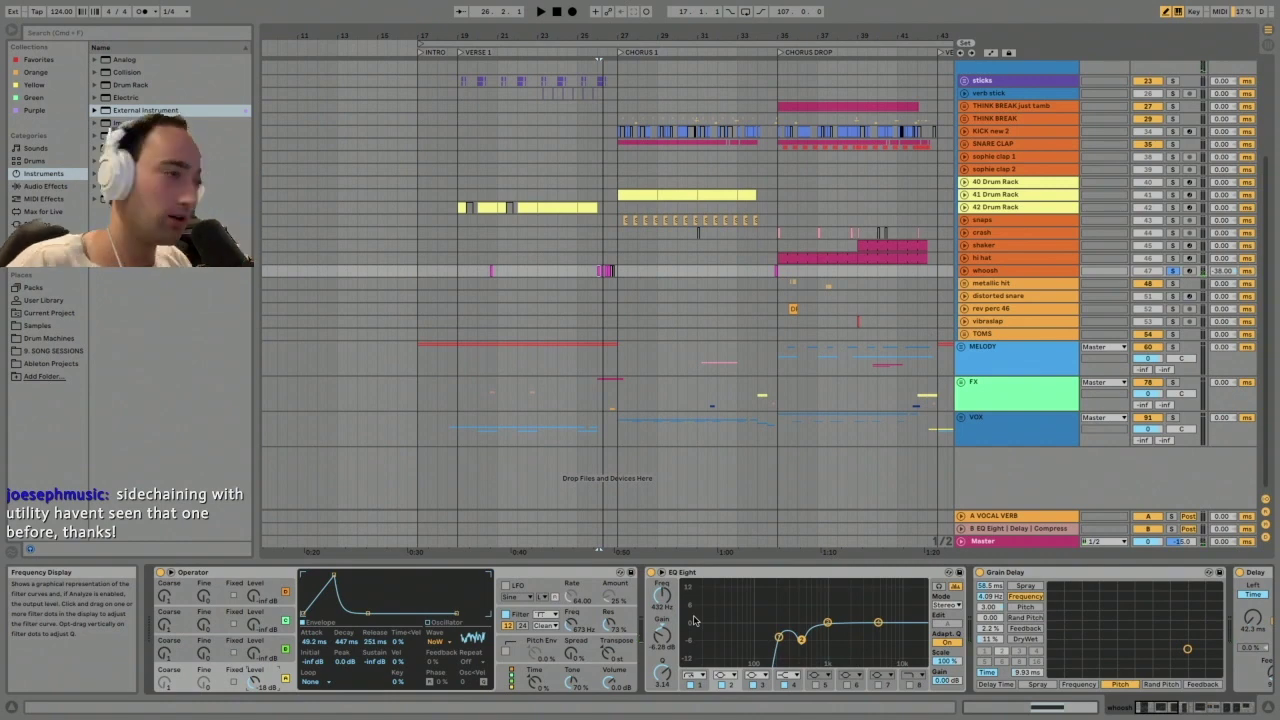
pyautogui.hscroll(5, 700, 625)
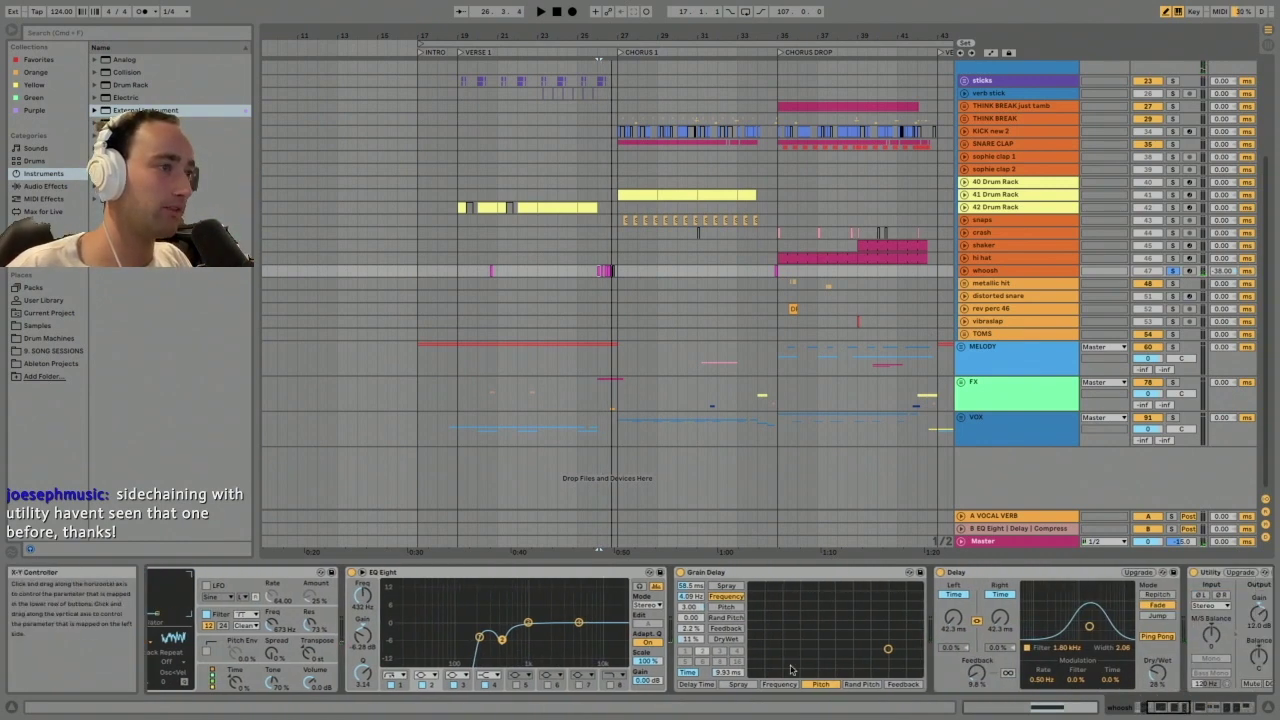
pyautogui.click(940, 572)
pyautogui.press('space')
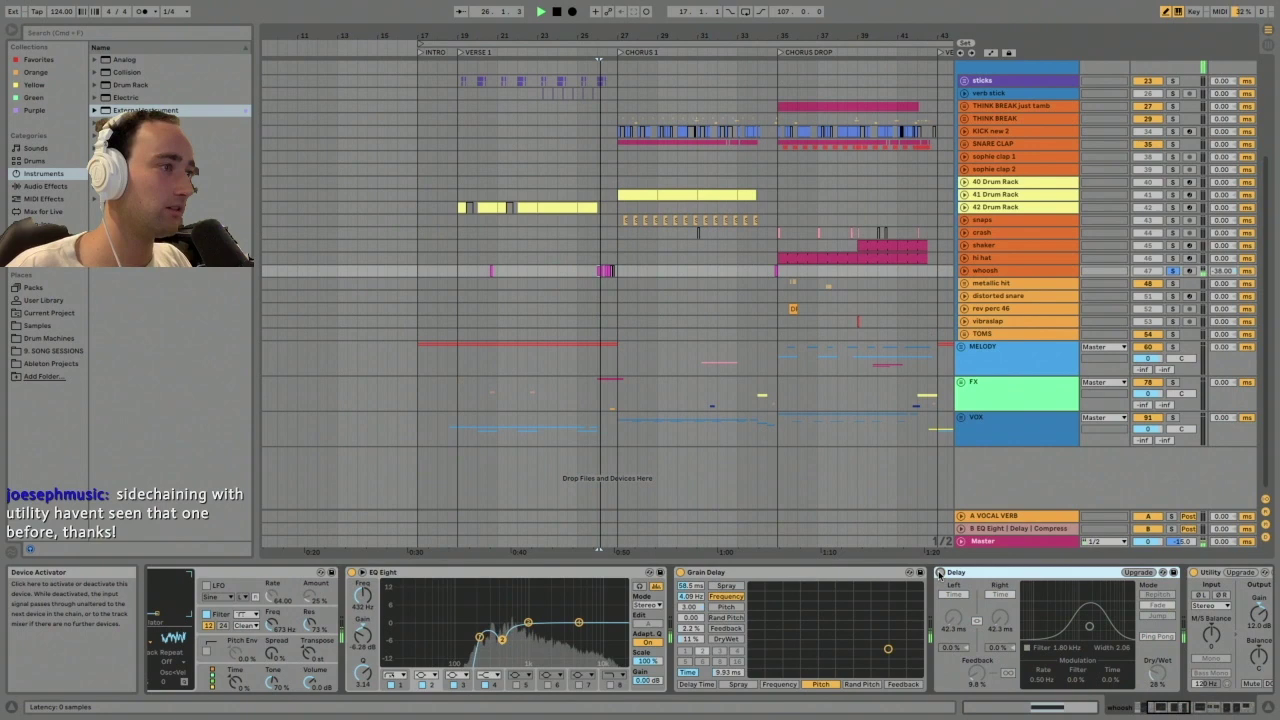
pyautogui.click(940, 573)
pyautogui.press('space')
pyautogui.hscroll(3, 896, 580)
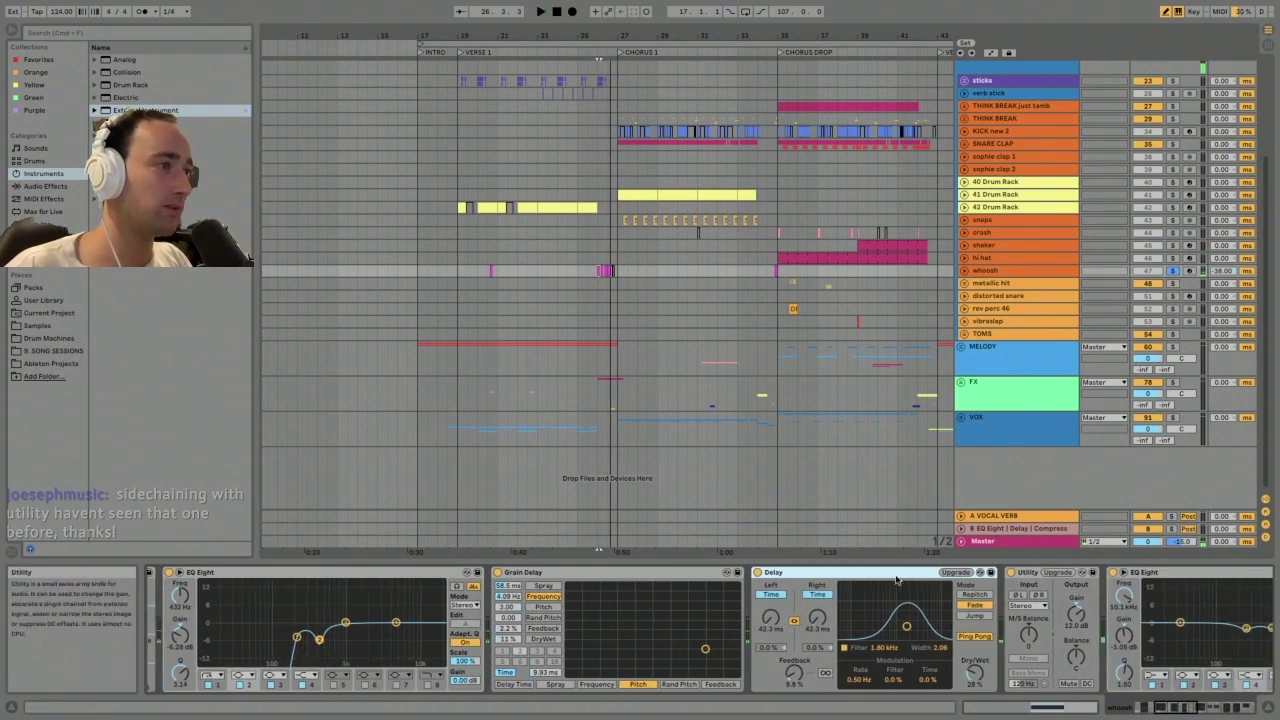
# Fold the whoosh's Delay, Grain Delay, Utility, second EQ Eight and Reverb devices in the effect chain
pyautogui.doubleClick(795, 574)
pyautogui.doubleClick(655, 572)
pyautogui.doubleClick(556, 573)
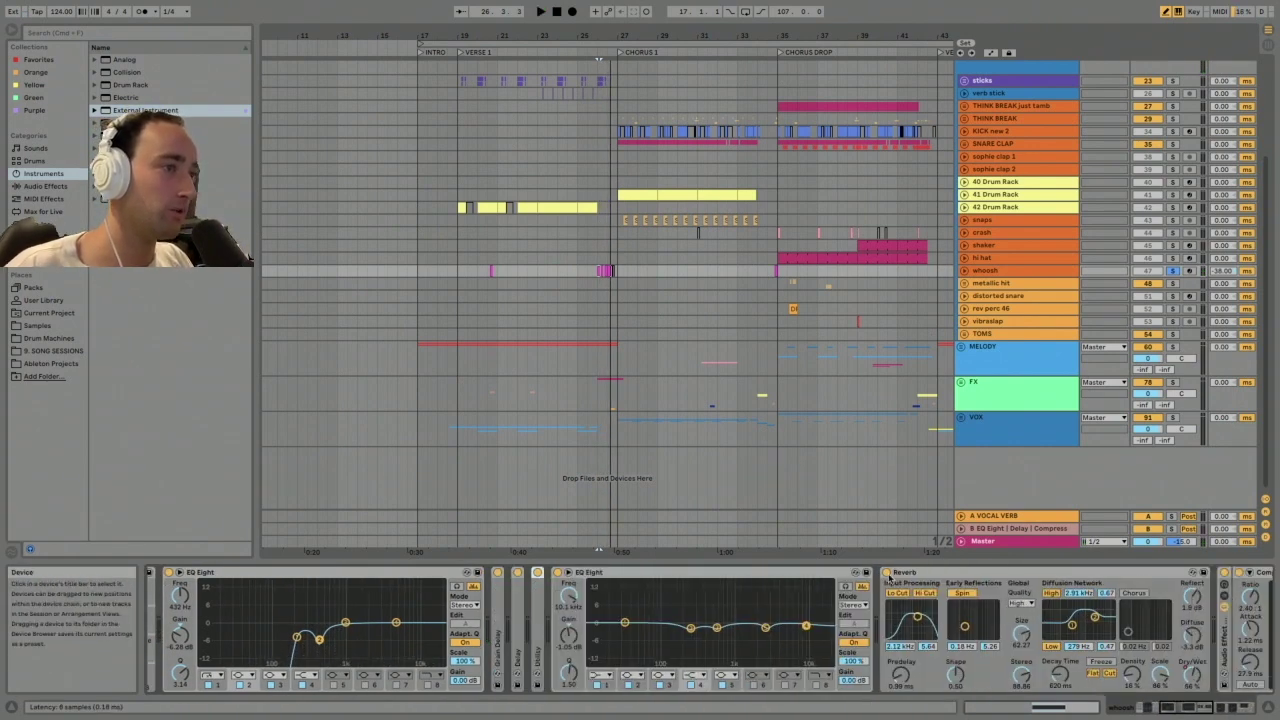
pyautogui.doubleClick(771, 573)
pyautogui.doubleClick(753, 573)
# Audition the whoosh while viewing the rack's two Compressors, Saturator and Limiter, and fold the Audio Effect Rack
pyautogui.click(728, 573)
pyautogui.press('space')
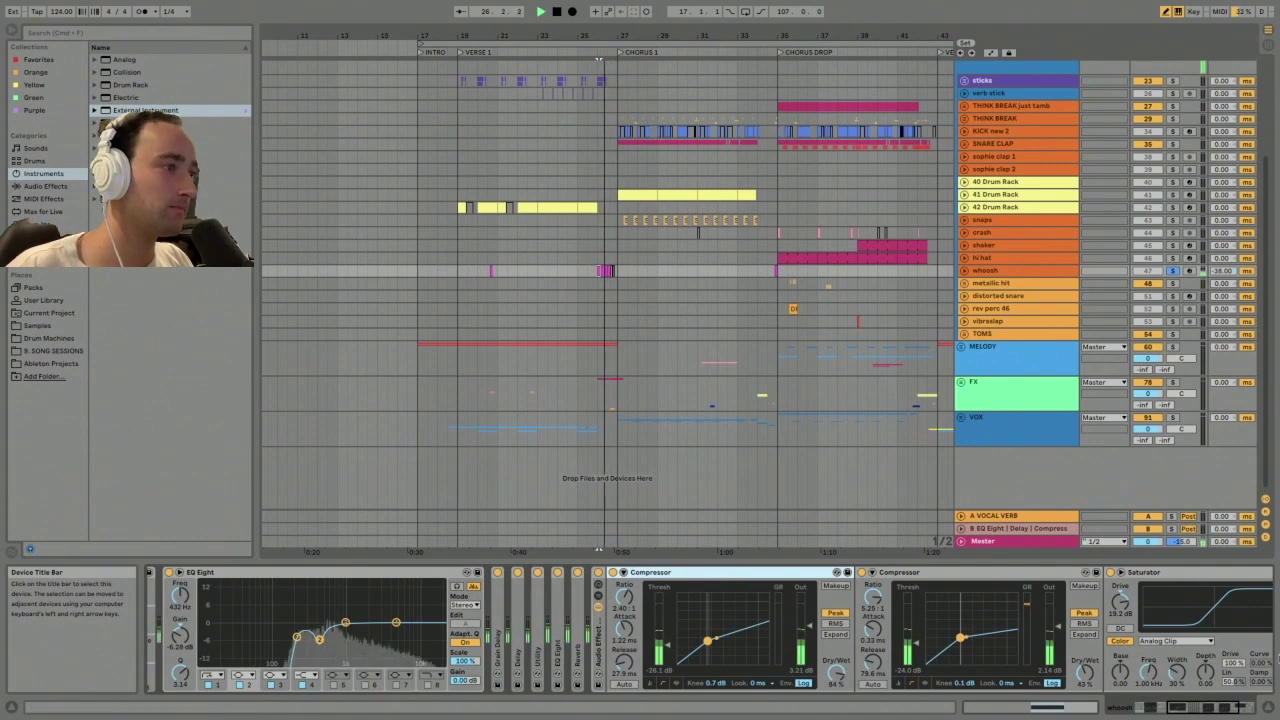
pyautogui.click(1238, 707)
pyautogui.press('space')
pyautogui.click(367, 651)
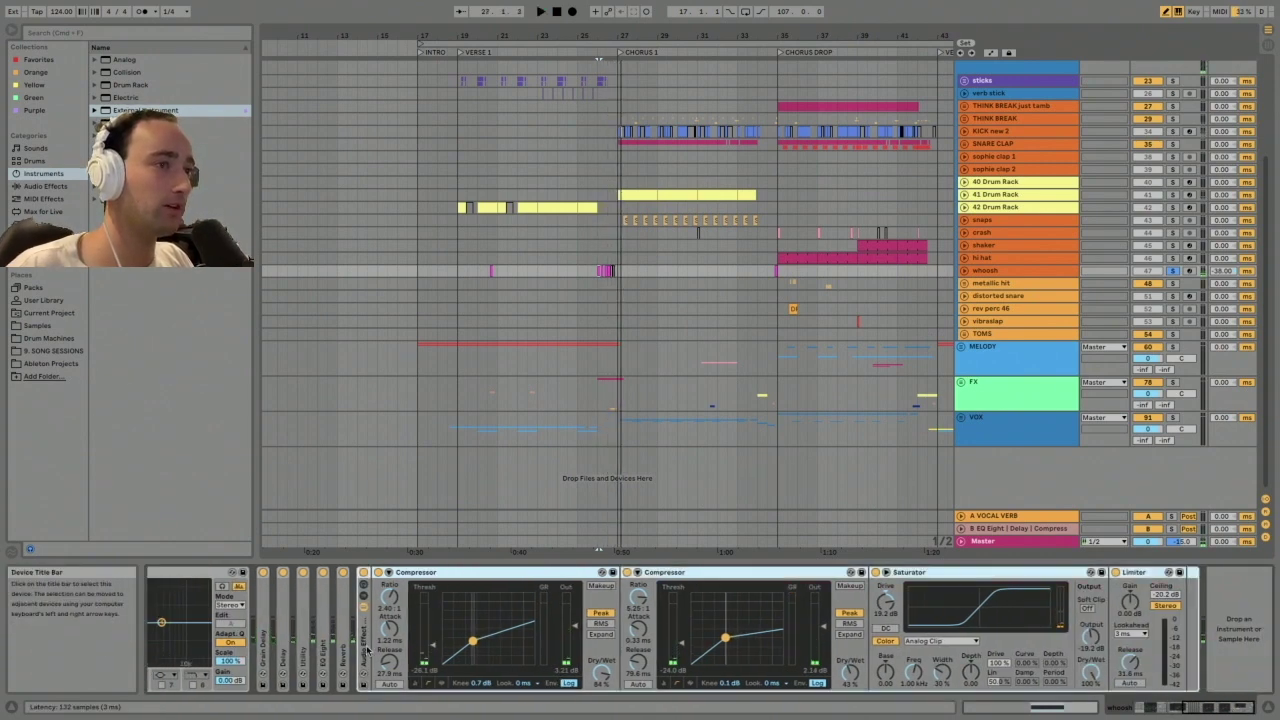
pyautogui.doubleClick(367, 651)
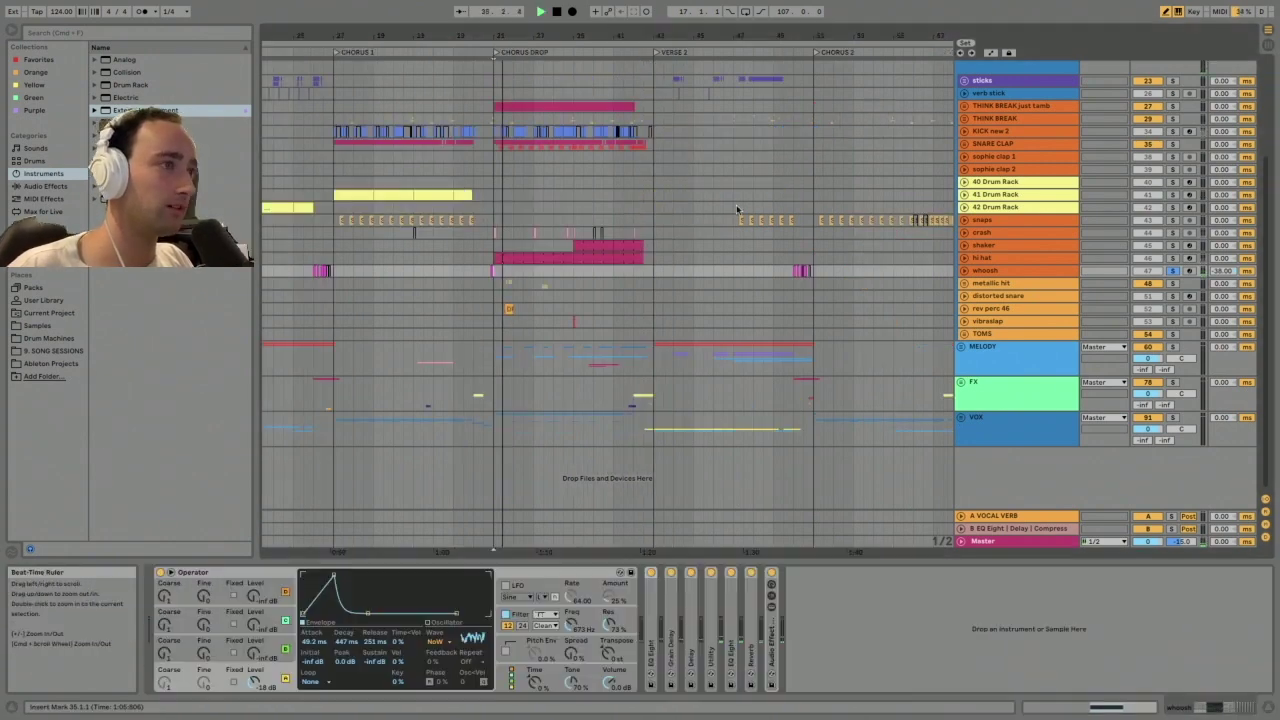
# Stop playback after the chorus drop and place the playback start at the whoosh clips just before Chorus 2
pyautogui.press('space')
pyautogui.click(796, 271)
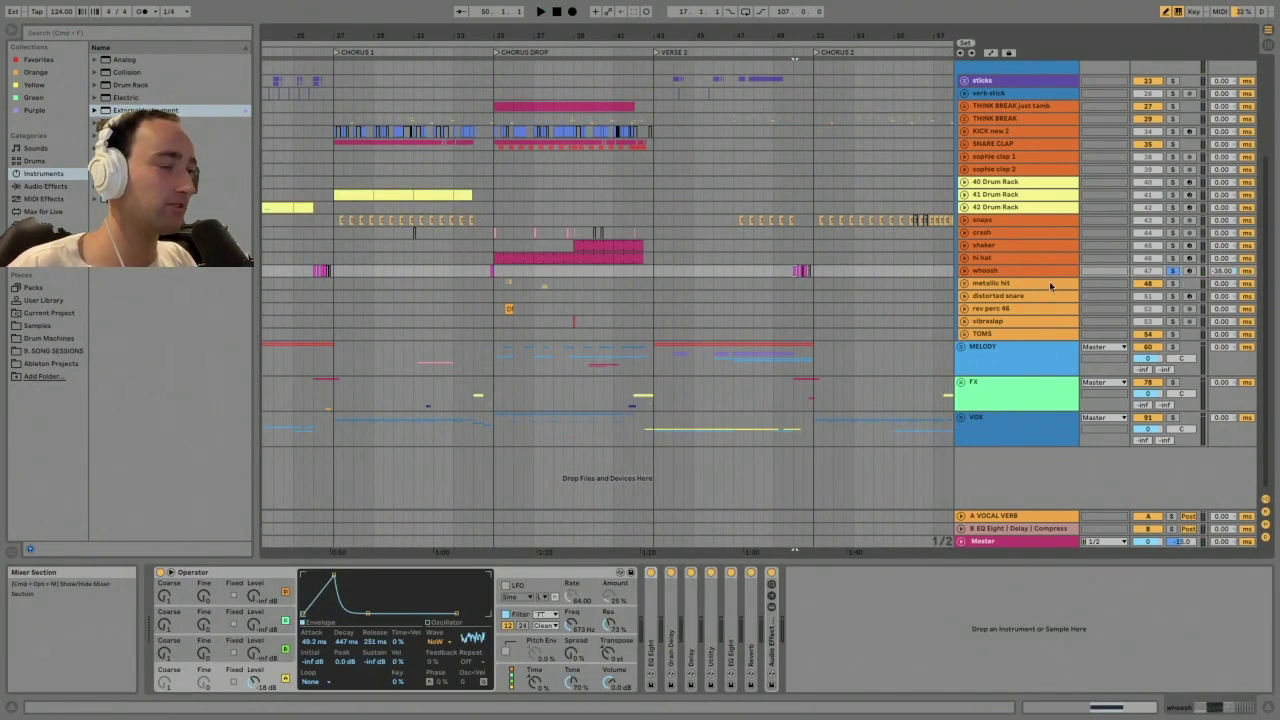